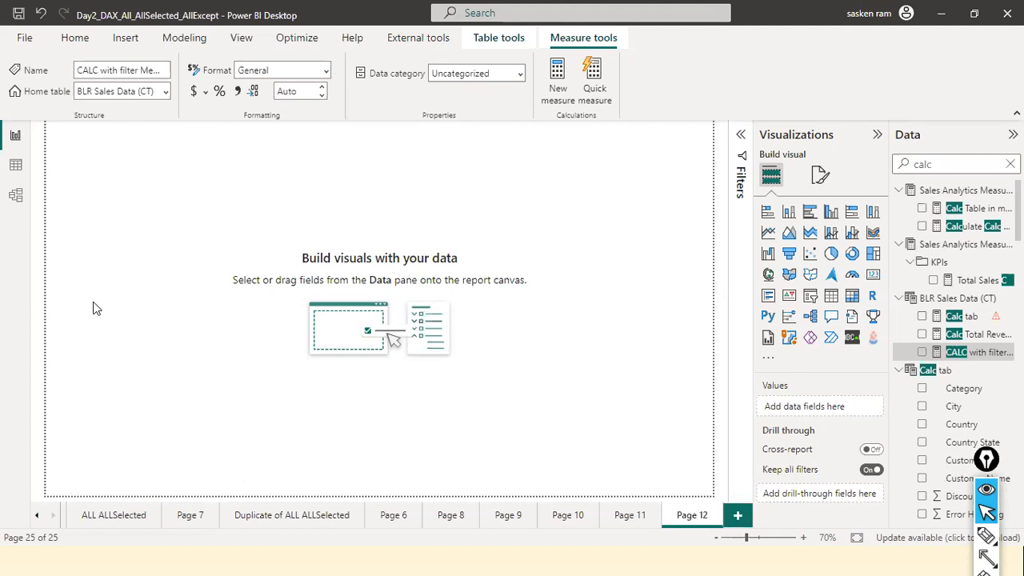
Step: On Page 9, paste a copy of the middle category matrix and delete the overlapping matrix
{"action": "left_click", "coordinate": [570, 515]}
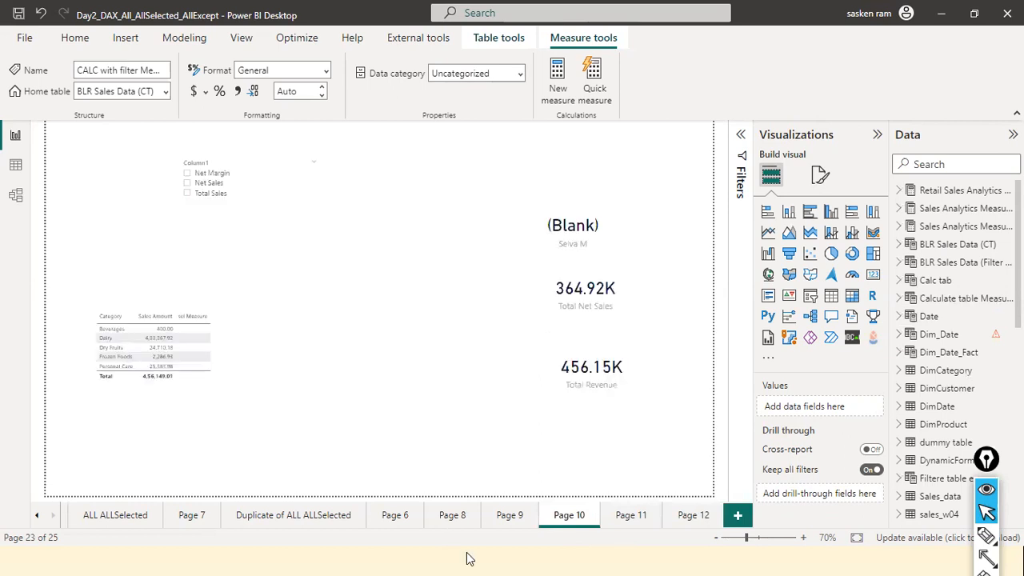
{"action": "left_click", "coordinate": [510, 516]}
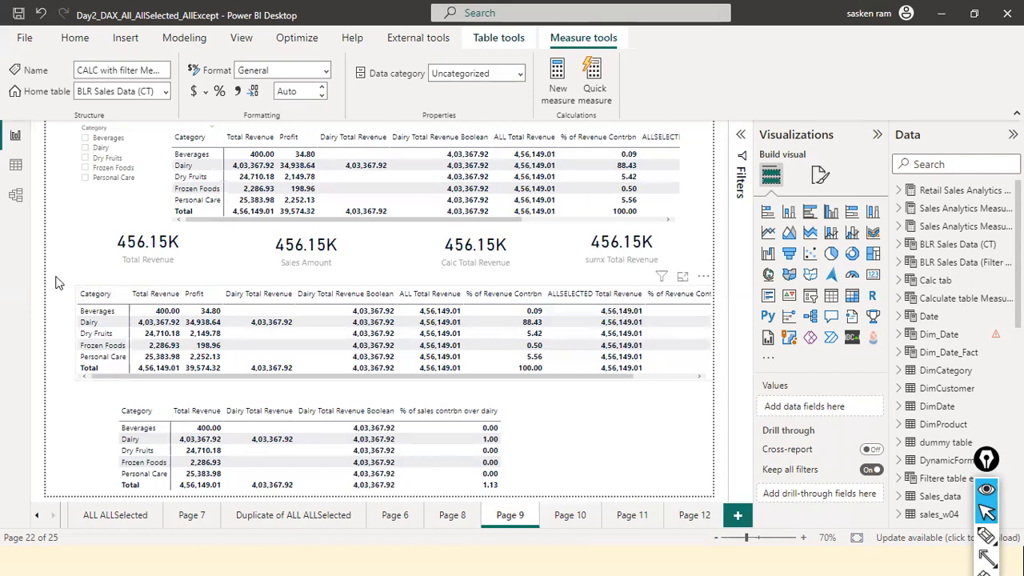
{"action": "key", "text": "ctrl+v"}
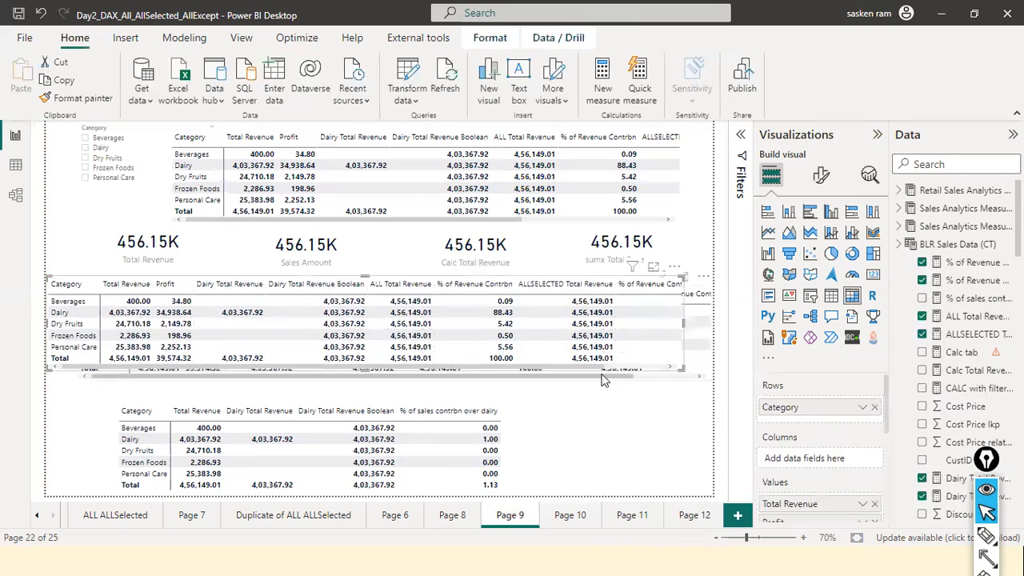
{"action": "left_click", "coordinate": [100, 377]}
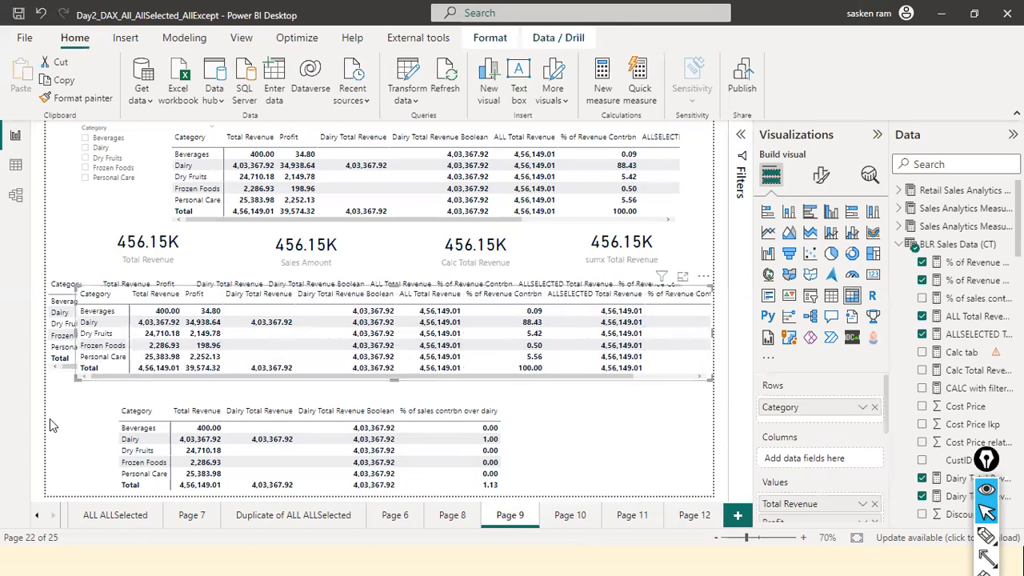
{"action": "key", "text": "Delete"}
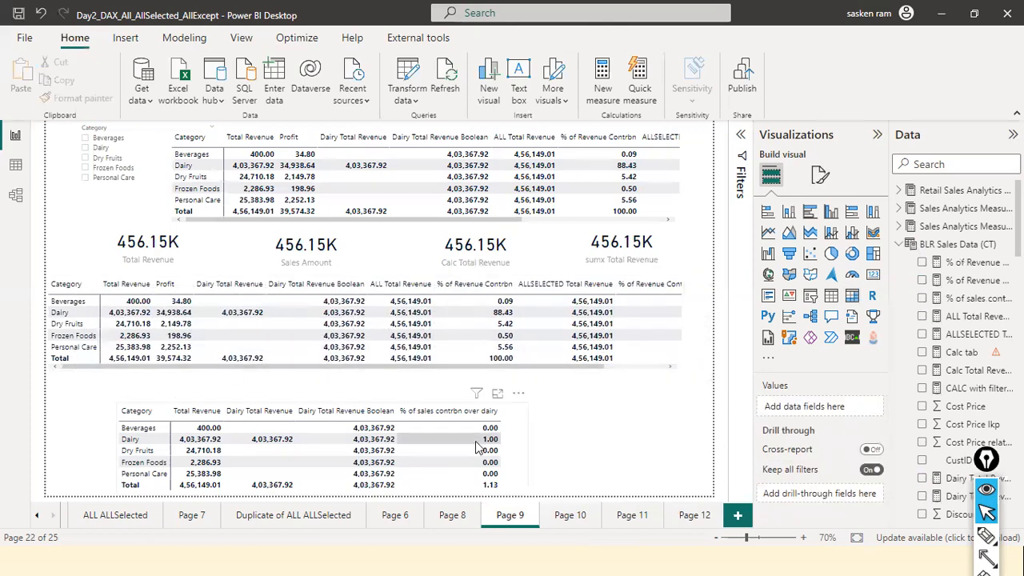
Step: Duplicate report Page 9
{"action": "left_click", "coordinate": [631, 369]}
{"action": "left_click", "coordinate": [631, 372]}
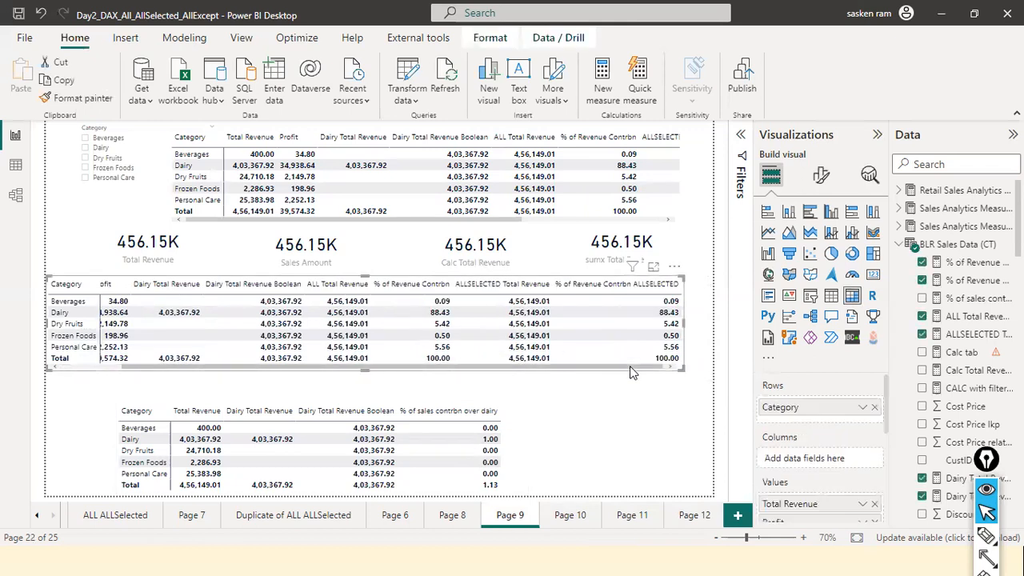
{"action": "left_click_drag", "start_coordinate": [629, 368], "coordinate": [382, 358]}
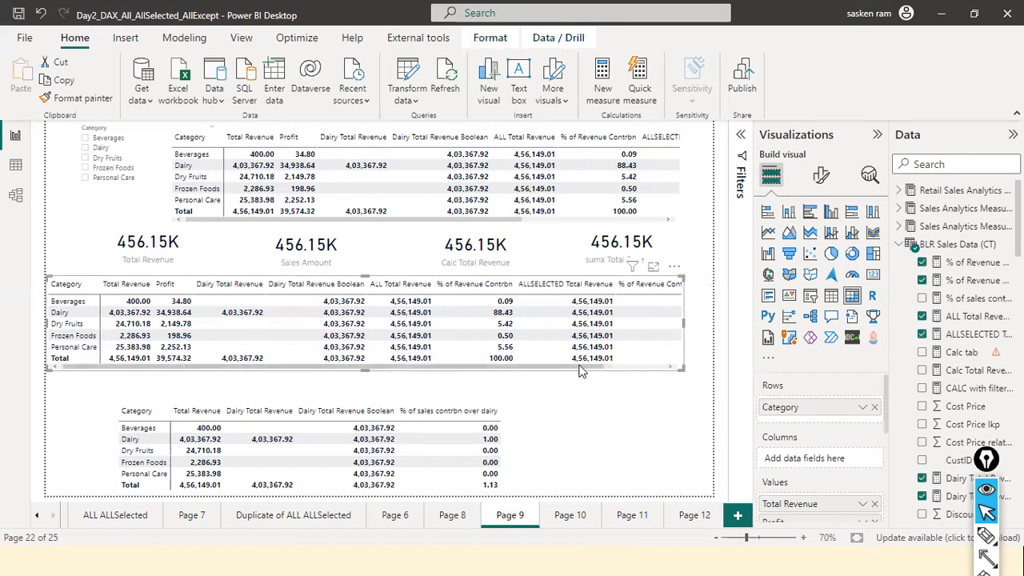
{"action": "right_click", "coordinate": [509, 520]}
{"action": "key", "text": "Escape"}
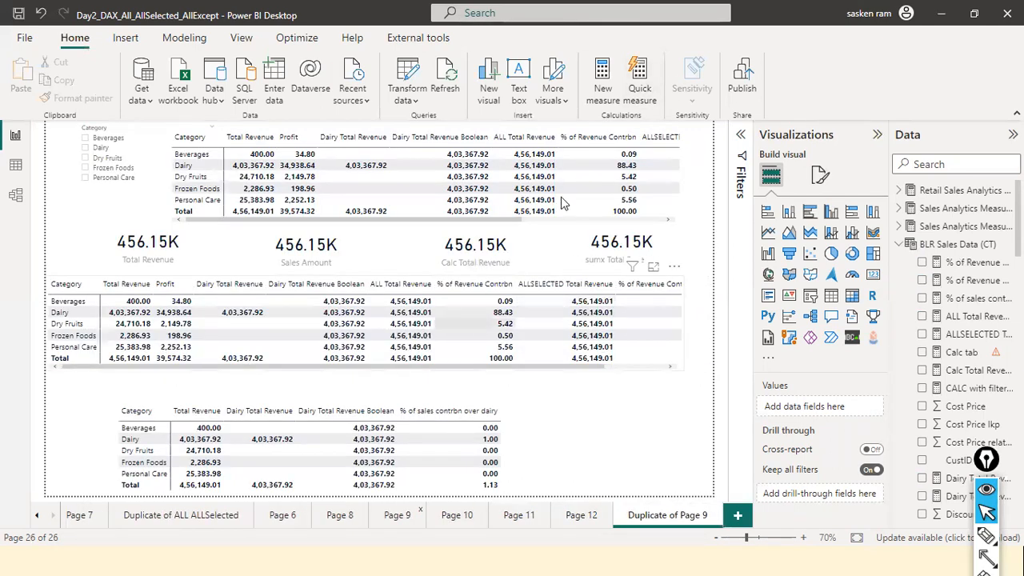
Step: Delete the uppermost matrix beside the Category slicer from the duplicated page
{"action": "left_click", "coordinate": [557, 220]}
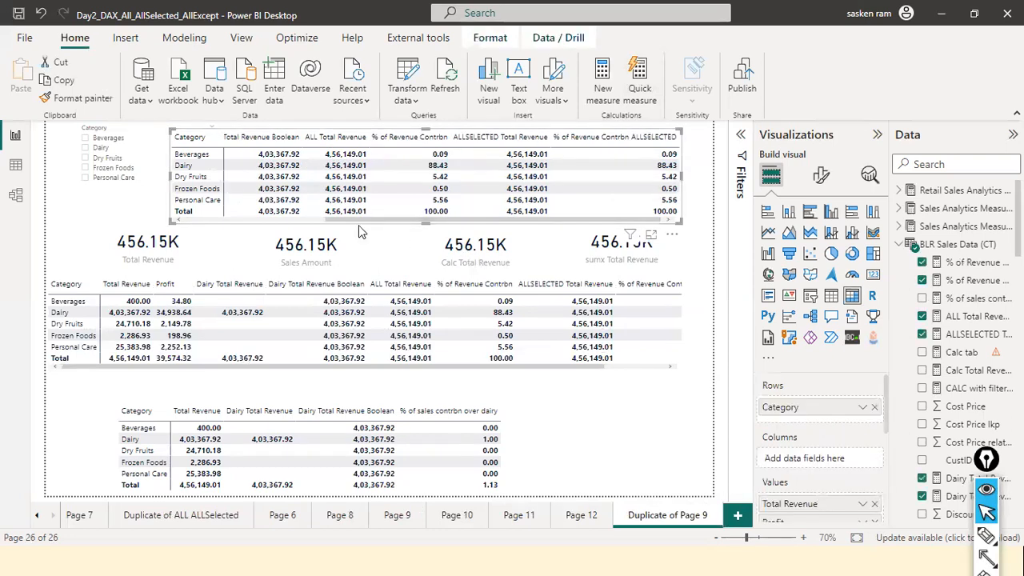
{"action": "key", "text": "Delete"}
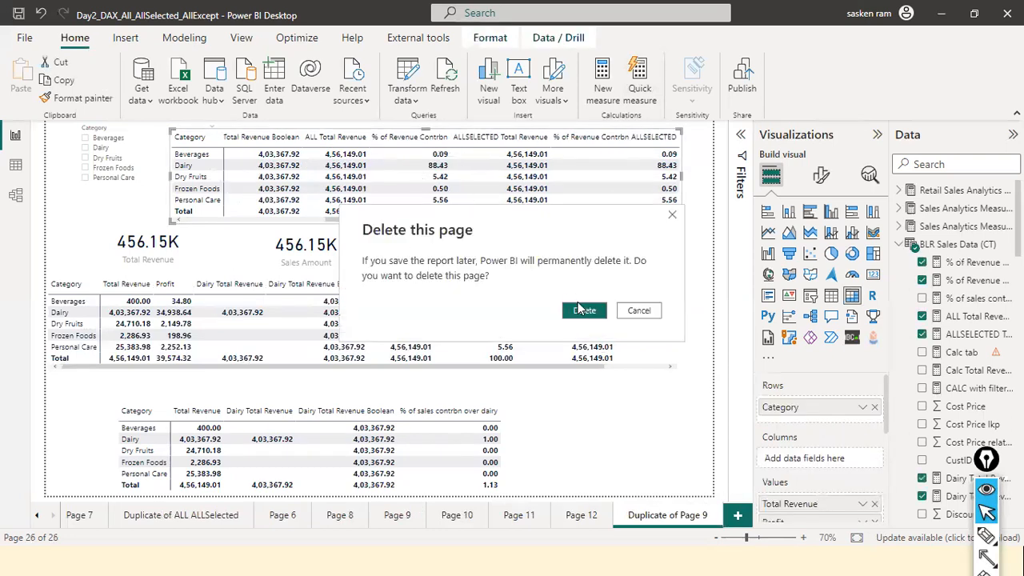
{"action": "left_click", "coordinate": [640, 315]}
{"action": "left_click", "coordinate": [231, 130]}
{"action": "key", "text": "Delete"}
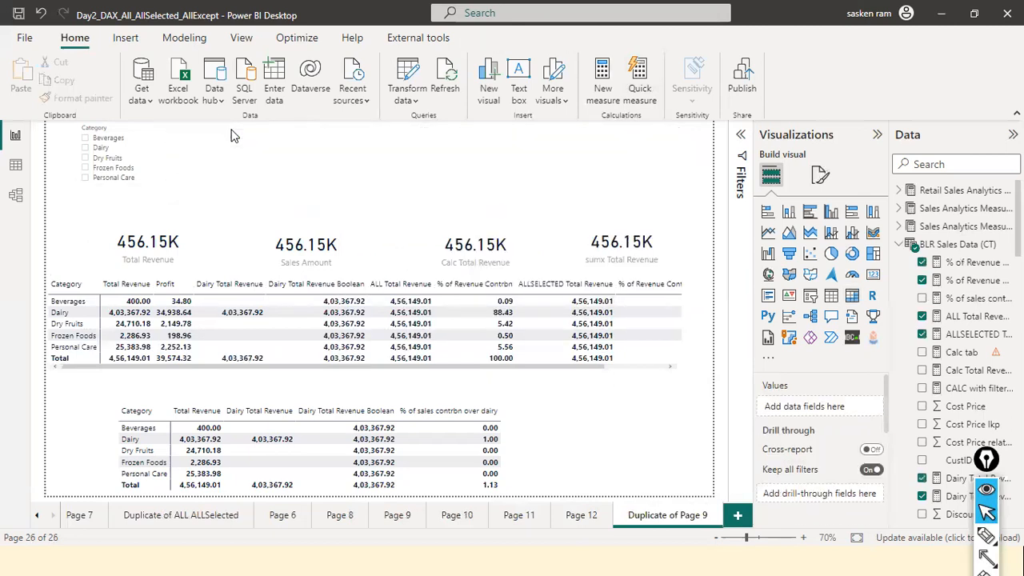
Step: Move the Total Revenue, Sales Amount and Calc Total Revenue cards up beside the Category slicer
{"action": "left_click_drag", "start_coordinate": [142, 251], "coordinate": [225, 163]}
{"action": "left_click_drag", "start_coordinate": [321, 239], "coordinate": [380, 152]}
{"action": "left_click_drag", "start_coordinate": [495, 272], "coordinate": [501, 184]}
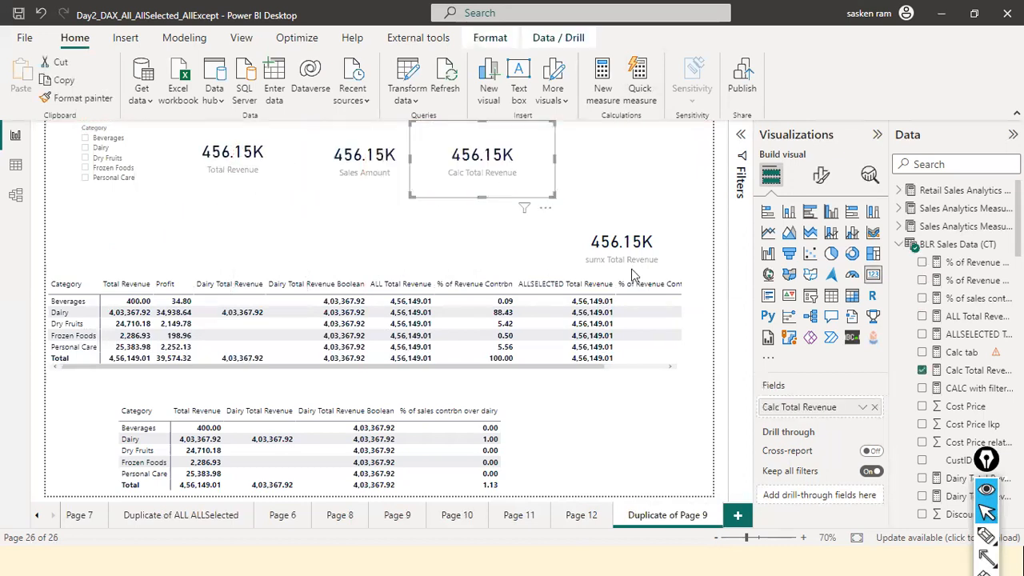
Step: Delete the Calc Total Revenue, sumx Total Revenue, Sales Amount and Total Revenue cards from the page
{"action": "key", "text": "Delete"}
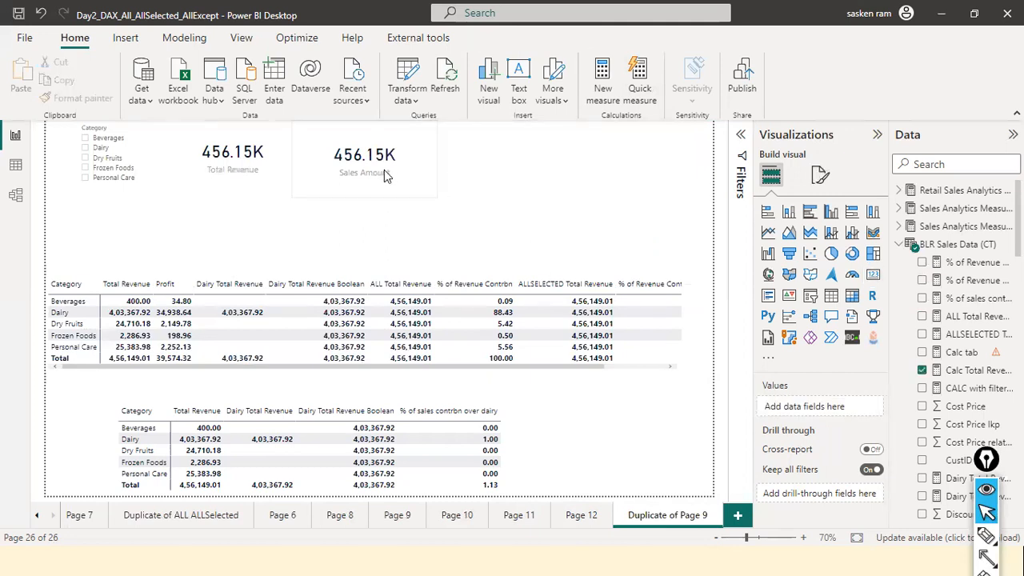
{"action": "left_click", "coordinate": [384, 174]}
{"action": "key", "text": "Delete"}
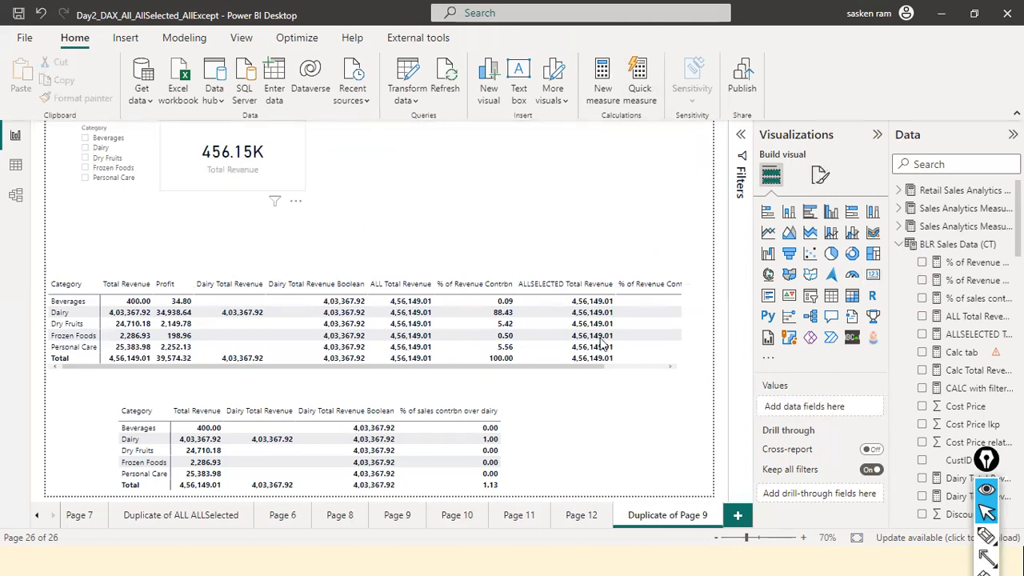
Step: Move the wide category matrix up into the empty space below the Category slicer
{"action": "scroll", "coordinate": [618, 308], "scroll_direction": "right", "scroll_amount": 2}
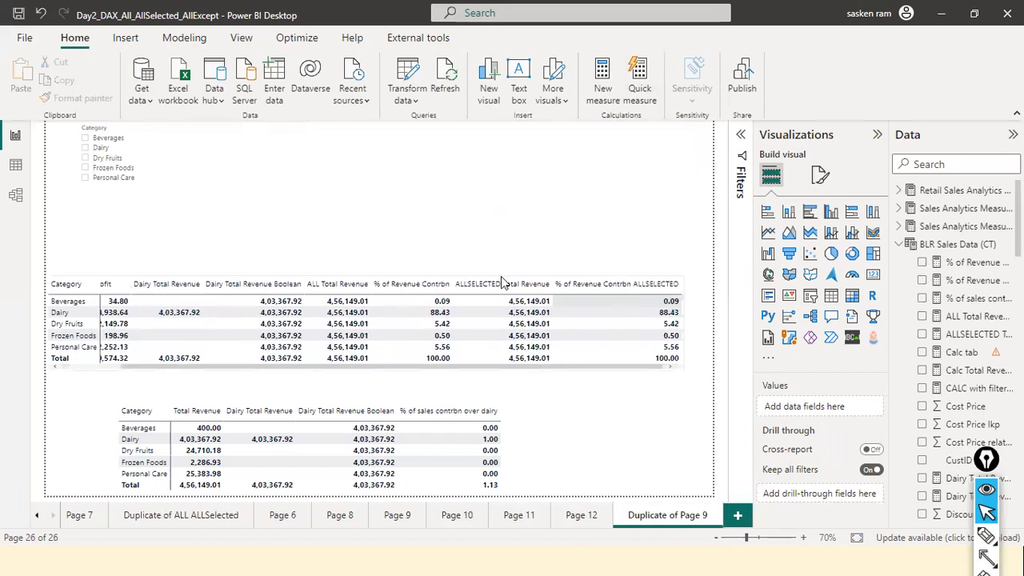
{"action": "left_click_drag", "start_coordinate": [232, 371], "coordinate": [228, 315]}
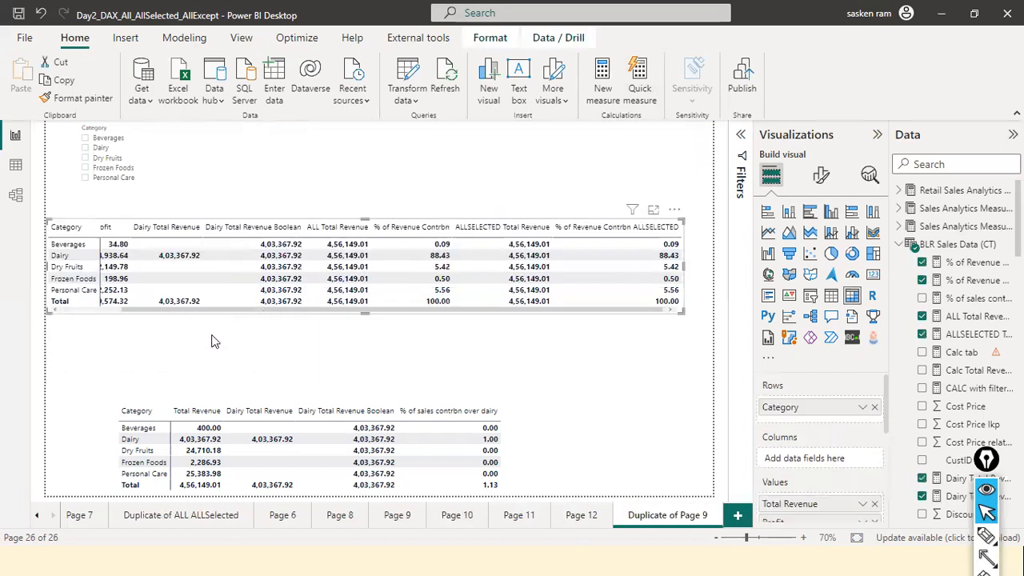
{"action": "scroll", "coordinate": [154, 318], "scroll_direction": "left", "scroll_amount": 2}
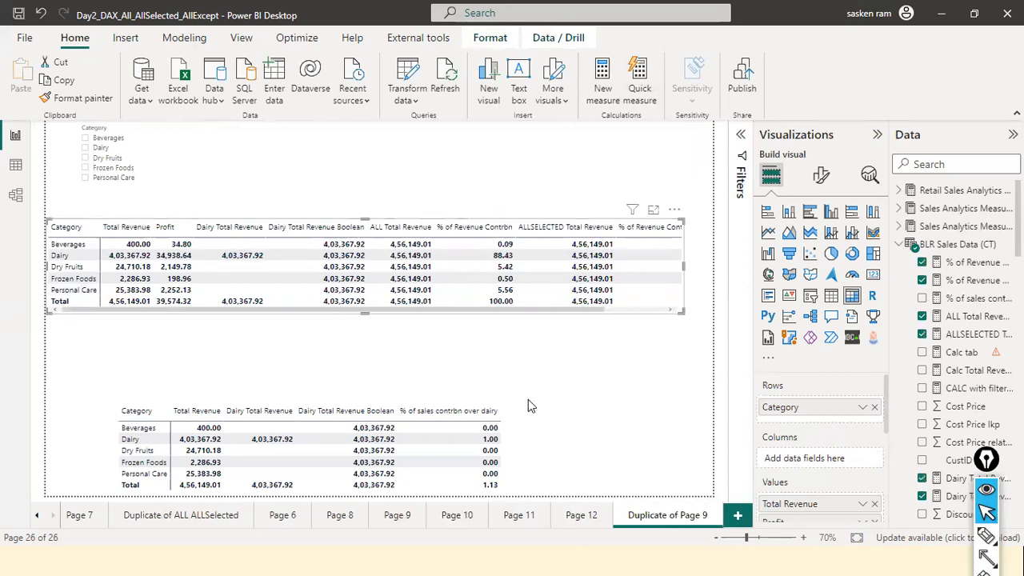
Step: Remove Profit, Dairy Total Revenue and Dairy Total Revenue Boolean from the wide matrix's values and shift the matrix slightly lower
{"action": "scroll", "coordinate": [814, 462], "scroll_direction": "down", "scroll_amount": 2}
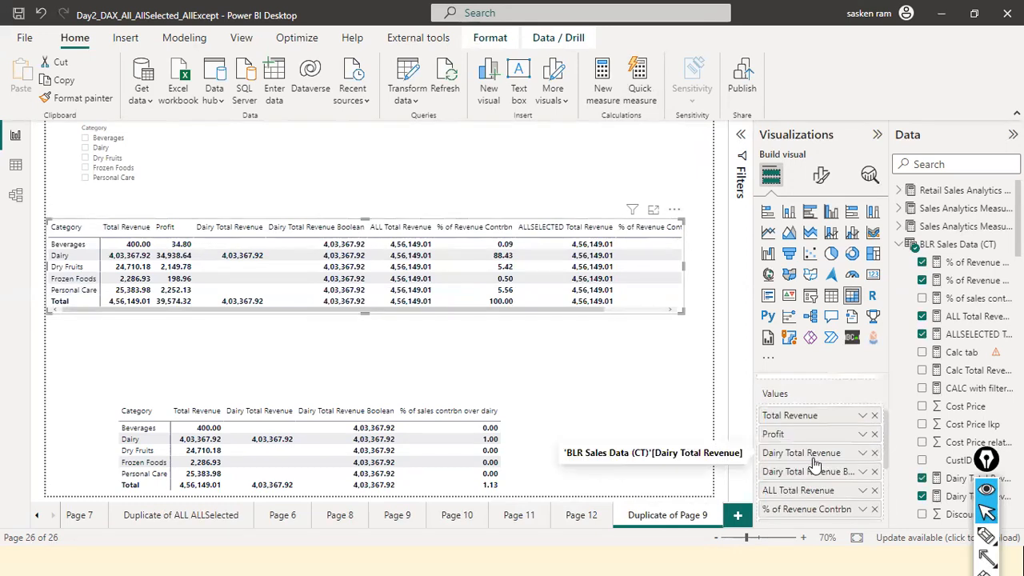
{"action": "left_click", "coordinate": [875, 435]}
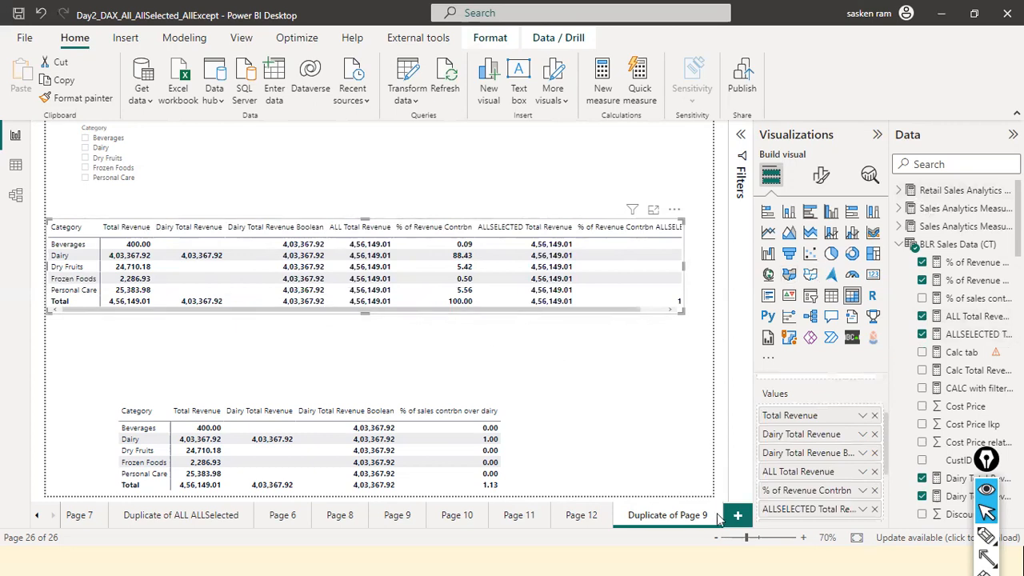
{"action": "left_click", "coordinate": [875, 435]}
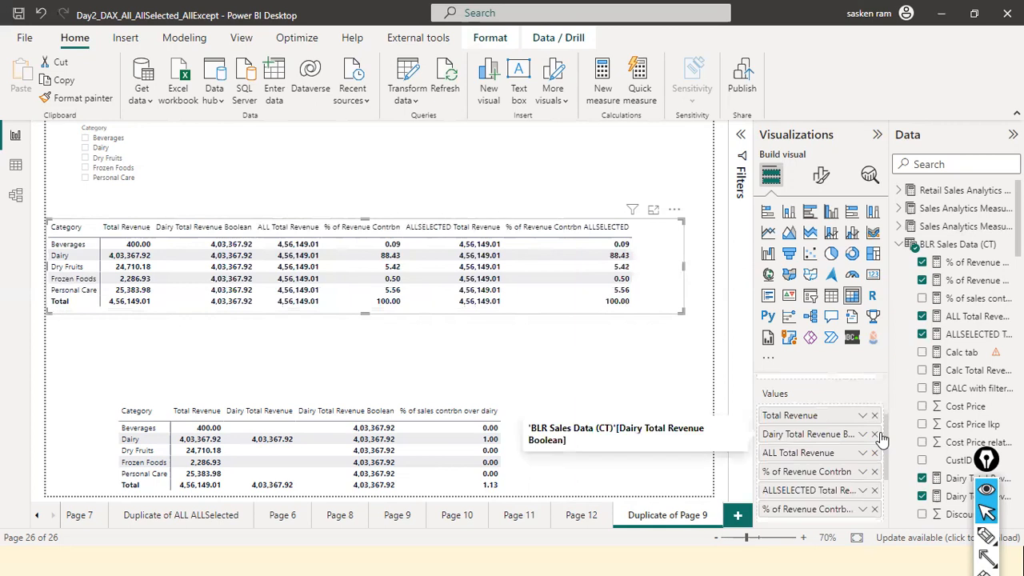
{"action": "left_click", "coordinate": [875, 434]}
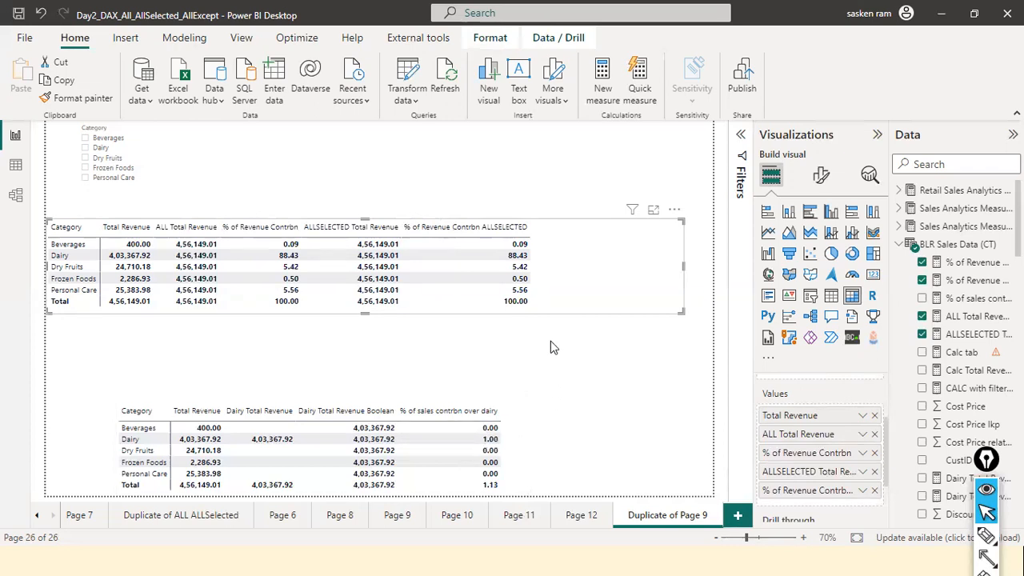
{"action": "left_click_drag", "start_coordinate": [615, 311], "coordinate": [616, 335]}
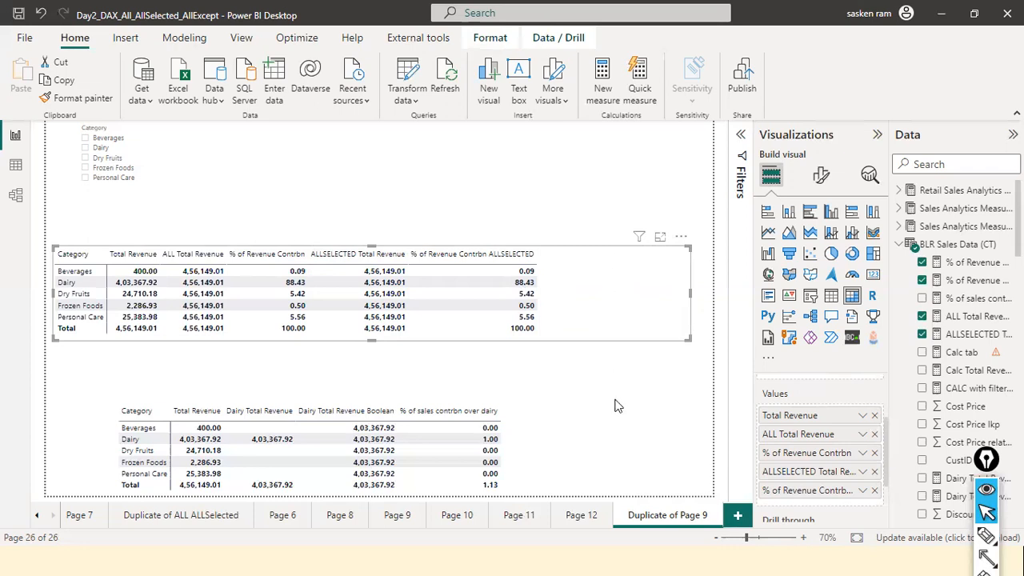
Step: Search the data fields for "alle" and clear the search
{"action": "left_click", "coordinate": [938, 166]}
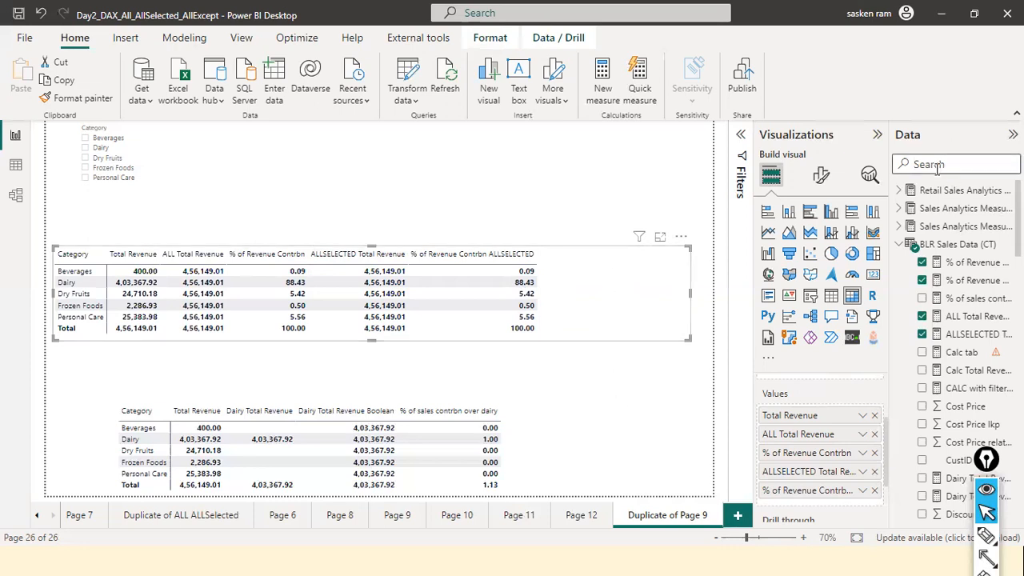
{"action": "type", "text": "alle"}
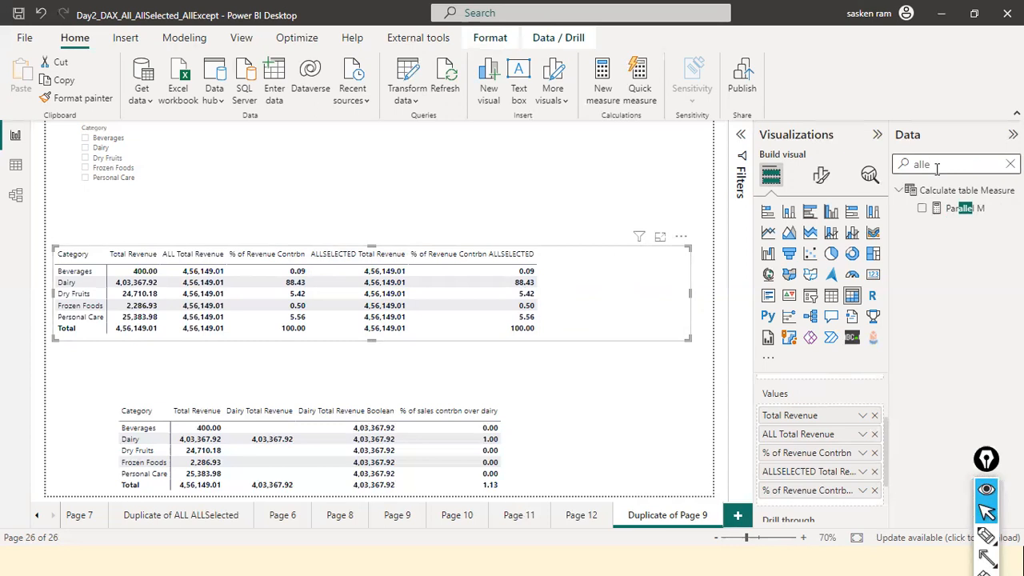
{"action": "key", "text": "BackSpace"}
{"action": "key", "text": "BackSpace"}
{"action": "key", "text": "BackSpace"}
{"action": "key", "text": "BackSpace"}
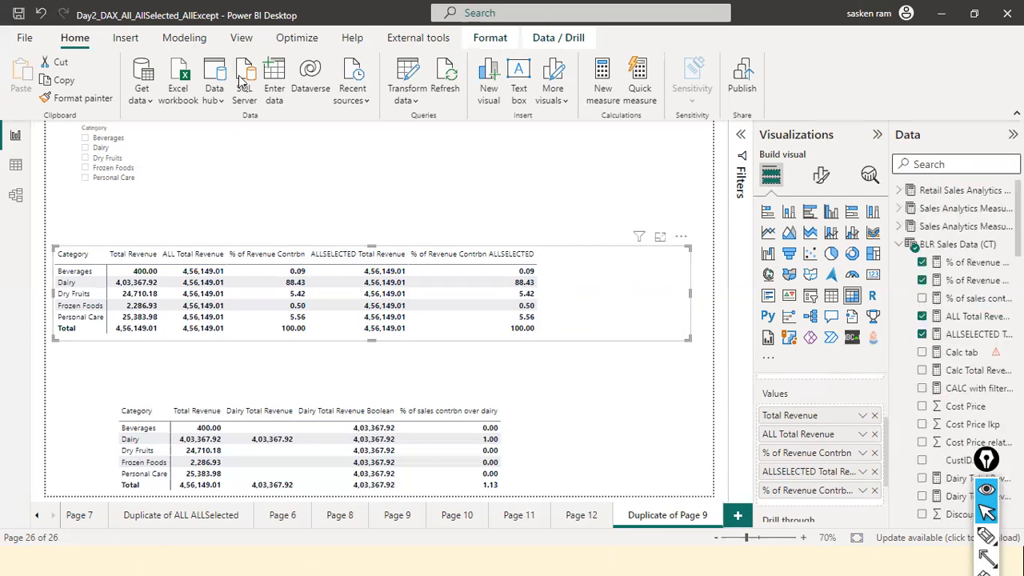
Step: Create a new measure named Total Revenue for Category and begin its formula with CALCULATE
{"action": "left_click", "coordinate": [184, 38]}
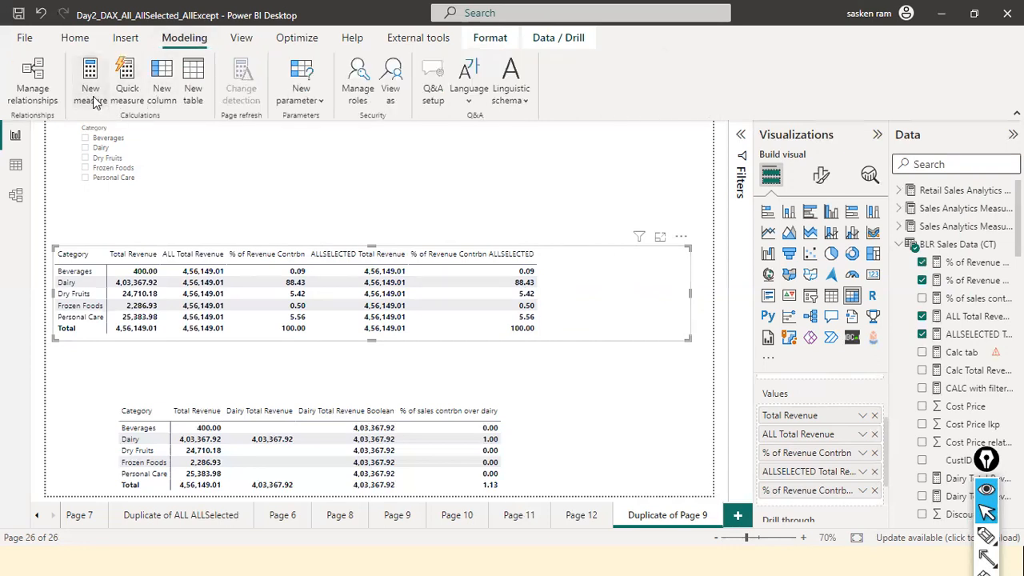
{"action": "left_click", "coordinate": [94, 101]}
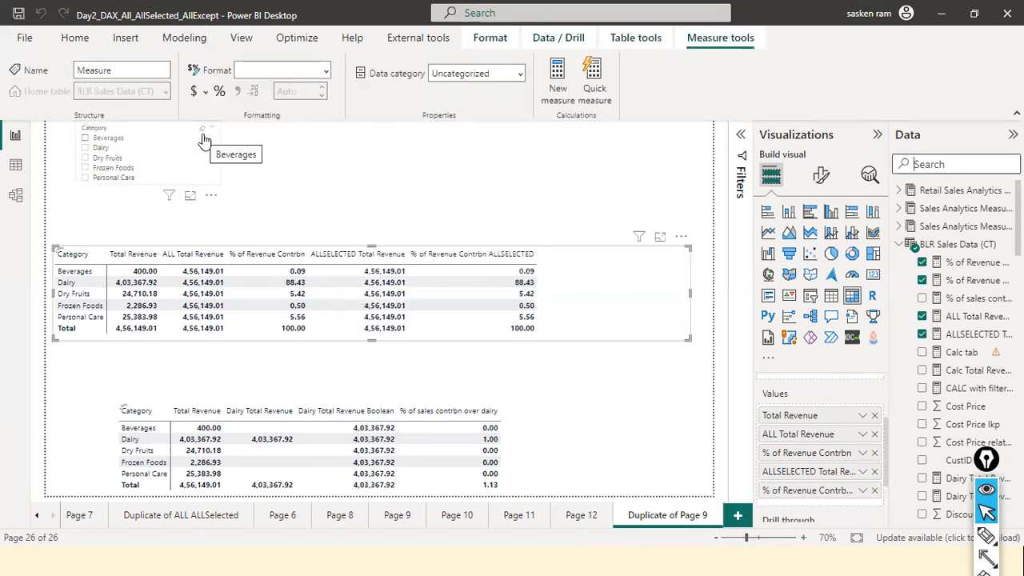
{"action": "key", "text": "ctrl+a"}
{"action": "type", "text": "Total"}
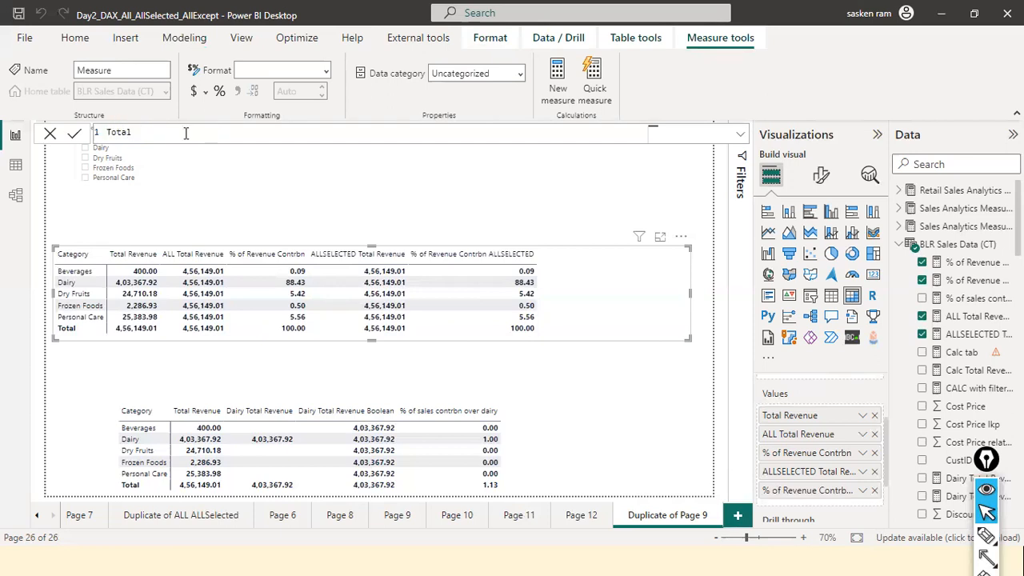
{"action": "type", "text": " Reve"}
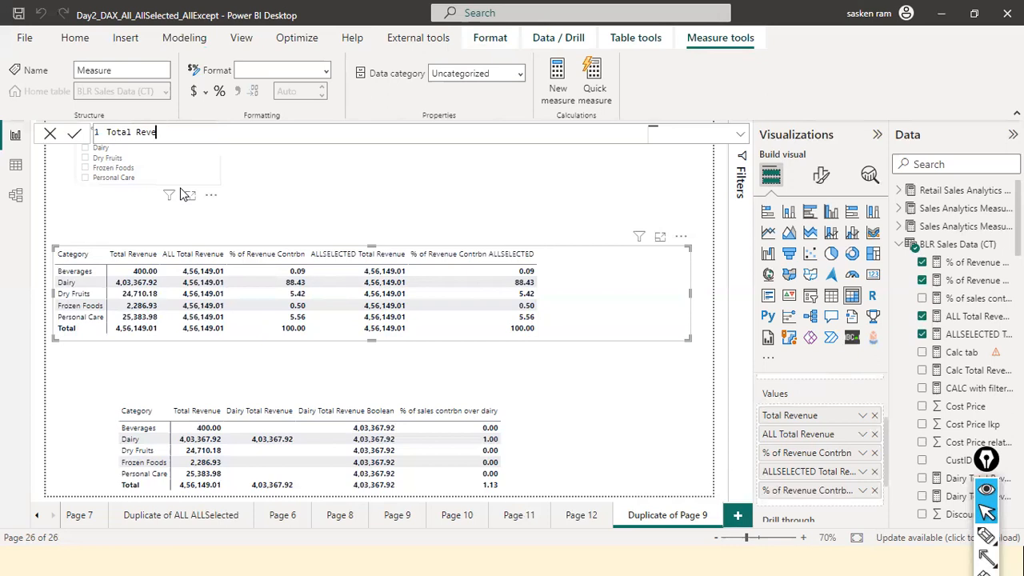
{"action": "type", "text": "nue"}
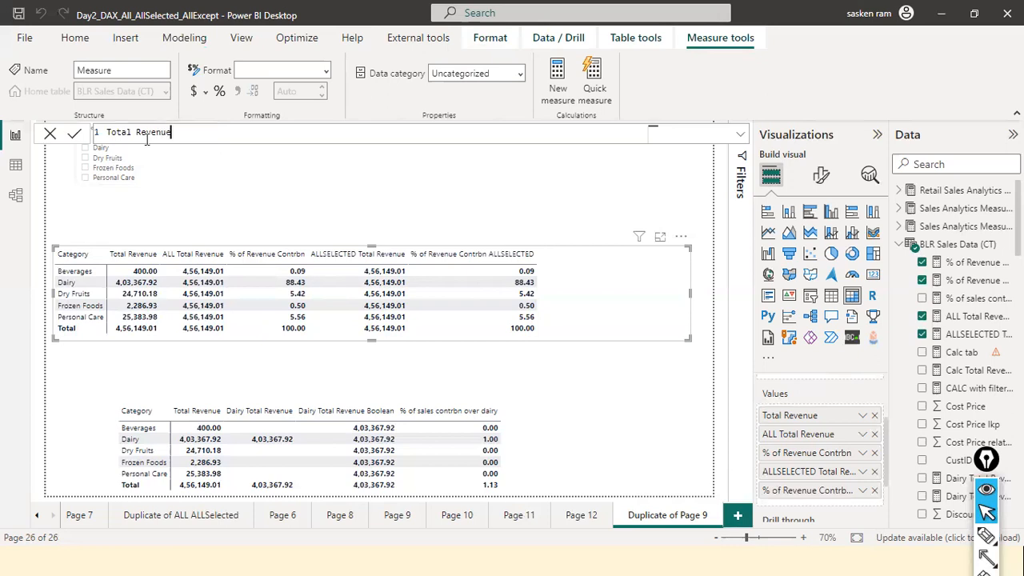
{"action": "type", "text": " for Category = CALCU"}
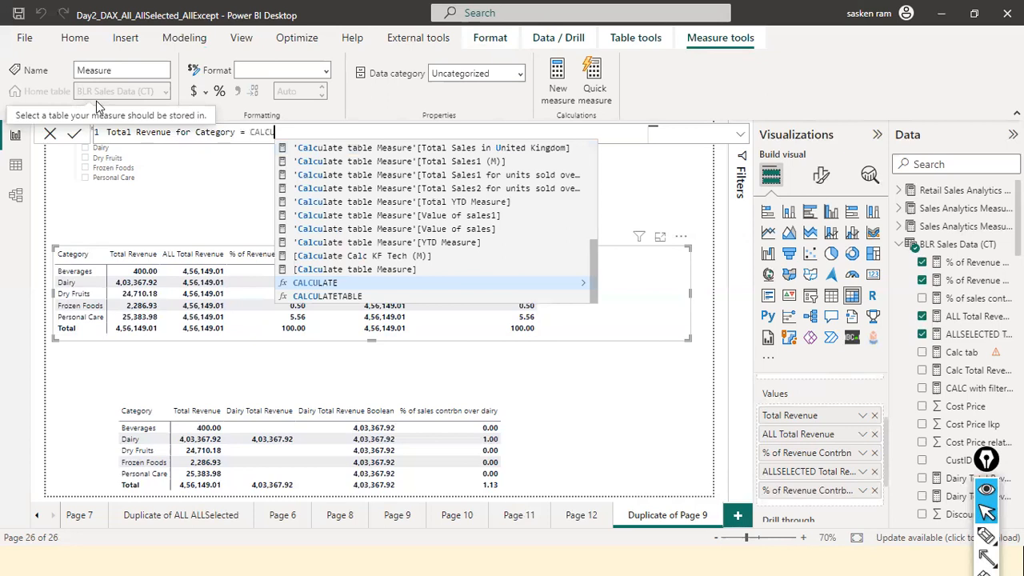
{"action": "key", "text": "Tab"}
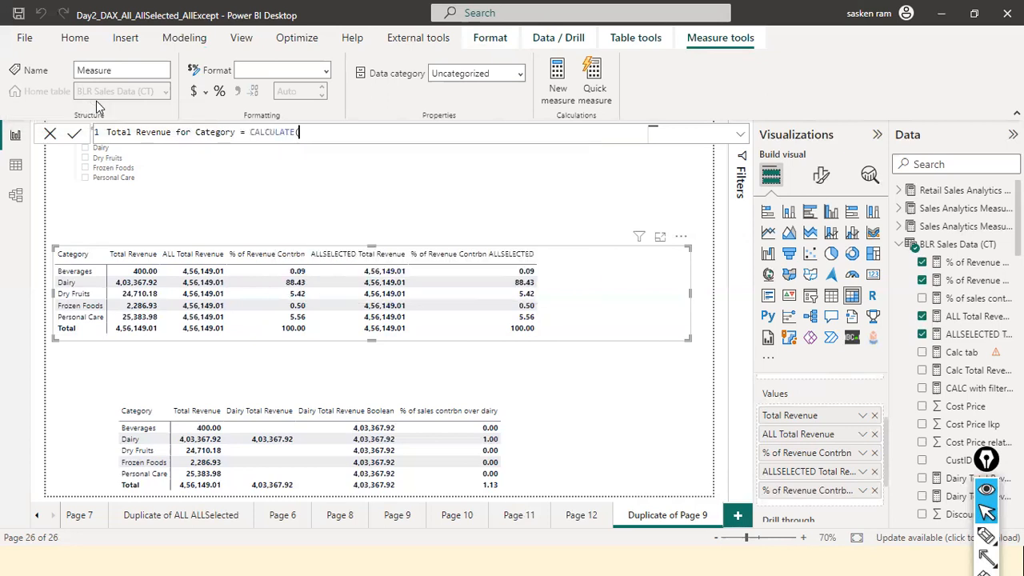
Step: Enter the [Total Revenue] measure as the CALCULATE expression on an indented second line of the formula
{"action": "key", "text": "shift+Return"}
{"action": "key", "text": "Tab"}
{"action": "key", "text": "Tab"}
{"action": "key", "text": "Tab"}
{"action": "key", "text": "Tab"}
{"action": "key", "text": "Tab"}
{"action": "key", "text": "Tab"}
{"action": "key", "text": "Tab"}
{"action": "key", "text": "Tab"}
{"action": "key", "text": "Tab"}
{"action": "type", "text": "[TTA"}
{"action": "key", "text": "BackSpace"}
{"action": "key", "text": "BackSpace"}
{"action": "type", "text": "Otal Revenue],"}
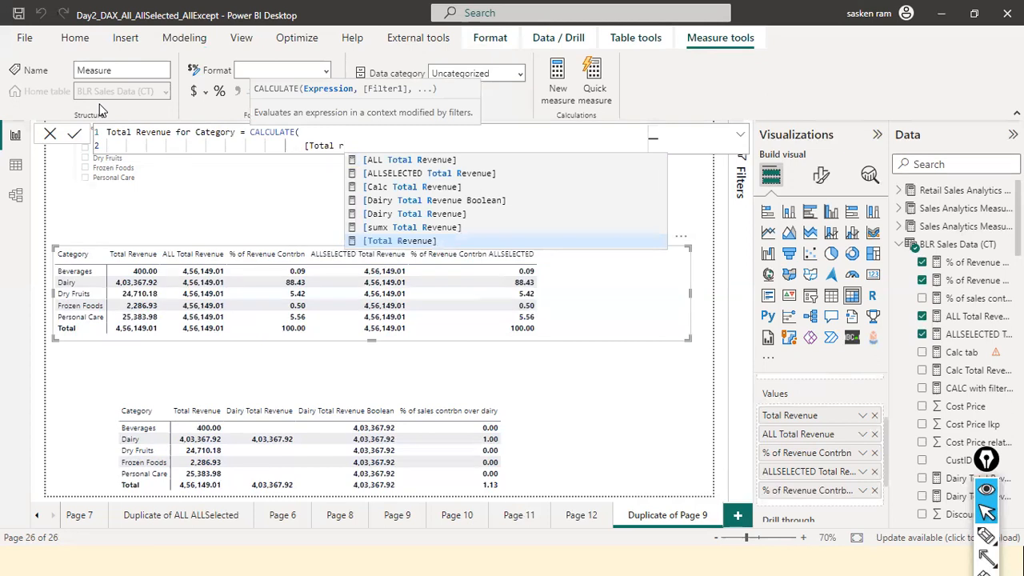
{"action": "key", "text": "Tab"}
{"action": "type", "text": ","}
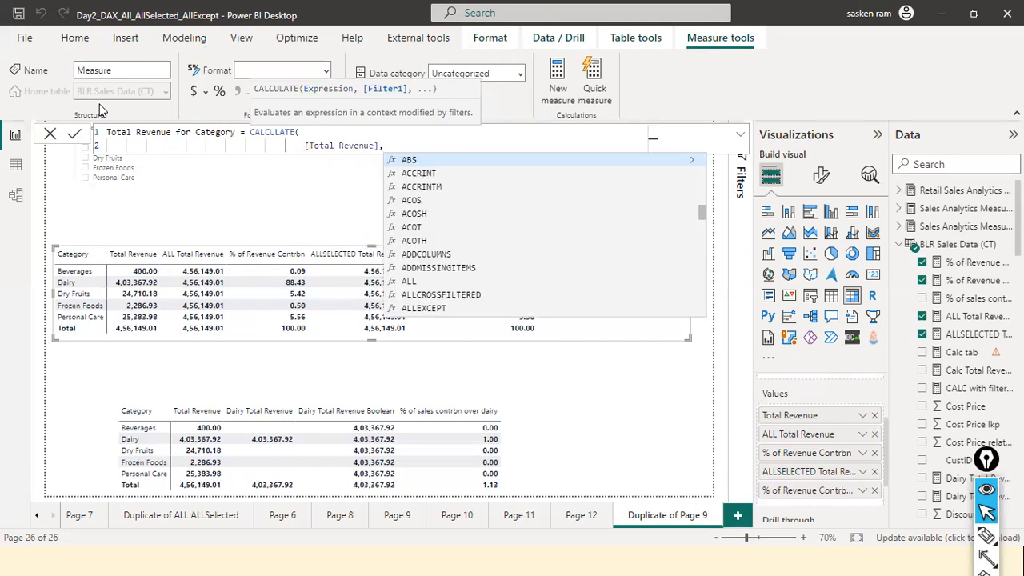
Step: Start an ALLEXCEPT filter argument on the third line of the CALCULATE formula
{"action": "key", "text": "shift+Return"}
{"action": "type", "text": "ALLEX"}
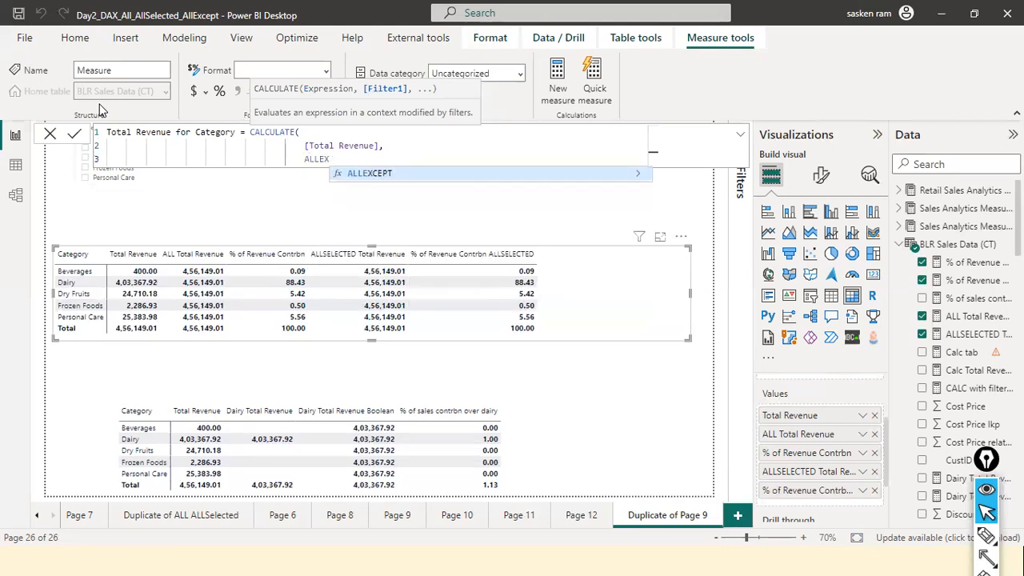
{"action": "key", "text": "Tab"}
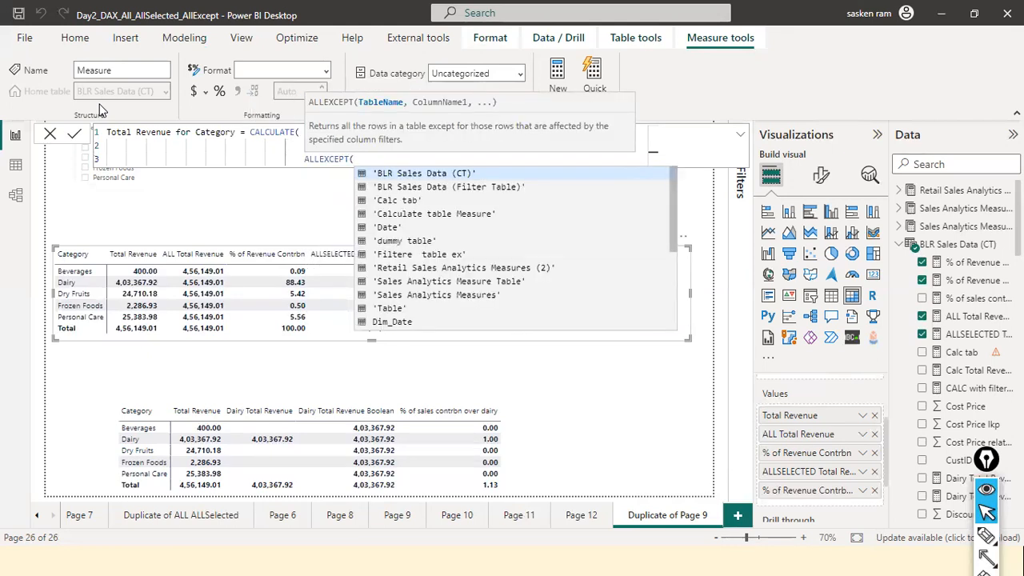
{"action": "type", "text": "sales"}
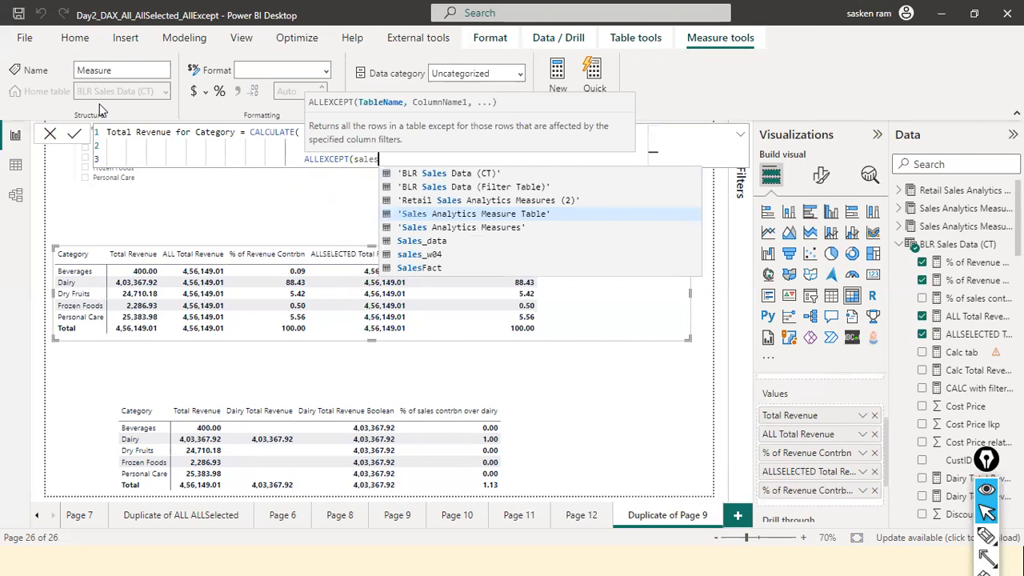
{"action": "key", "text": "Down"}
{"action": "key", "text": "Down"}
{"action": "key", "text": "Down"}
{"action": "key", "text": "Tab"}
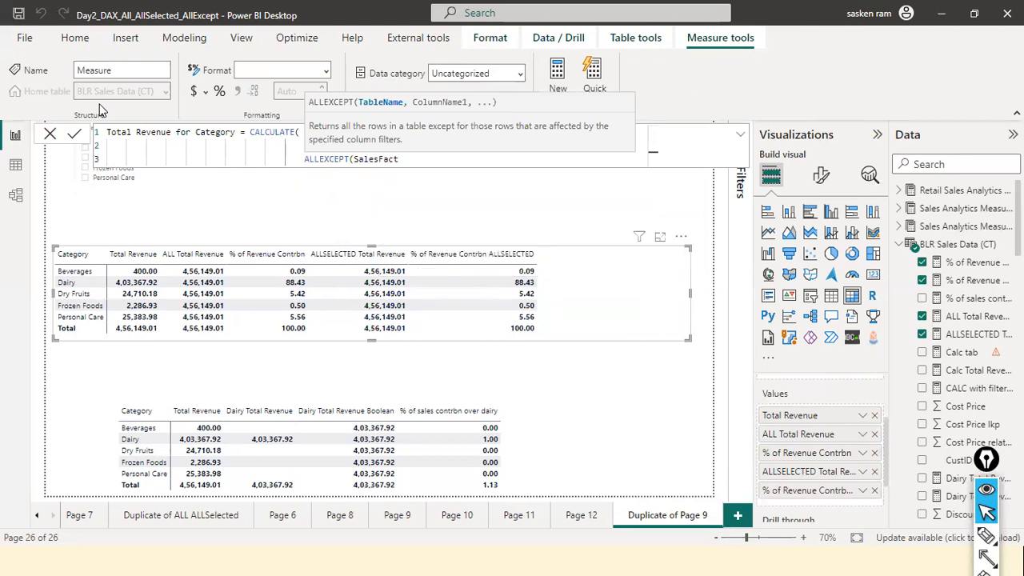
{"action": "type", "text": ", "}
{"action": "type", "text": "sal"}
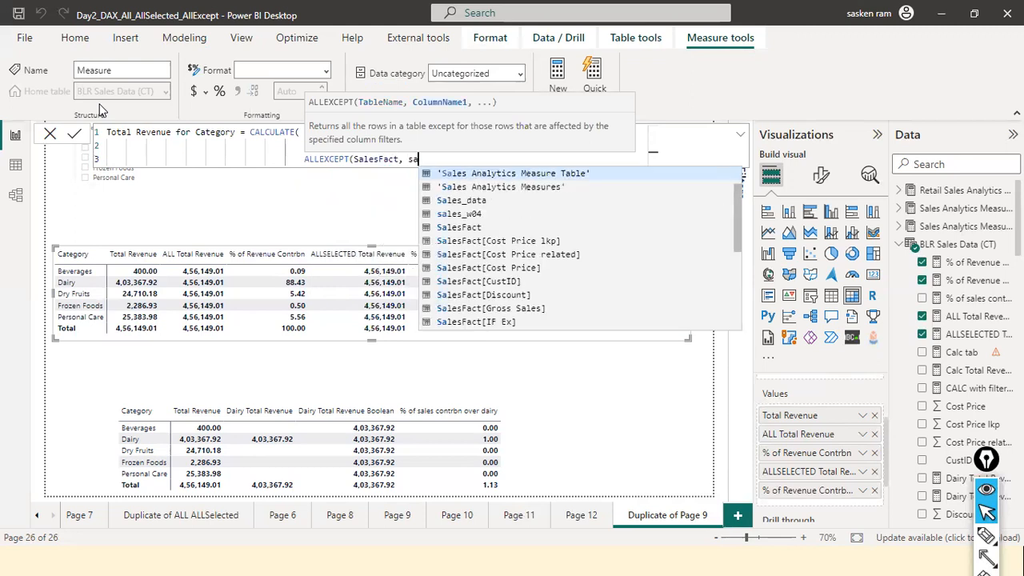
{"action": "key", "text": "BackSpace"}
{"action": "key", "text": "BackSpace"}
{"action": "key", "text": "BackSpace"}
{"action": "key", "text": "BackSpace"}
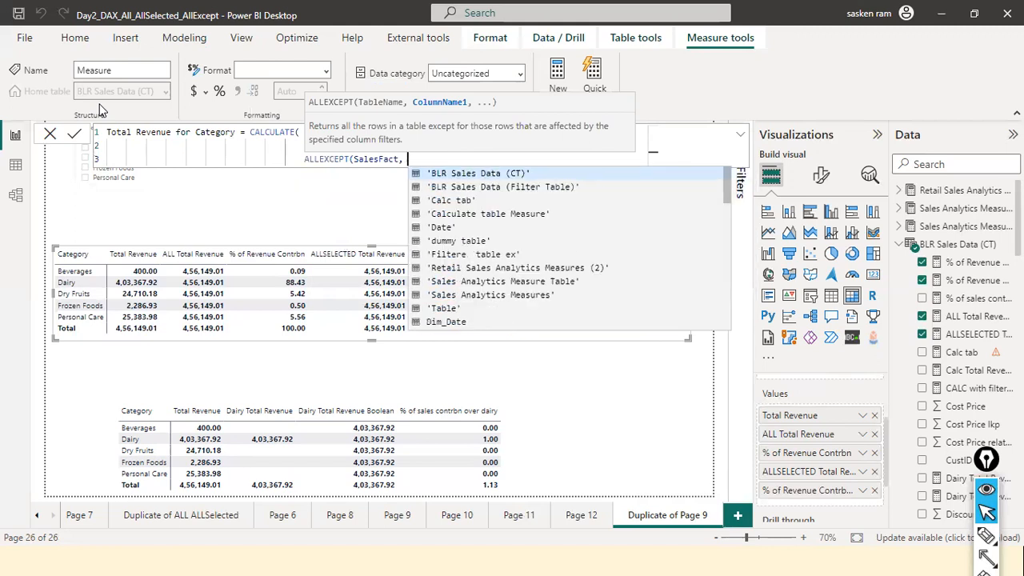
{"action": "type", "text": "di"}
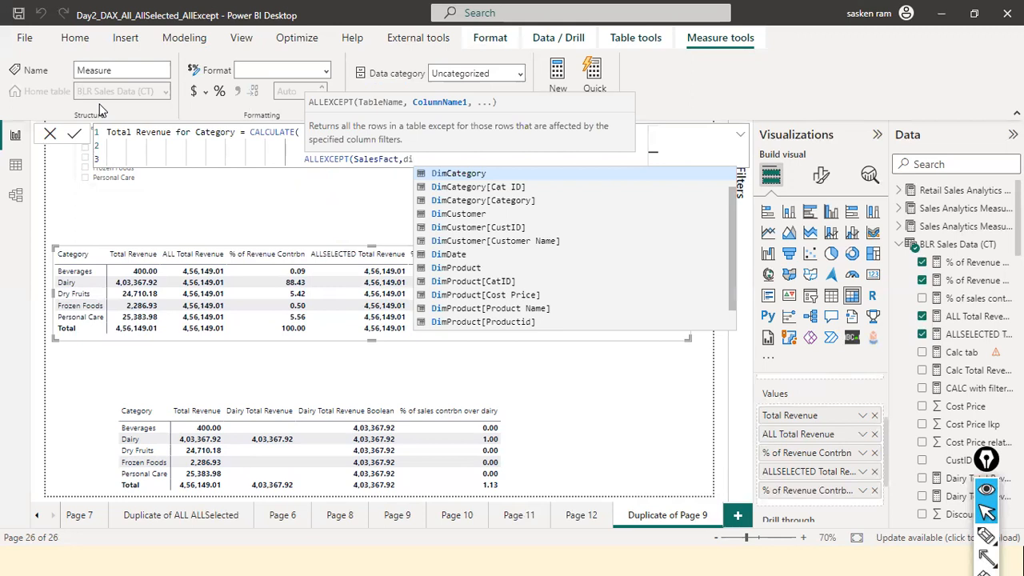
{"action": "key", "text": "BackSpace"}
{"action": "key", "text": "BackSpace"}
{"action": "key", "text": "BackSpace"}
{"action": "key", "text": "BackSpace"}
{"action": "key", "text": "BackSpace"}
{"action": "key", "text": "BackSpace"}
{"action": "key", "text": "BackSpace"}
{"action": "key", "text": "BackSpace"}
{"action": "key", "text": "BackSpace"}
{"action": "key", "text": "BackSpace"}
{"action": "key", "text": "BackSpace"}
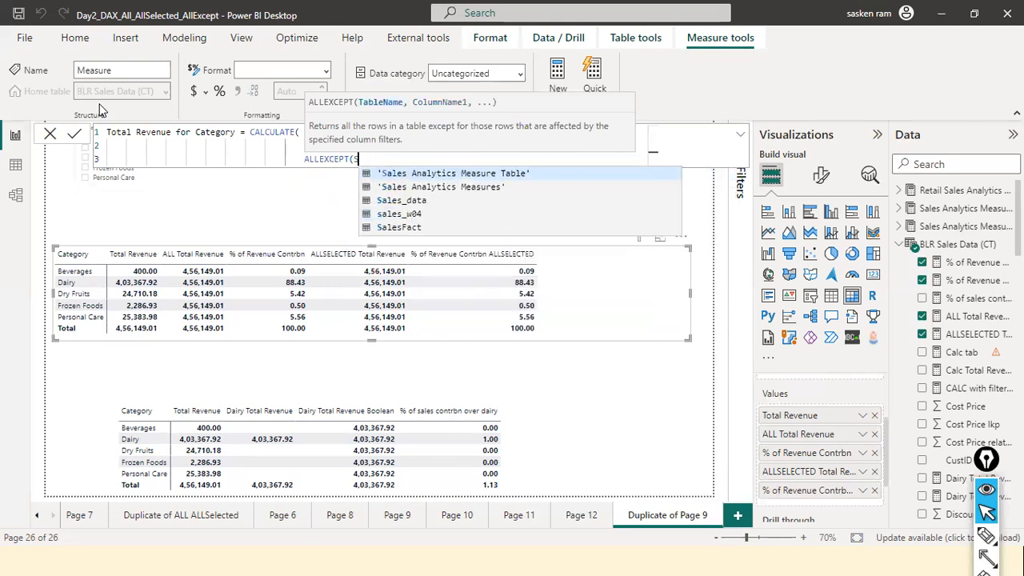
{"action": "key", "text": "BackSpace"}
Step: Complete ALLEXCEPT with DimCategory as the table and DimCategory[Category] as the column to keep filtered
{"action": "type", "text": "DimCategory"}
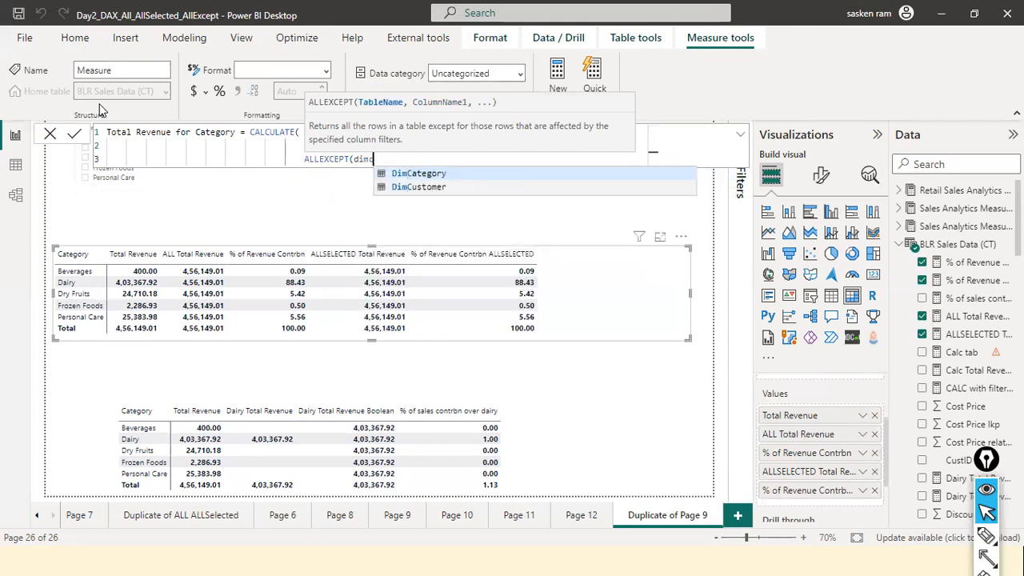
{"action": "type", "text": ", "}
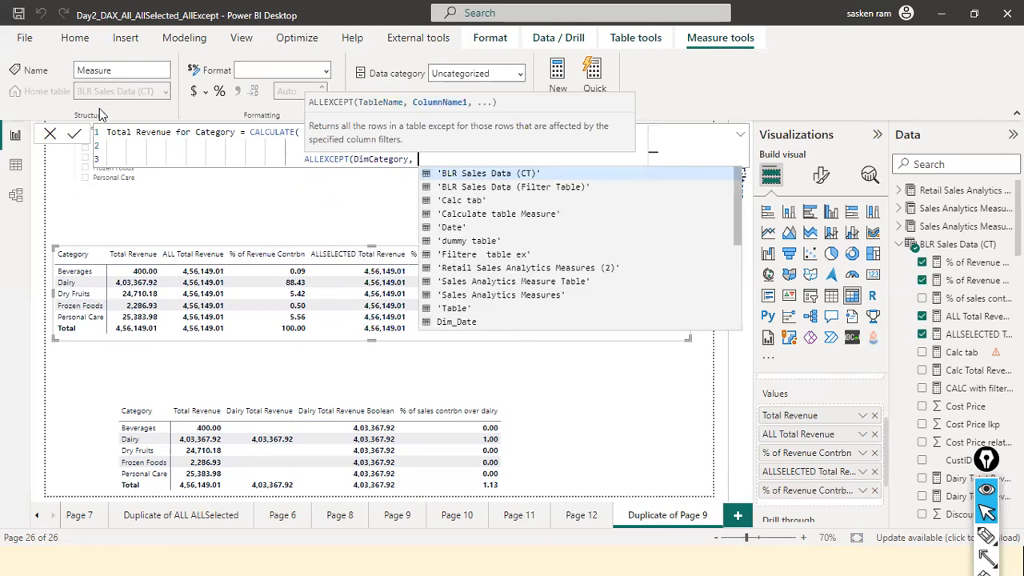
{"action": "type", "text": "dim"}
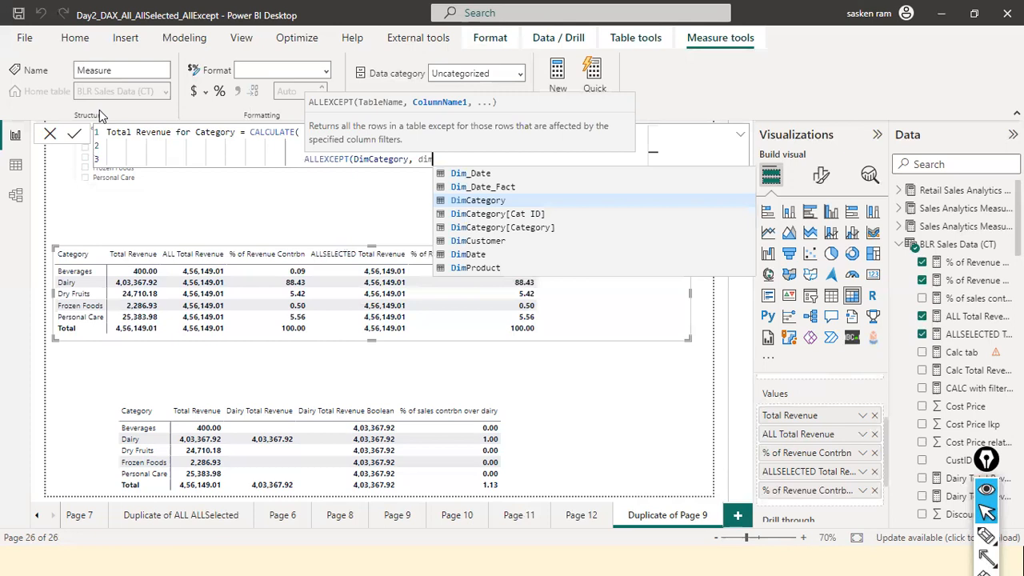
{"action": "type", "text": "Category"}
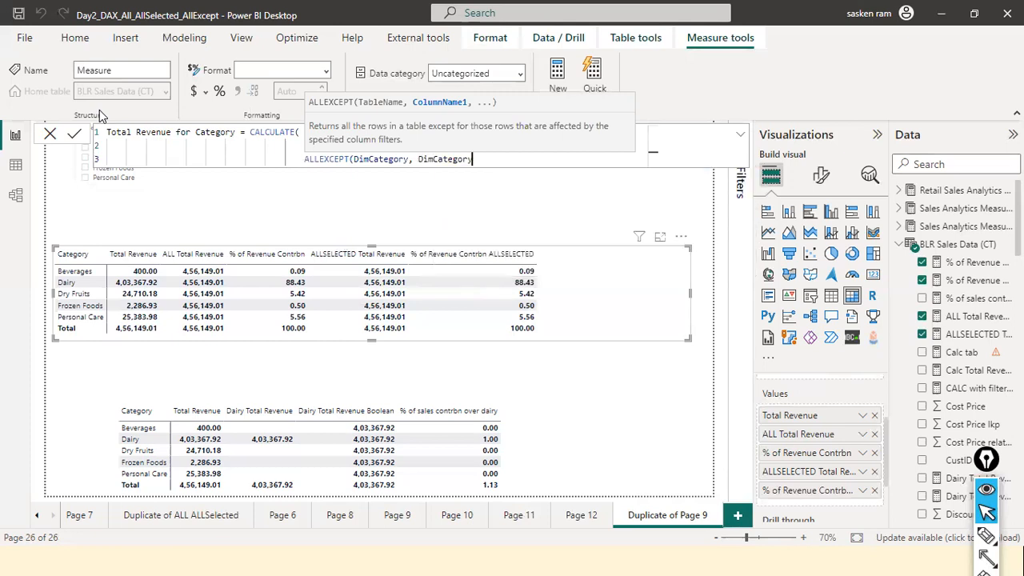
{"action": "type", "text": "[c"}
{"action": "key", "text": "Down"}
{"action": "key", "text": "Tab"}
{"action": "type", "text": "))"}
{"action": "key", "text": "BackSpace"}
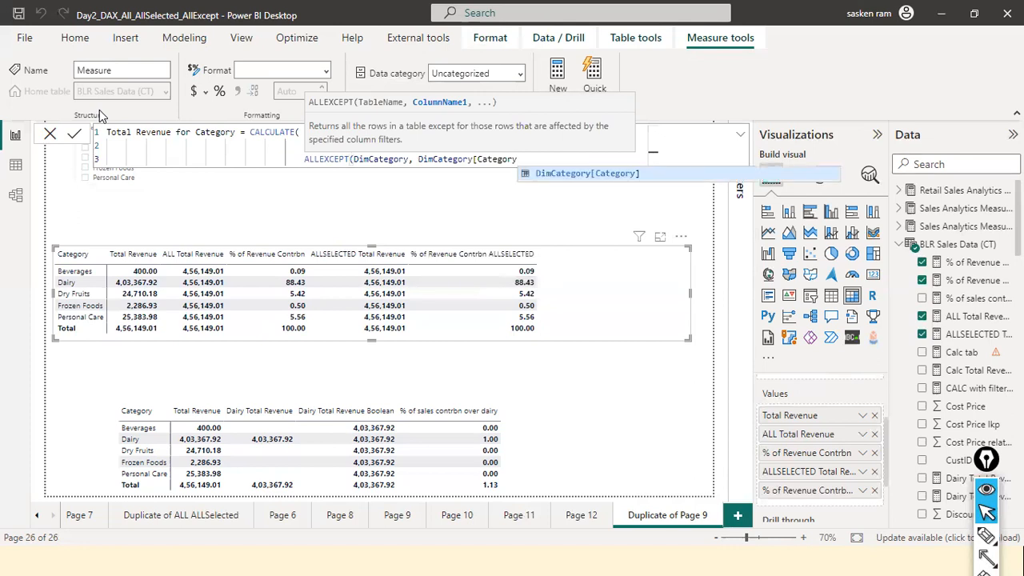
{"action": "type", "text": "]"}
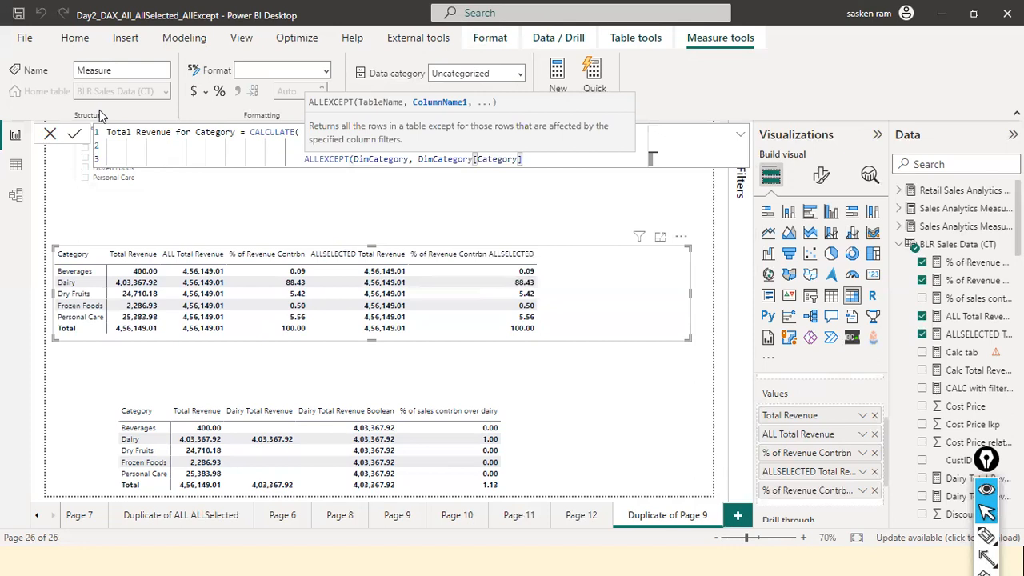
{"action": "type", "text": ")"}
Step: Close the CALCULATE function with a parenthesis on a fourth line and commit the measure
{"action": "key", "text": "Return"}
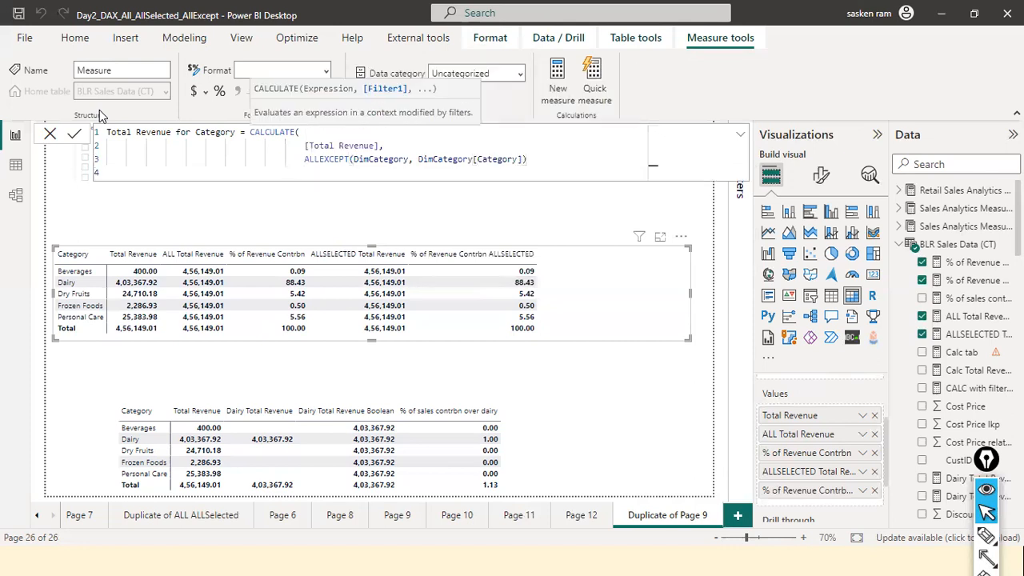
{"action": "type", "text": ")"}
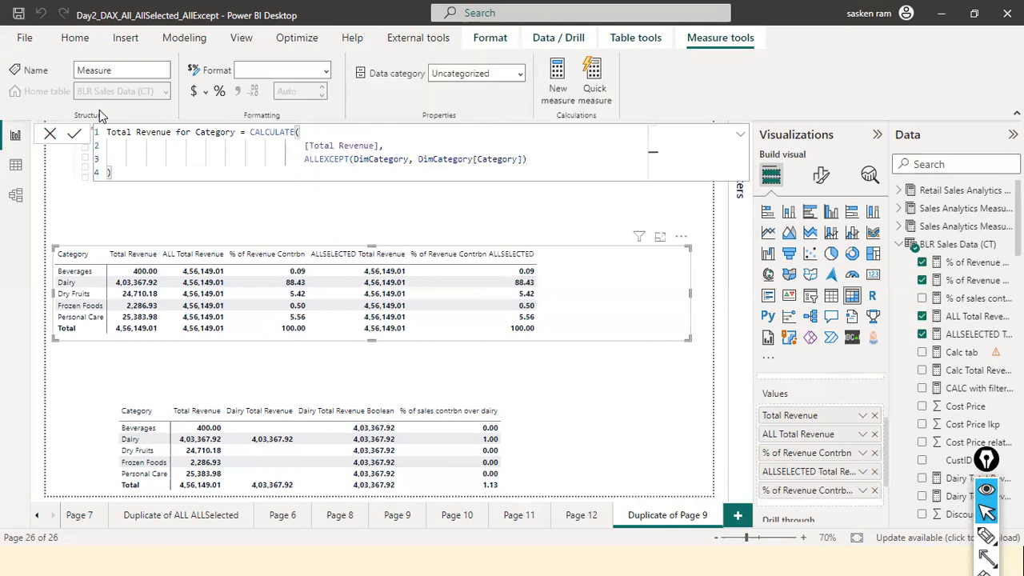
{"action": "key", "text": "Left"}
{"action": "key", "text": "Left"}
{"action": "key", "text": "Left"}
{"action": "left_click", "coordinate": [940, 13]}
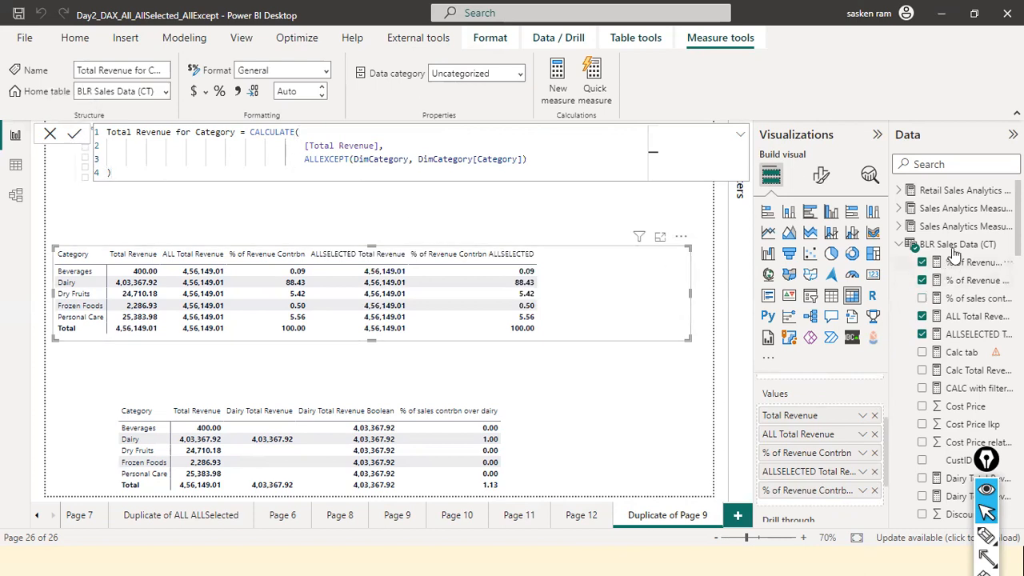
Step: Search the data fields for "total re" and add the Total Revenue for Category measure to the wide matrix's values
{"action": "left_click", "coordinate": [932, 164]}
{"action": "type", "text": "tt"}
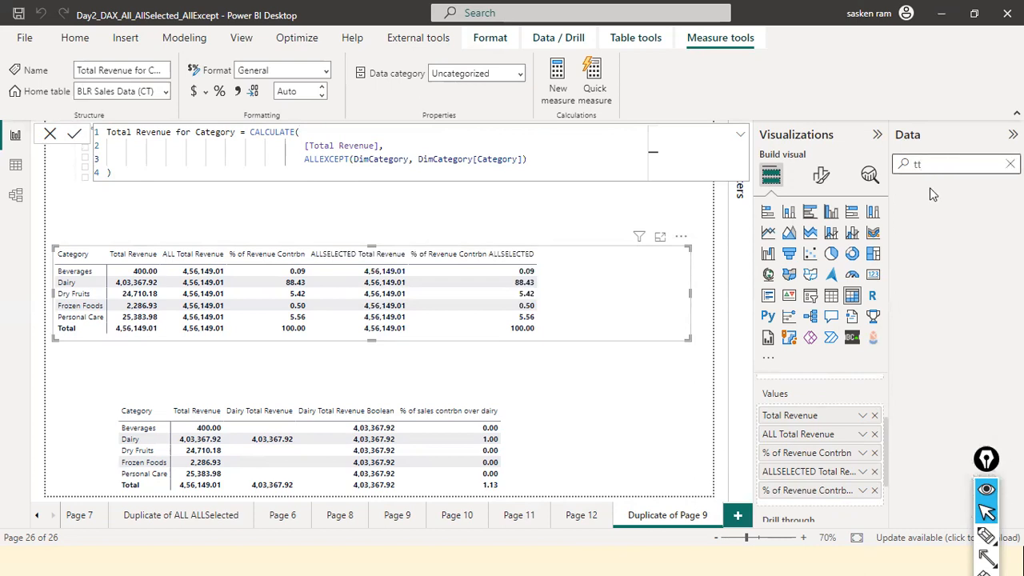
{"action": "key", "text": "BackSpace"}
{"action": "type", "text": "ota"}
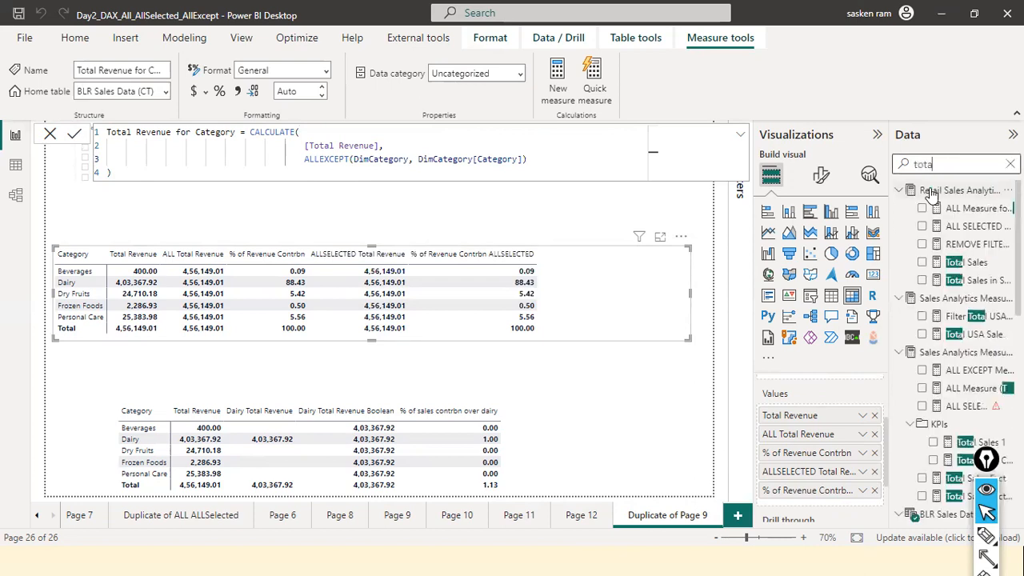
{"action": "type", "text": "l re"}
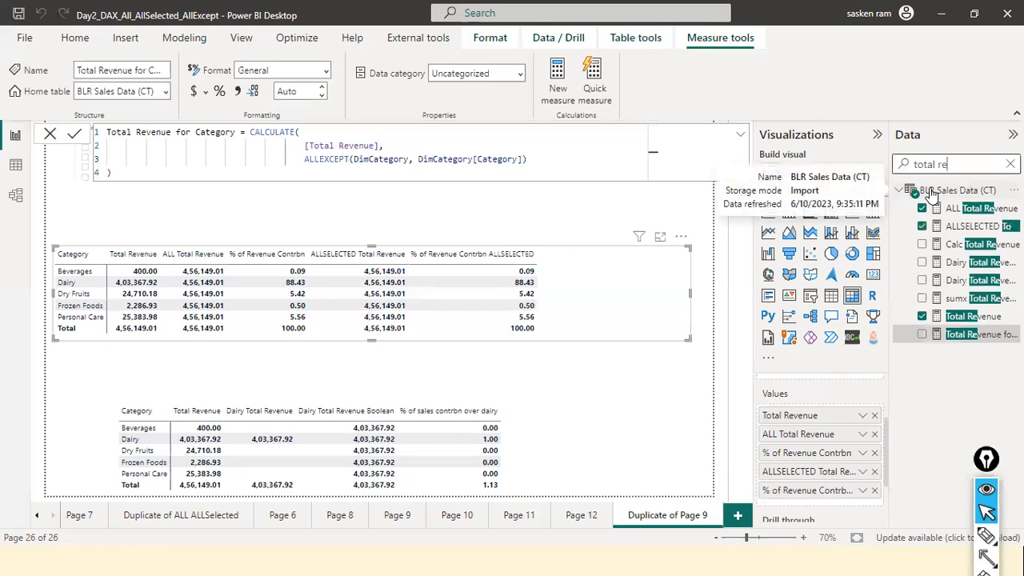
{"action": "left_click_drag", "start_coordinate": [971, 335], "coordinate": [630, 265]}
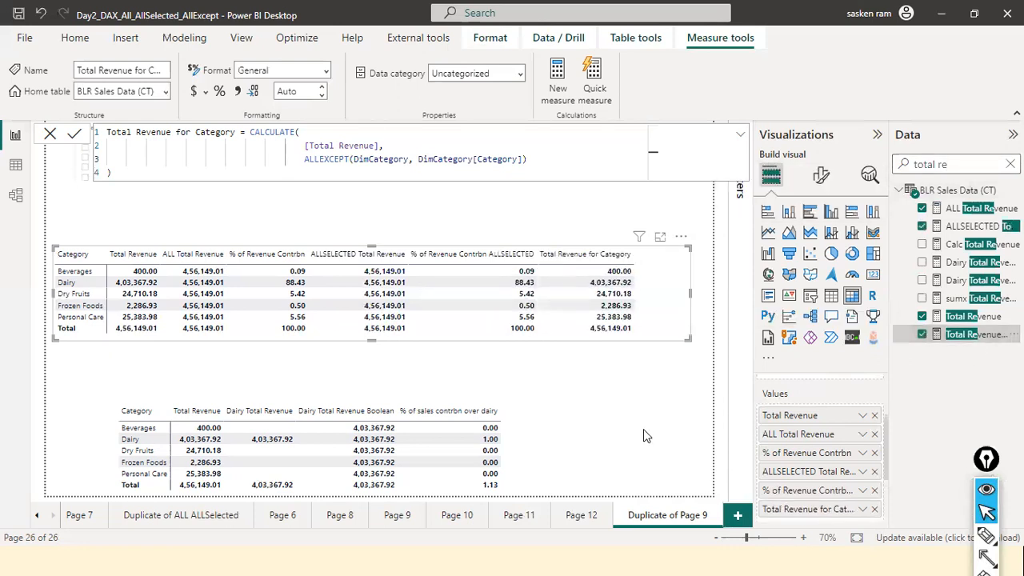
Step: Close the formula editor and filter the Category slicer to Beverages, Dairy, Dry Fruits and Frozen Foods
{"action": "left_click", "coordinate": [49, 135]}
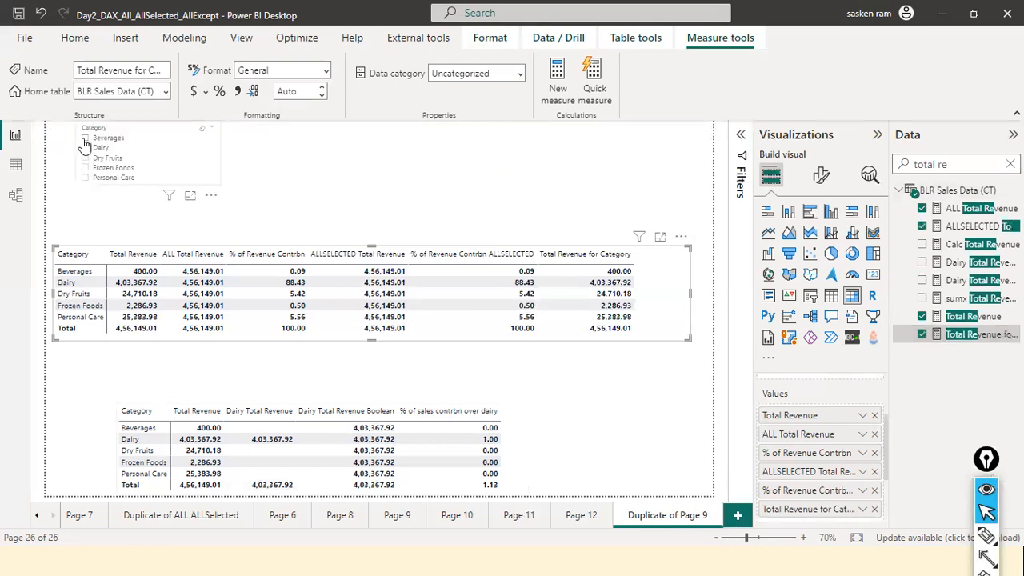
{"action": "left_click", "coordinate": [85, 139]}
{"action": "left_click", "coordinate": [85, 167], "text": "ctrl"}
{"action": "left_click", "coordinate": [85, 158], "text": "ctrl"}
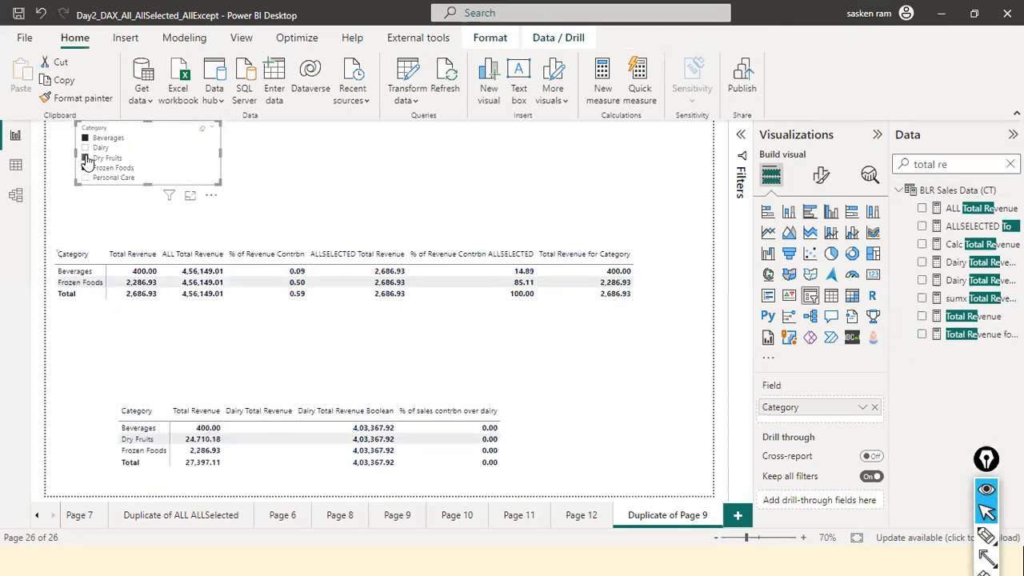
{"action": "left_click", "coordinate": [85, 149], "text": "ctrl"}
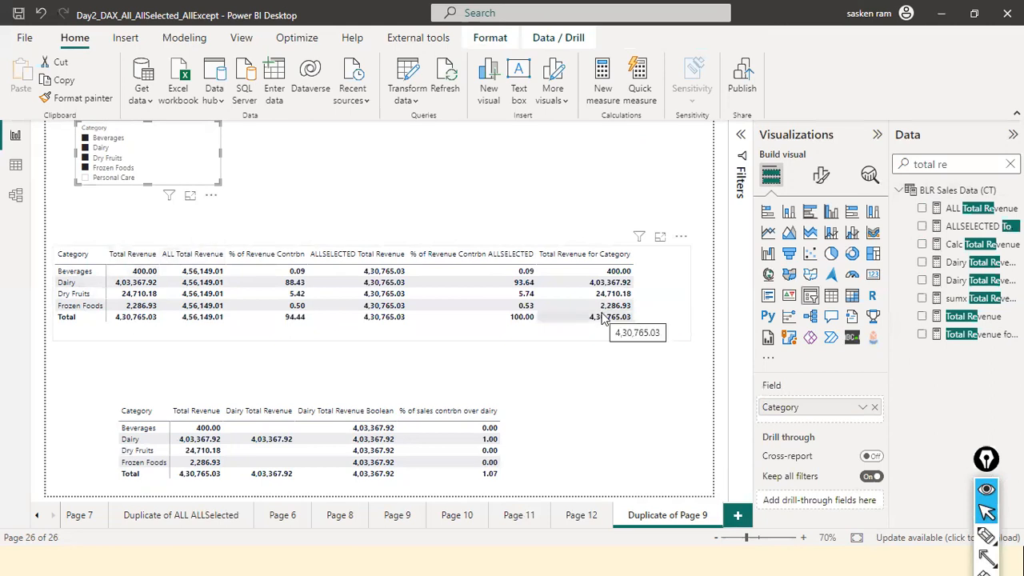
Step: Add a new empty slicer to the page and place it beside the Category slicer
{"action": "left_click", "coordinate": [582, 170]}
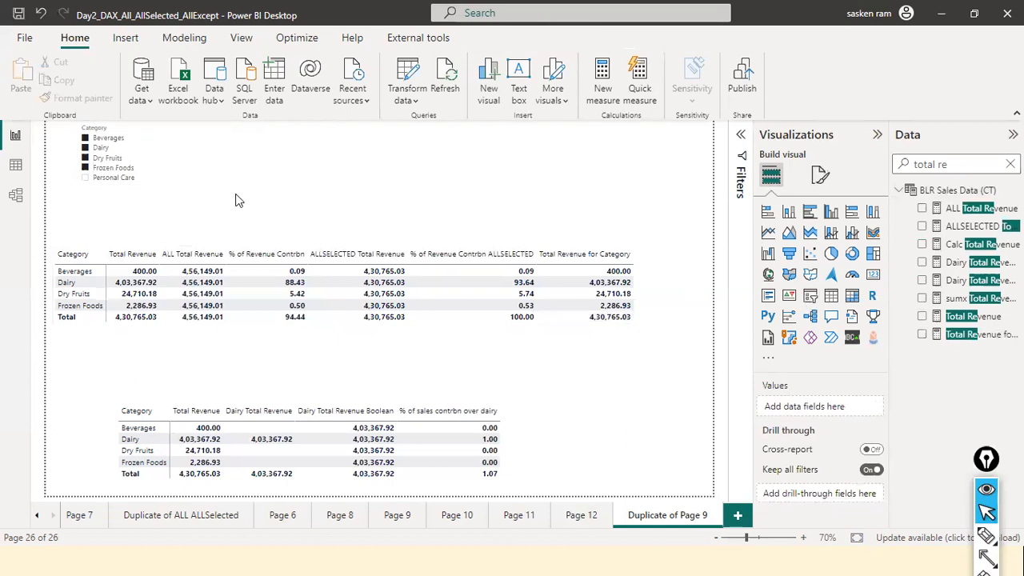
{"action": "left_click", "coordinate": [810, 296]}
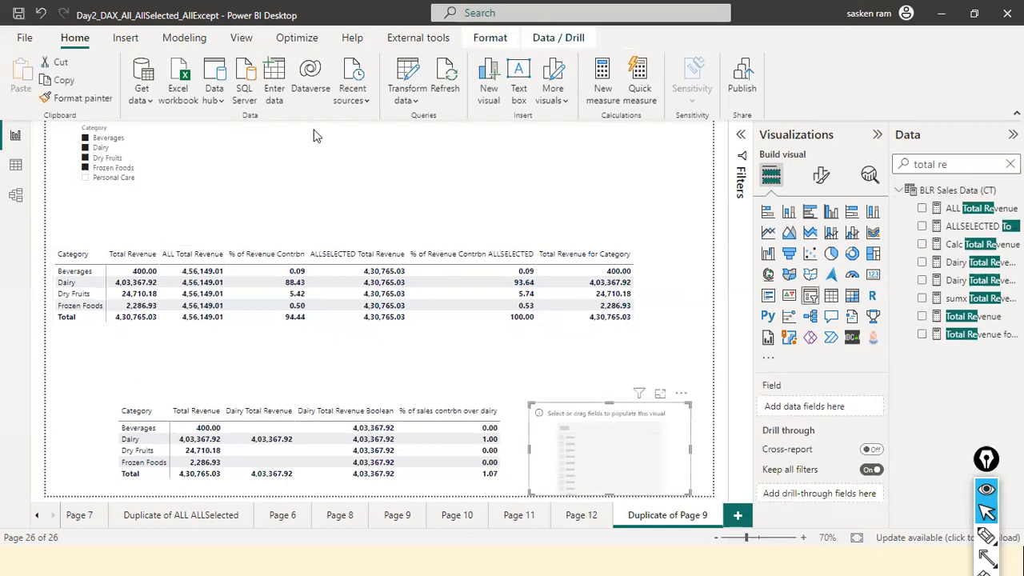
{"action": "left_click_drag", "start_coordinate": [608, 409], "coordinate": [258, 122]}
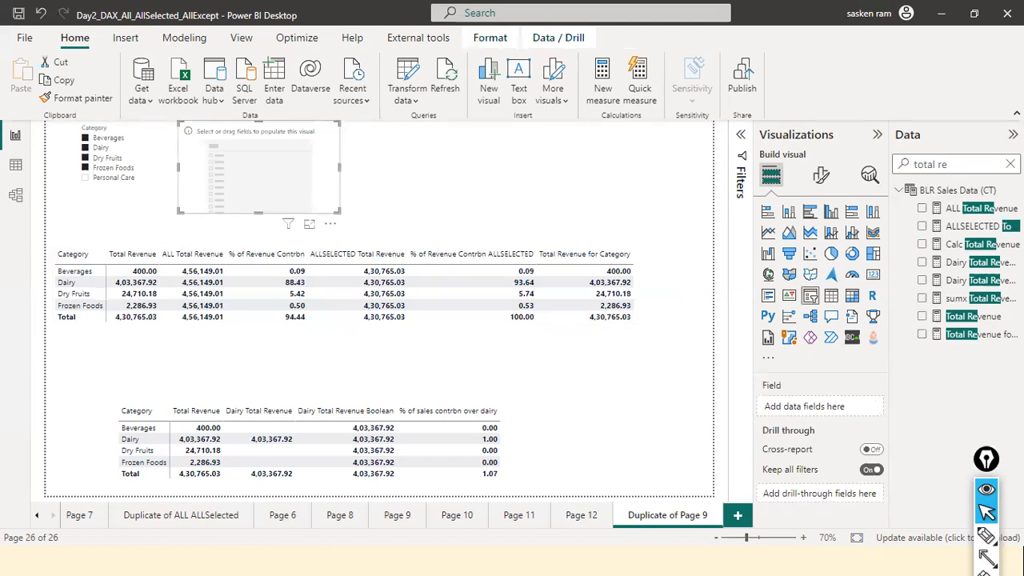
Step: Clear the field search, populate the new slicer with Customer Name from DimCustomer, and close the formula editor
{"action": "left_click", "coordinate": [1010, 164]}
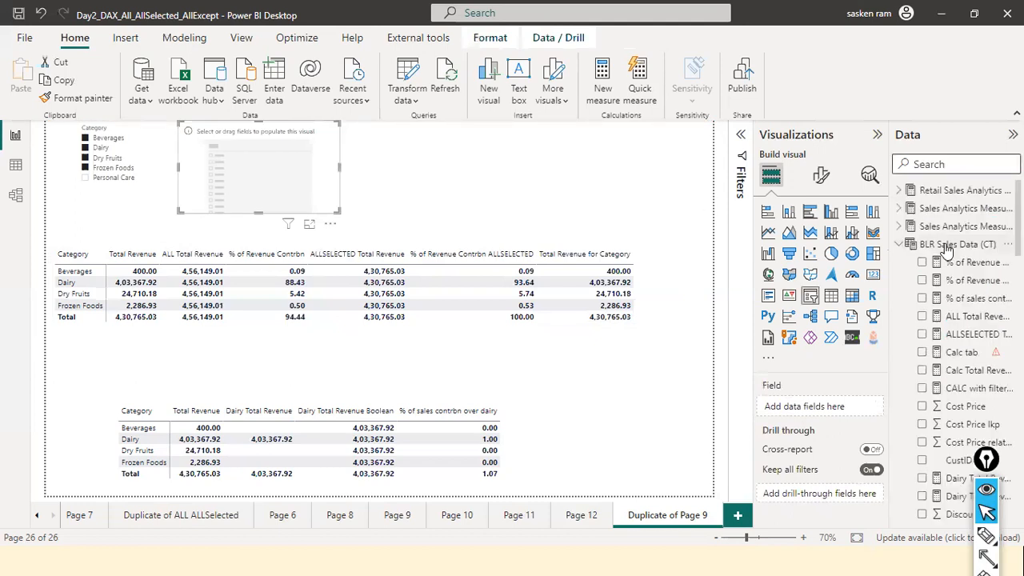
{"action": "left_click", "coordinate": [904, 250]}
{"action": "scroll", "coordinate": [957, 300], "scroll_direction": "down", "scroll_amount": 1}
{"action": "scroll", "coordinate": [957, 300], "scroll_direction": "down", "scroll_amount": 1}
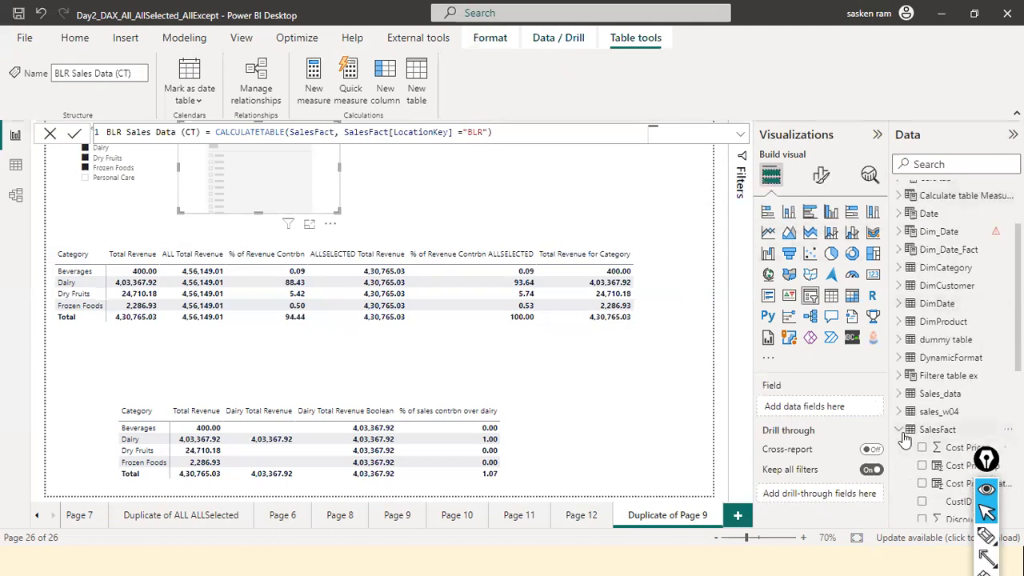
{"action": "scroll", "coordinate": [929, 376], "scroll_direction": "up", "scroll_amount": 3}
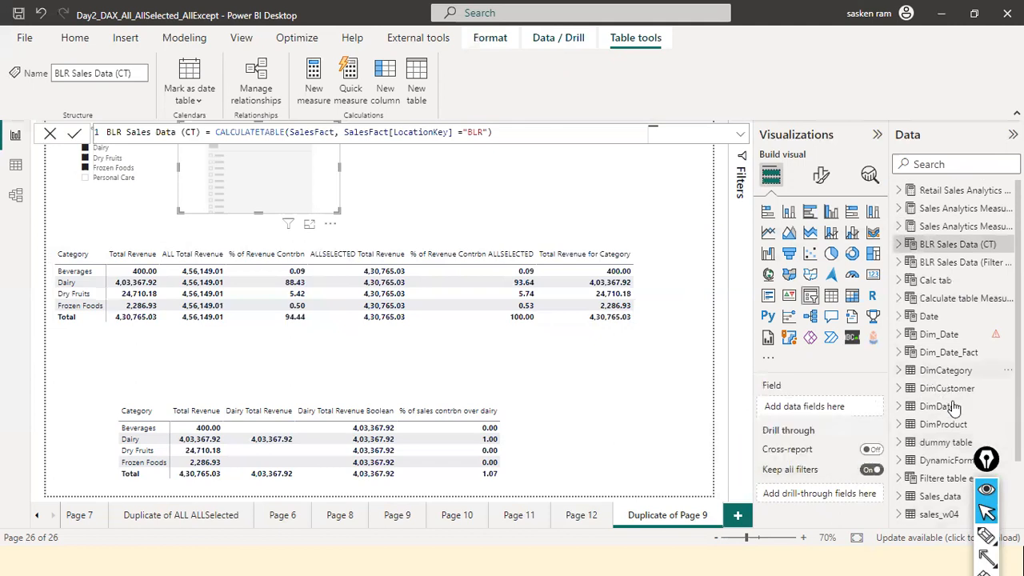
{"action": "left_click", "coordinate": [899, 389]}
{"action": "left_click_drag", "start_coordinate": [964, 424], "coordinate": [294, 173]}
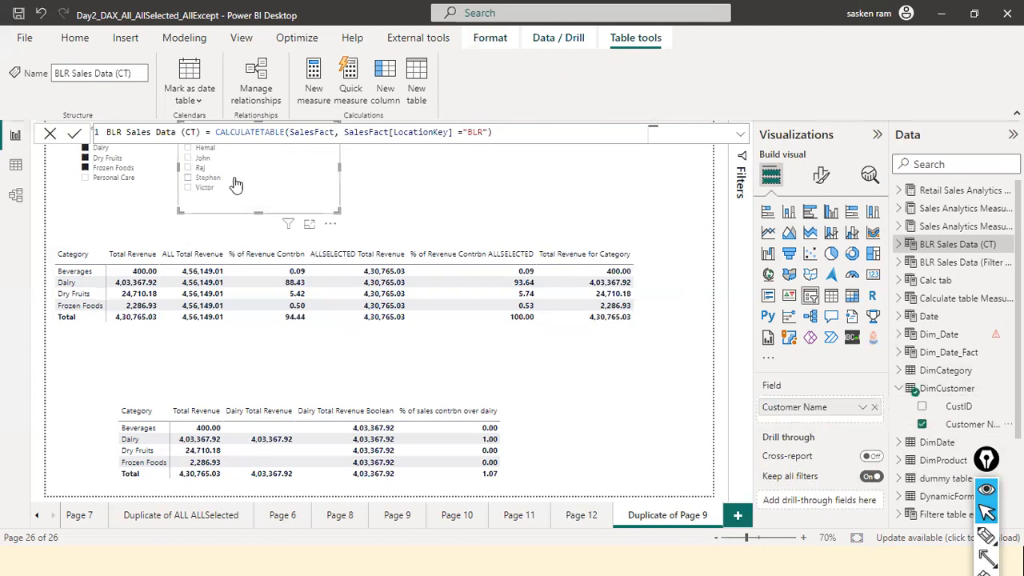
{"action": "left_click", "coordinate": [49, 136]}
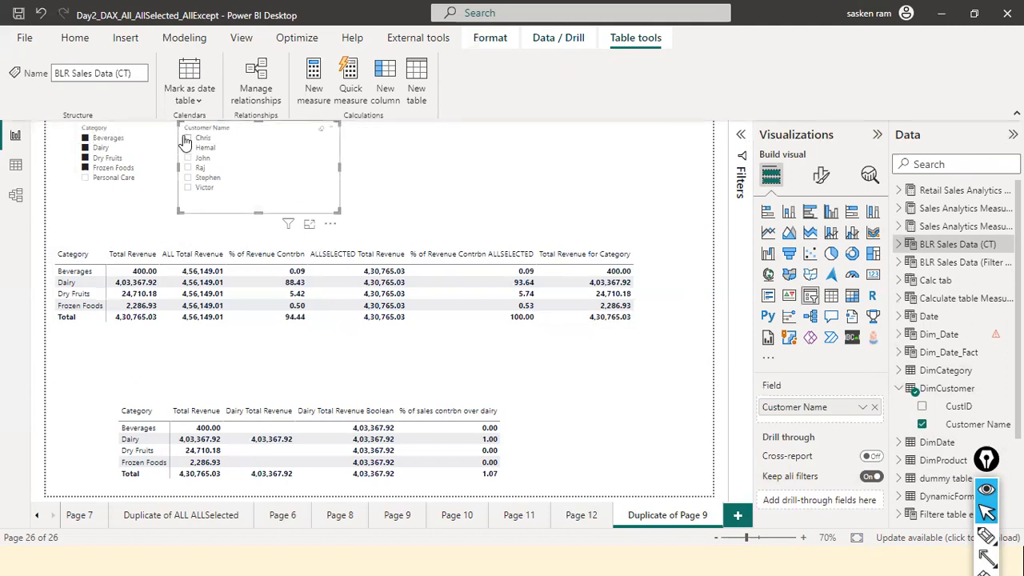
Step: Filter the report by the first customer in the Customer Name slicer, then clear that filter and select the wide matrix
{"action": "left_click", "coordinate": [187, 138]}
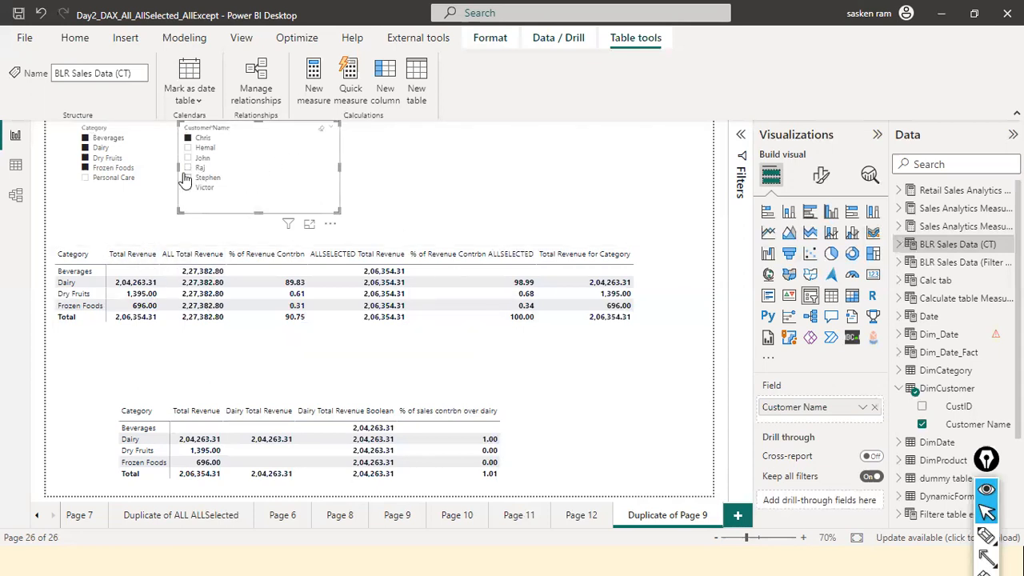
{"action": "left_click", "coordinate": [320, 134]}
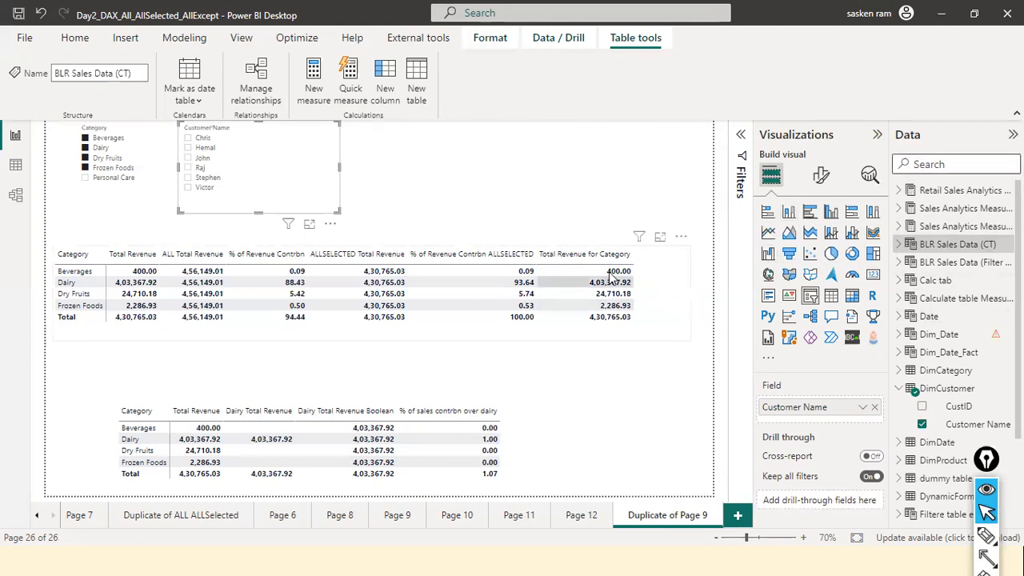
{"action": "left_click", "coordinate": [652, 284]}
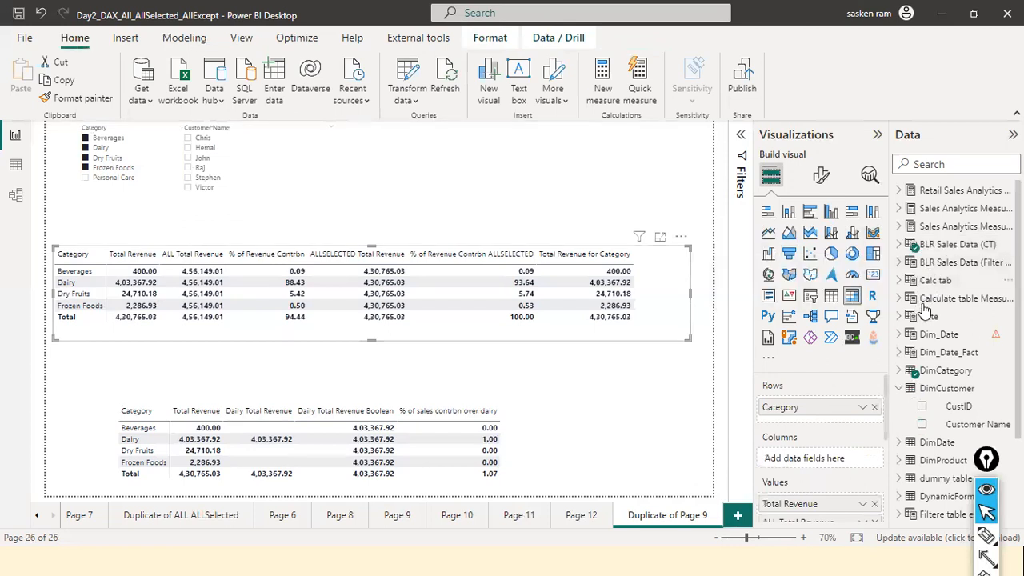
Step: Search the data fields for "total reve" and open the Total Revenue for Category measure's formula
{"action": "scroll", "coordinate": [954, 372], "scroll_direction": "down", "scroll_amount": 3}
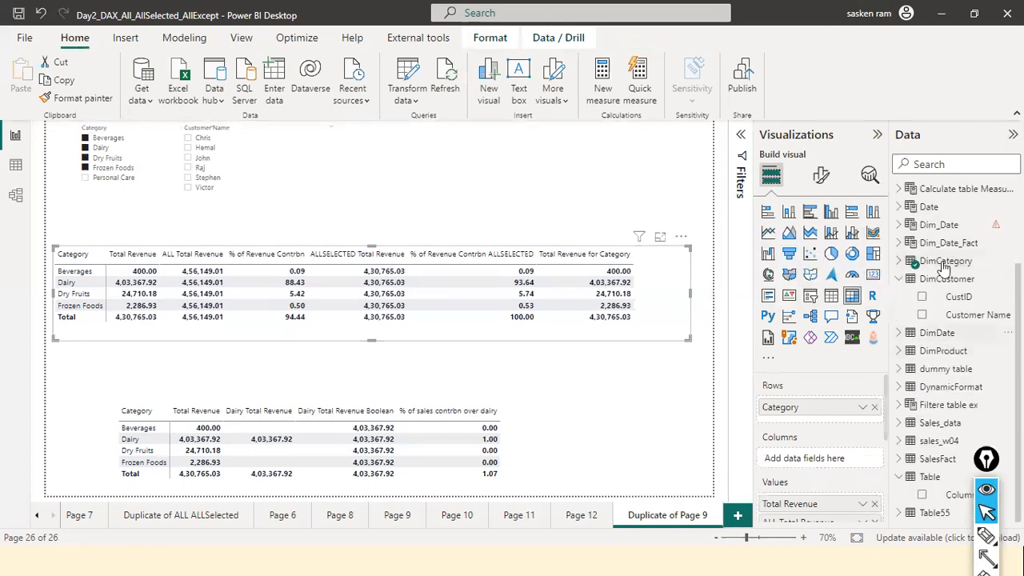
{"action": "left_click", "coordinate": [939, 165]}
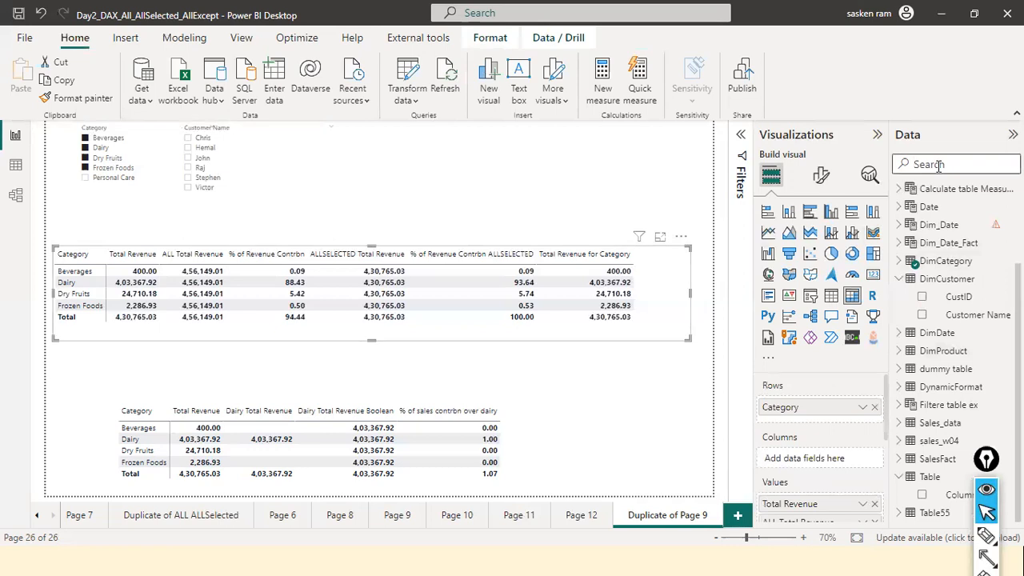
{"action": "type", "text": "total"}
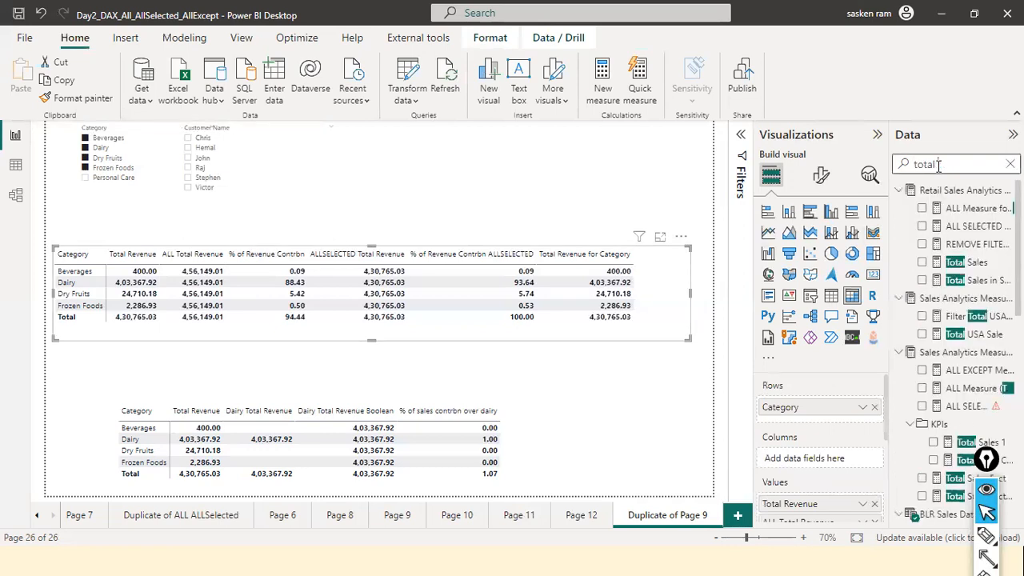
{"action": "type", "text": " reve"}
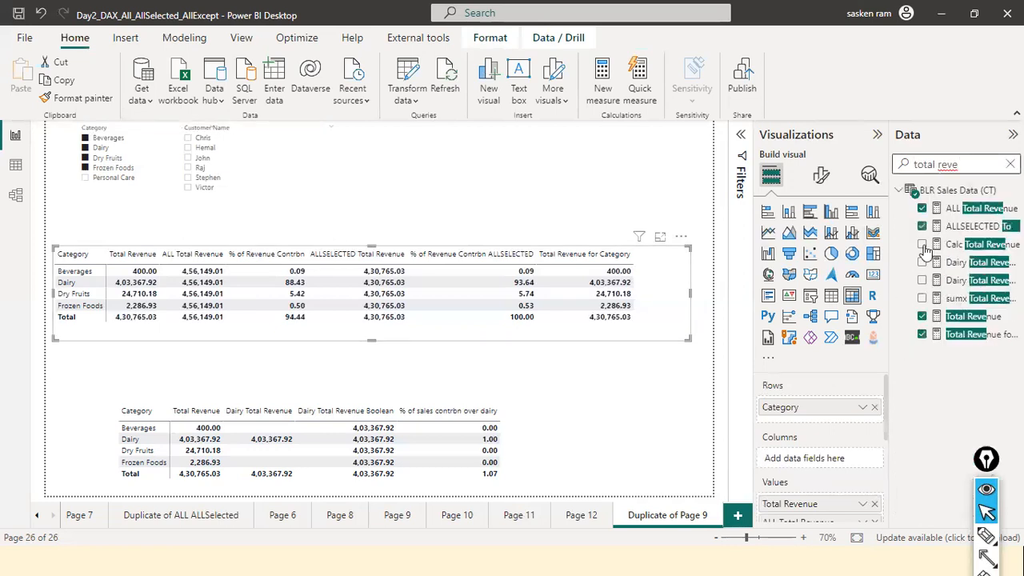
{"action": "left_click", "coordinate": [974, 336]}
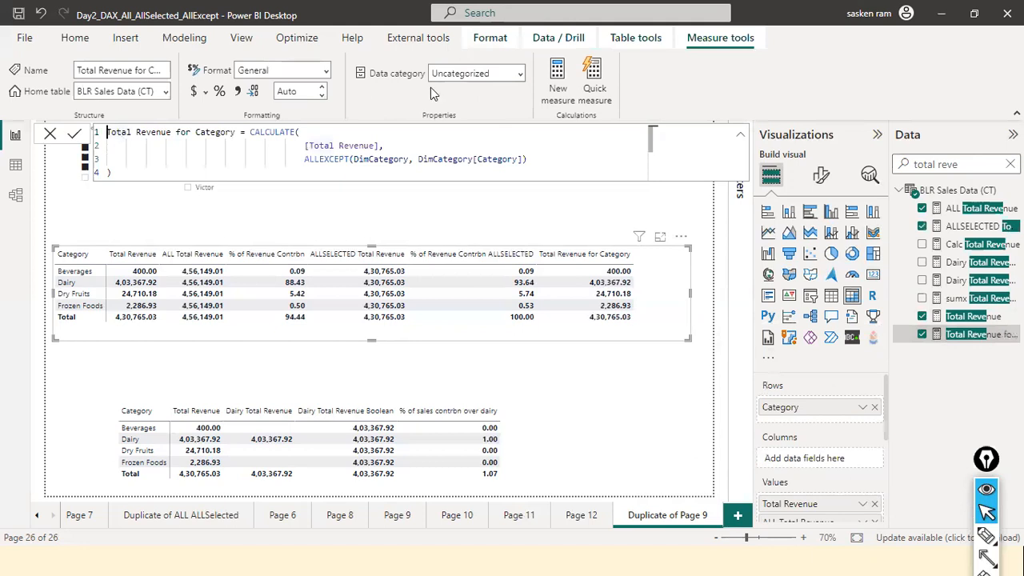
Step: Rename the Total Revenue for Category measure to AllExcept Revenue for Category in its formula, commit it and close the formula editor
{"action": "key", "text": "ctrl+shift+Right"}
{"action": "type", "text": "AllExcept"}
{"action": "key", "text": "BackSpace"}
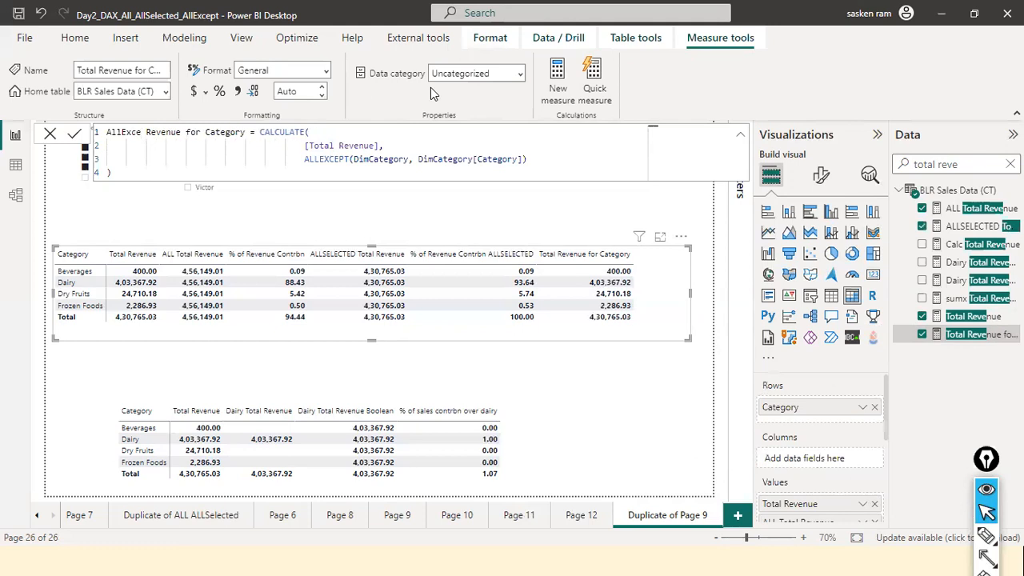
{"action": "type", "text": "pt"}
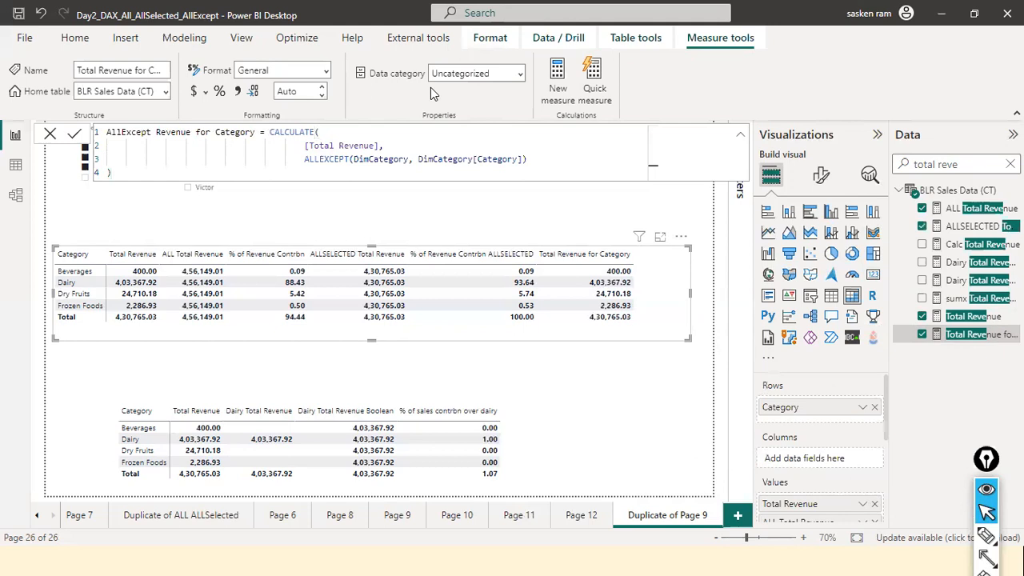
{"action": "key", "text": "Return"}
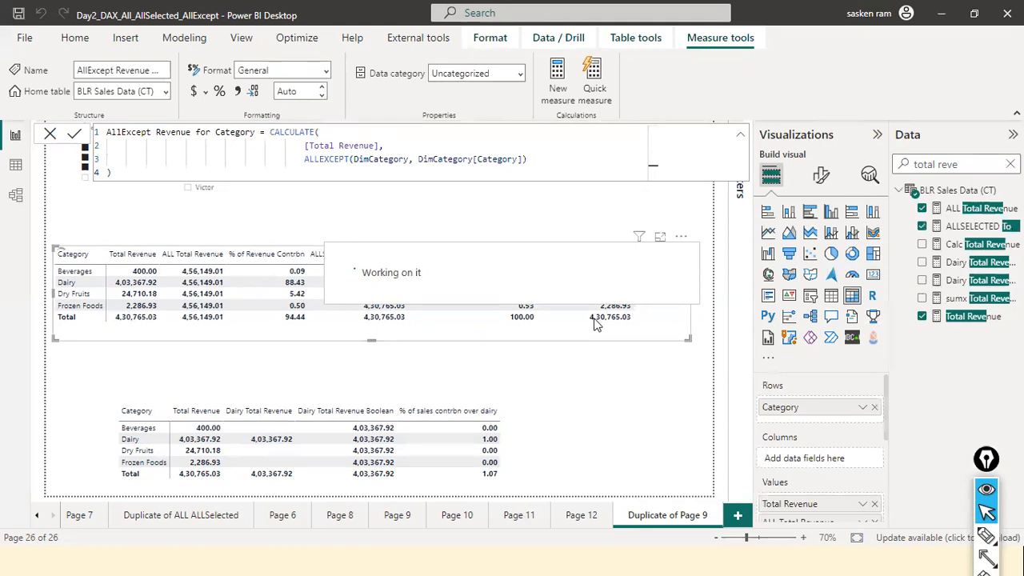
{"action": "left_click", "coordinate": [51, 135]}
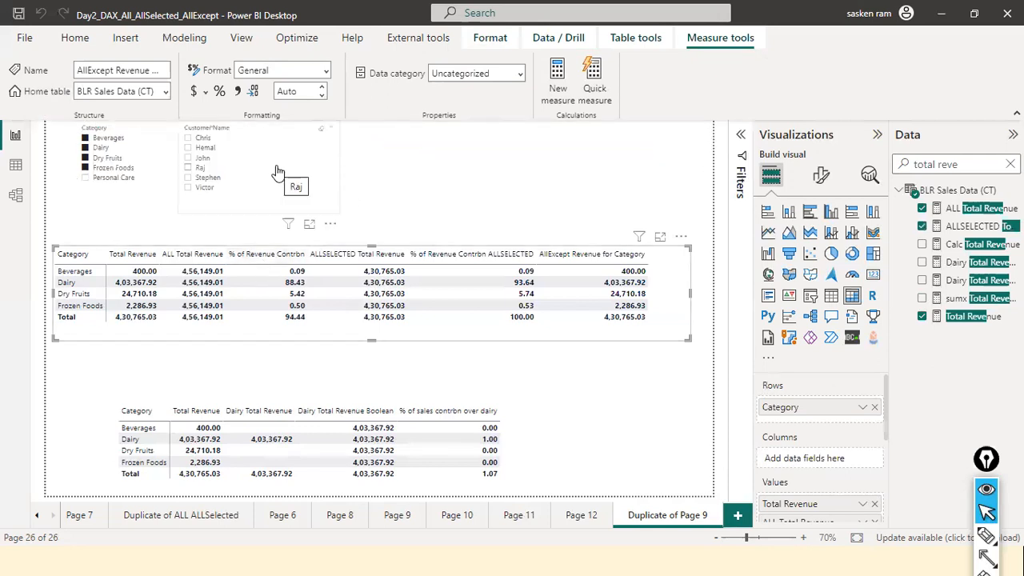
Step: Filter the report by the first, third and fourth customers together in the Customer Name slicer
{"action": "left_click", "coordinate": [189, 139]}
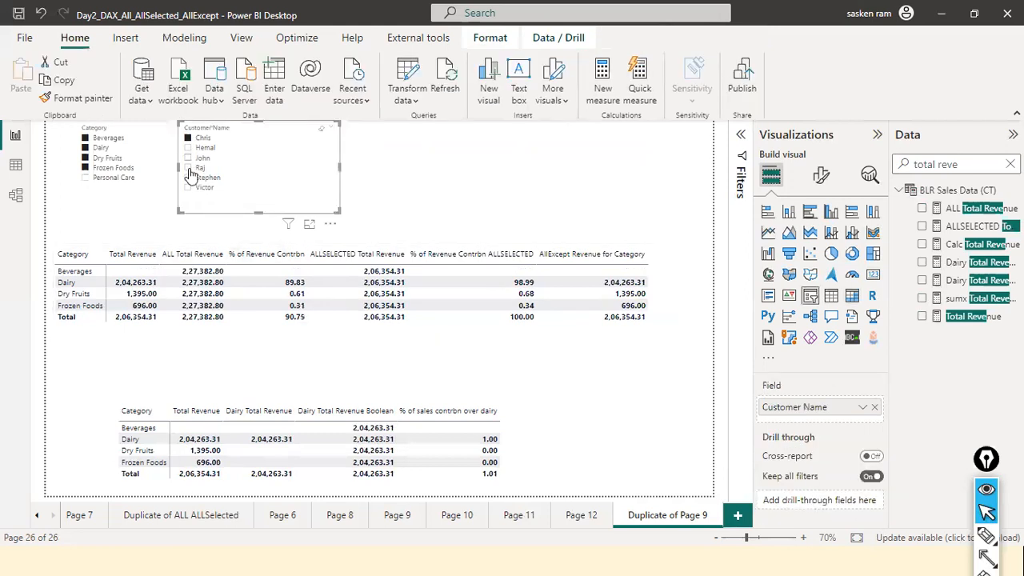
{"action": "left_click", "coordinate": [189, 160], "text": "ctrl"}
{"action": "left_click", "coordinate": [189, 169], "text": "ctrl"}
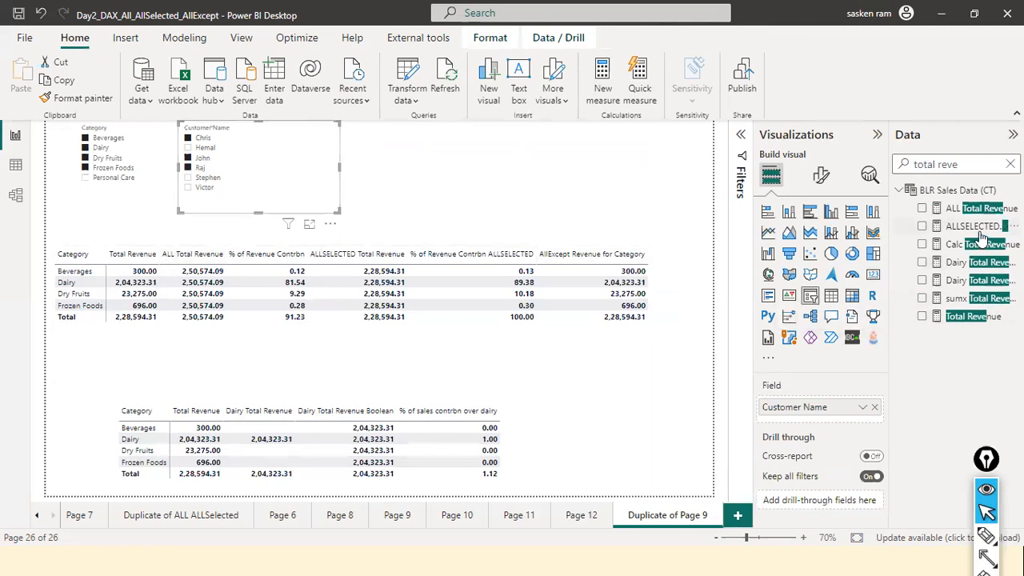
Step: Search the fields for "alle", open the AllExcept Revenue for Category formula, and start a new argument line after the ALLEXCEPT filter
{"action": "left_click", "coordinate": [1010, 164]}
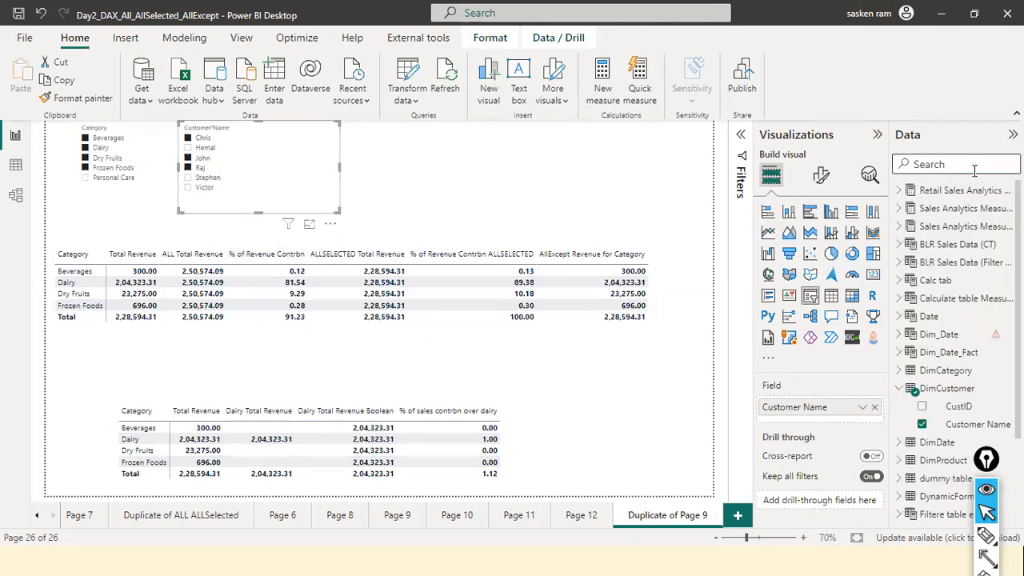
{"action": "type", "text": "al"}
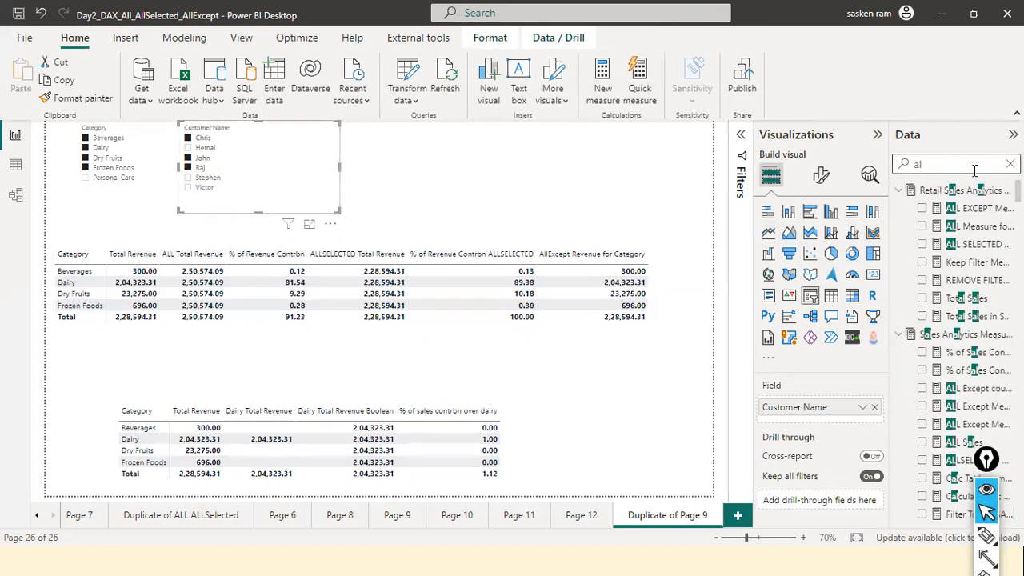
{"action": "type", "text": "le"}
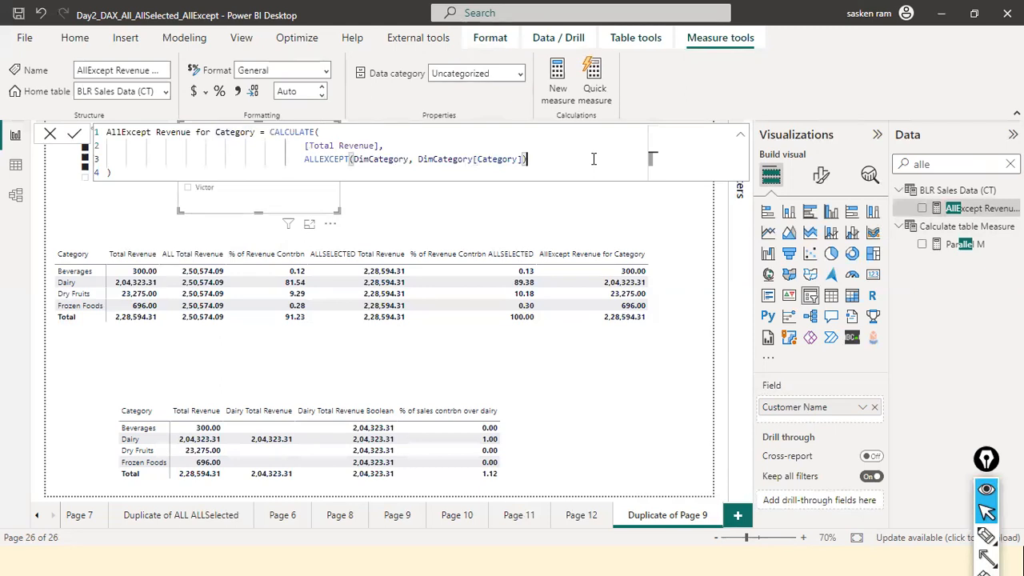
{"action": "type", "text": ","}
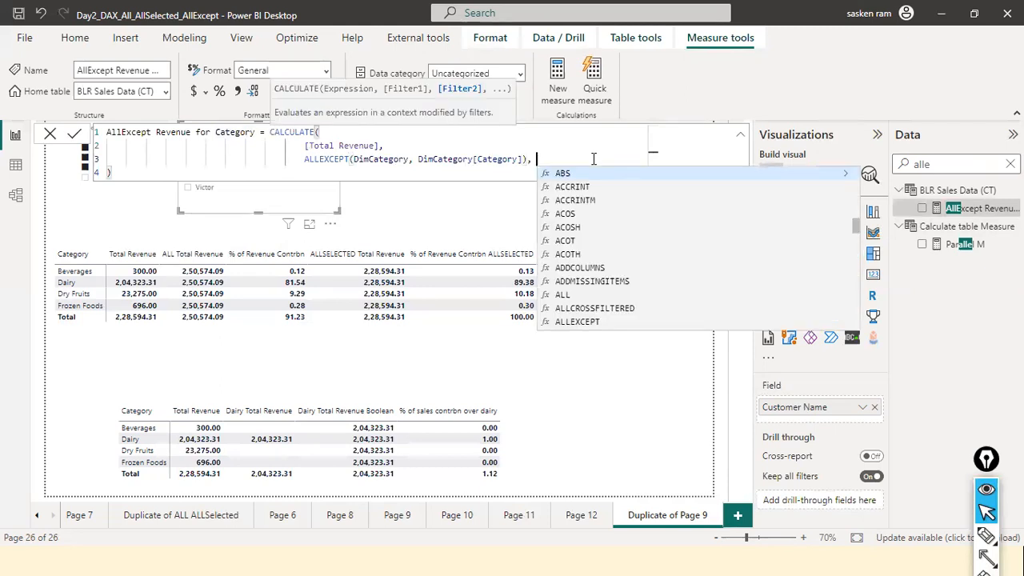
{"action": "key", "text": "Return"}
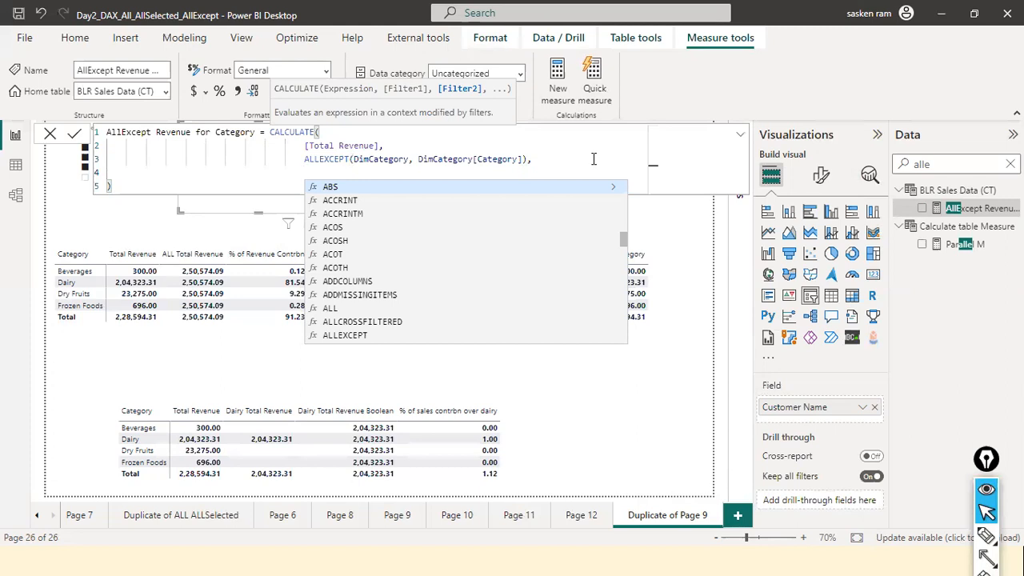
Step: Add a filter argument setting DimCustomer[Customer Name] equal to the first slicer customer's name, and commit the measure
{"action": "type", "text": "dimc"}
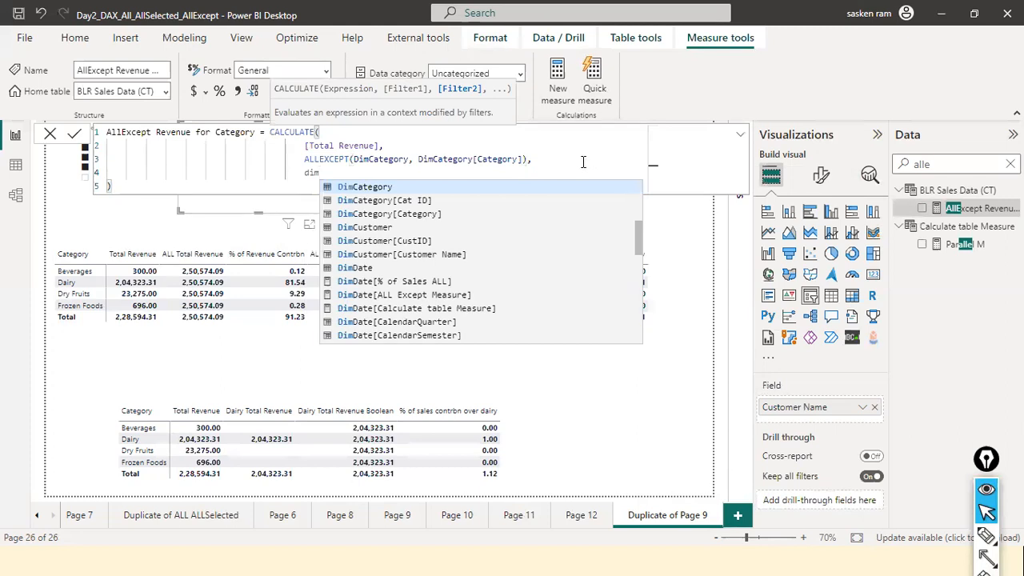
{"action": "key", "text": "Down"}
{"action": "key", "text": "Down"}
{"action": "key", "text": "Down"}
{"action": "key", "text": "Down"}
{"action": "key", "text": "Down"}
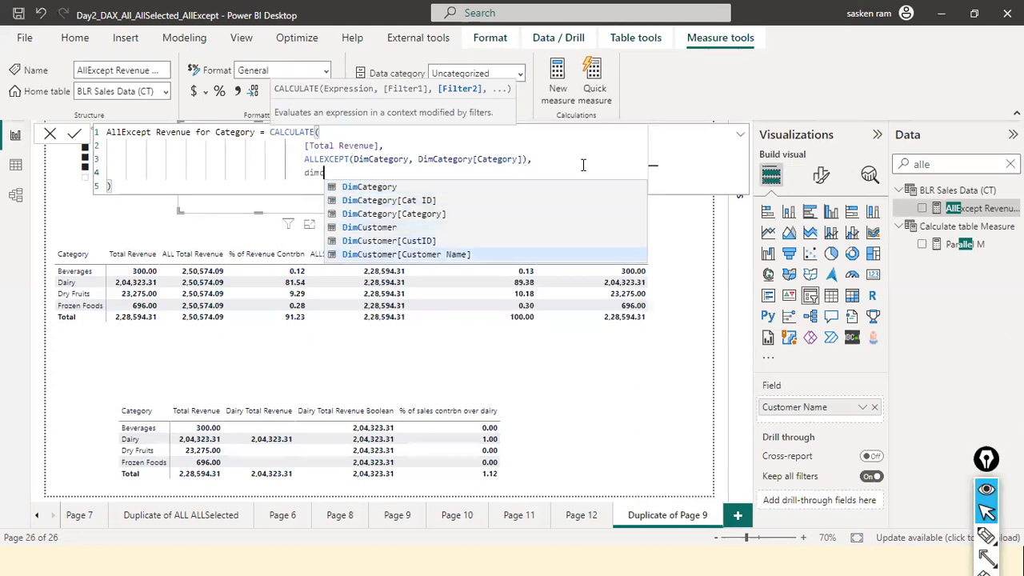
{"action": "key", "text": "Tab"}
{"action": "type", "text": "= \""}
{"action": "type", "text": "Ch"}
{"action": "type", "text": "ris"}
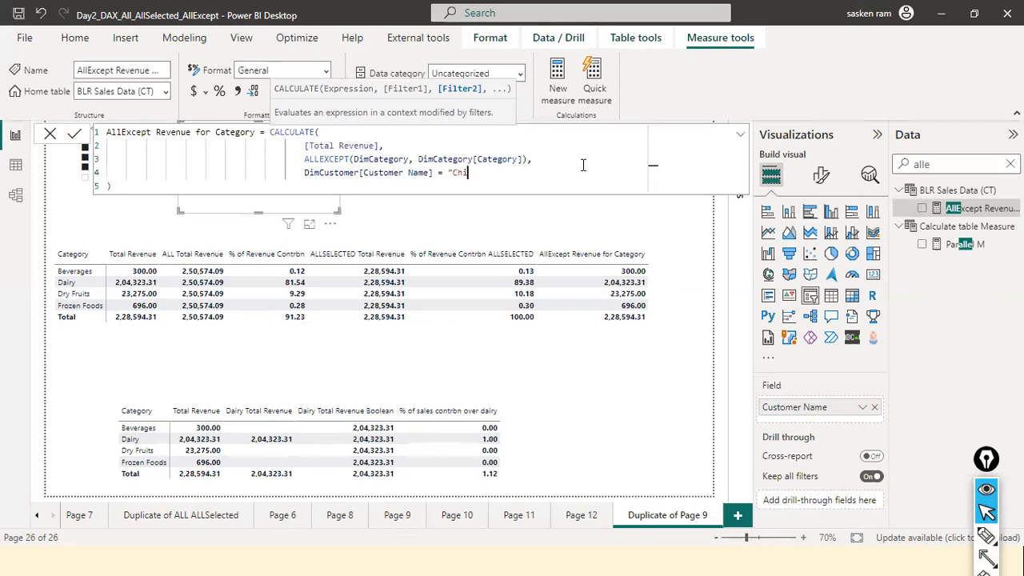
{"action": "type", "text": "\""}
{"action": "key", "text": "Return"}
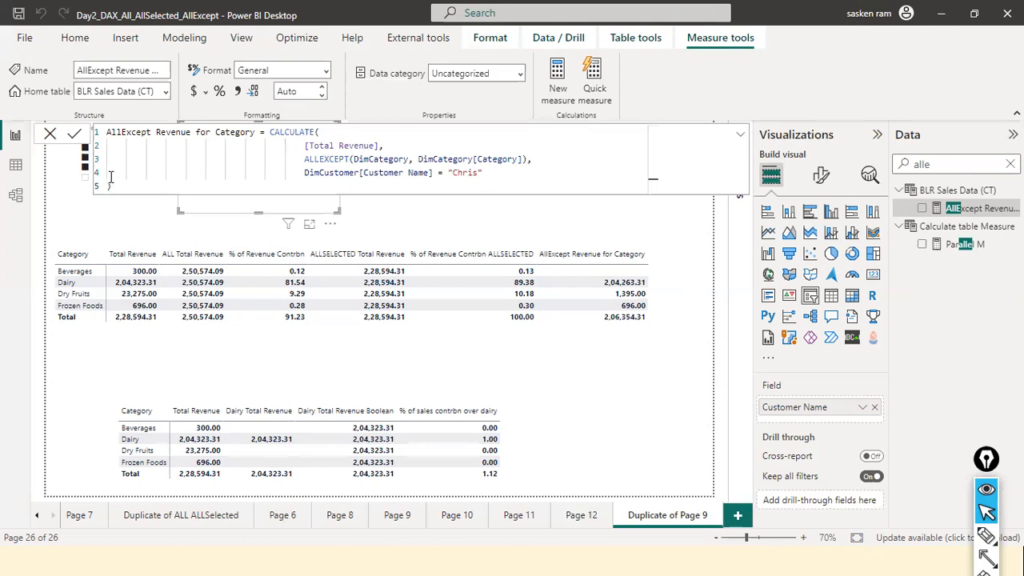
Step: Close the formula editor, then reopen the AllExcept Revenue for Category formula to review its arguments and close it again
{"action": "left_click", "coordinate": [49, 135]}
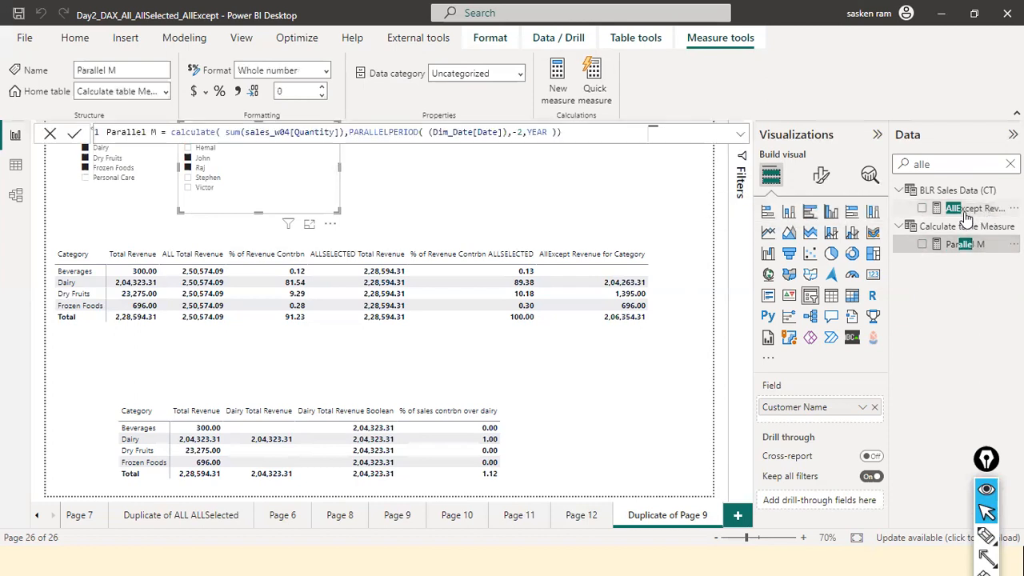
{"action": "left_click", "coordinate": [968, 212]}
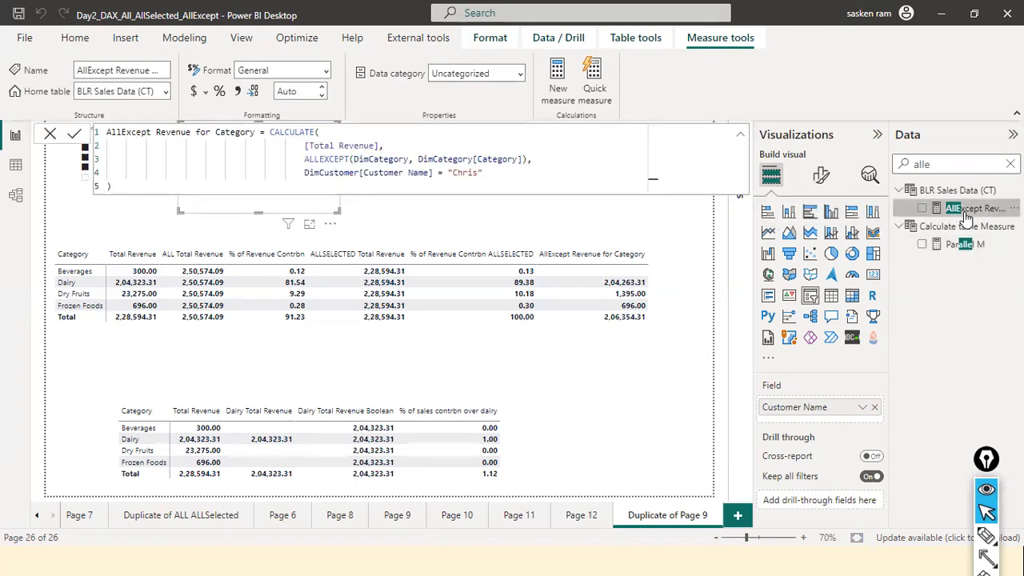
{"action": "left_click", "coordinate": [50, 134]}
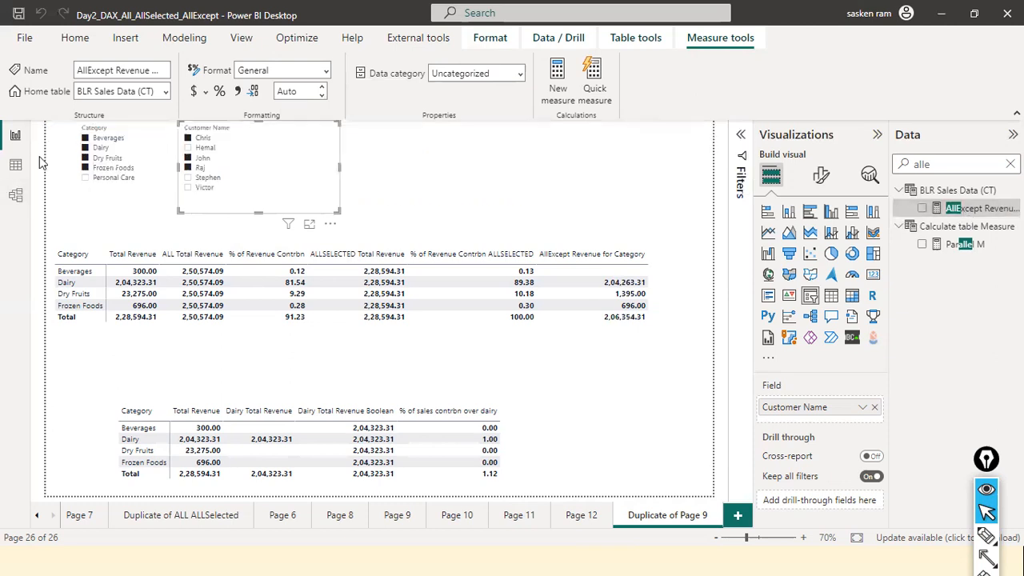
Step: Clear all customer selections from the Customer Name slicer and deselect the visual
{"action": "left_click", "coordinate": [448, 209]}
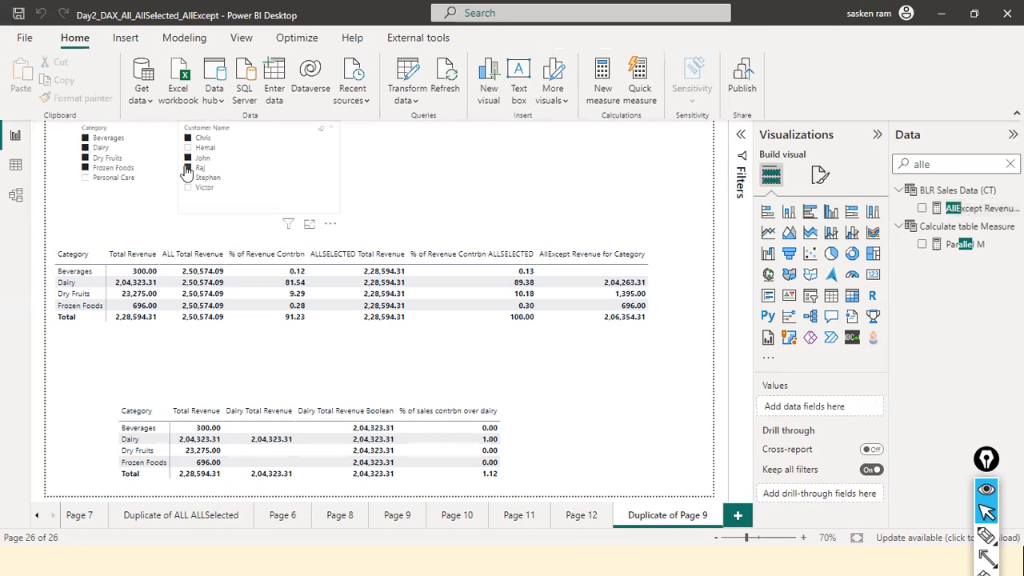
{"action": "left_click", "coordinate": [320, 134]}
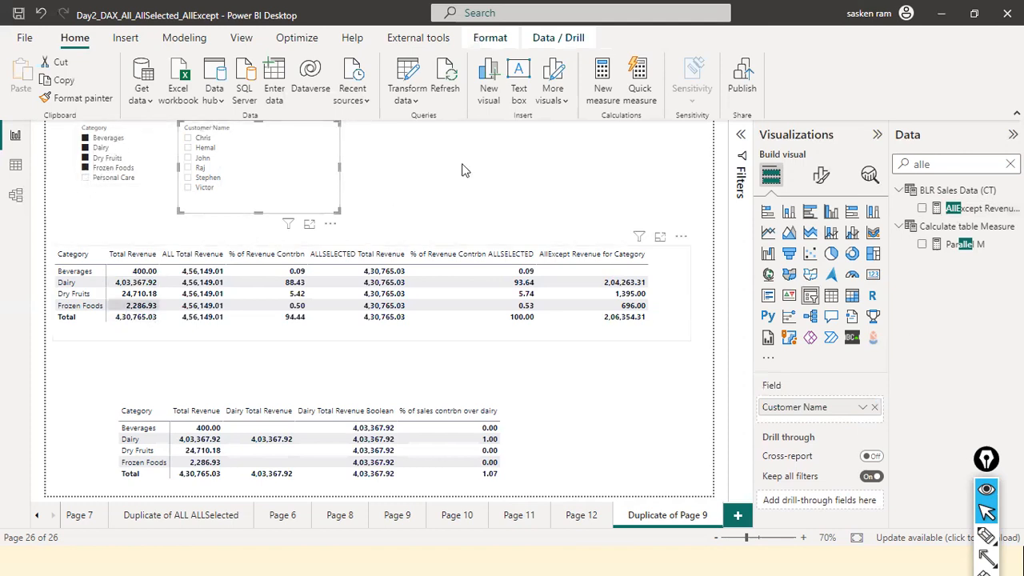
{"action": "left_click", "coordinate": [581, 229]}
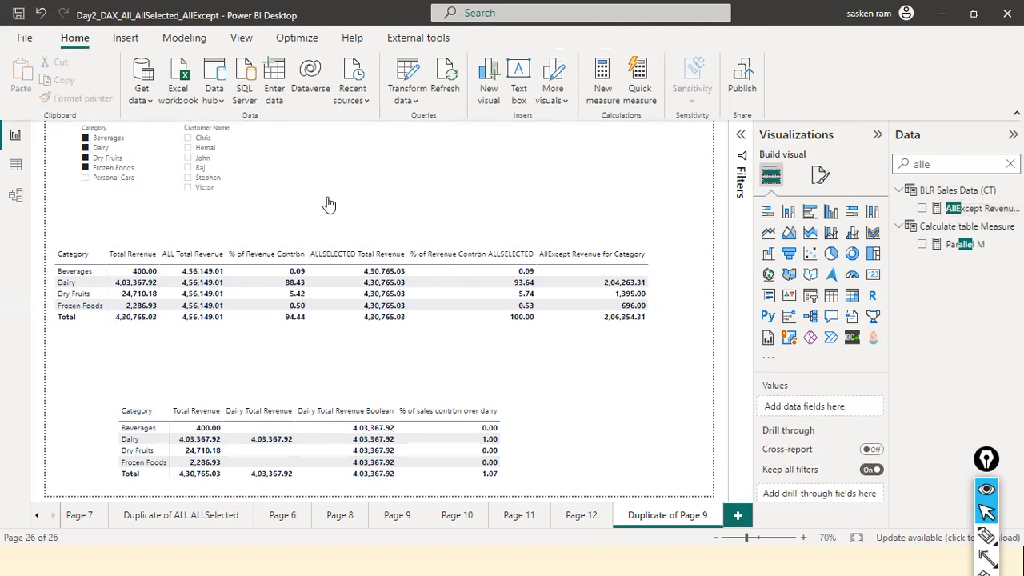
Step: Compare the AllExcept column while filtering by the first, third, fifth and sixth customers one at a time, then clear the customer filter
{"action": "left_click", "coordinate": [189, 139]}
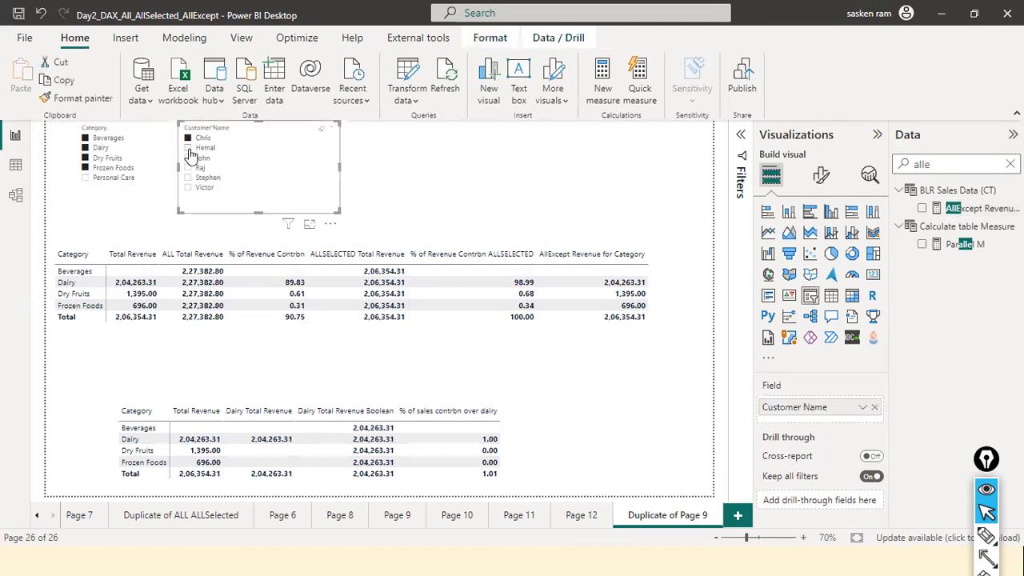
{"action": "left_click", "coordinate": [189, 158]}
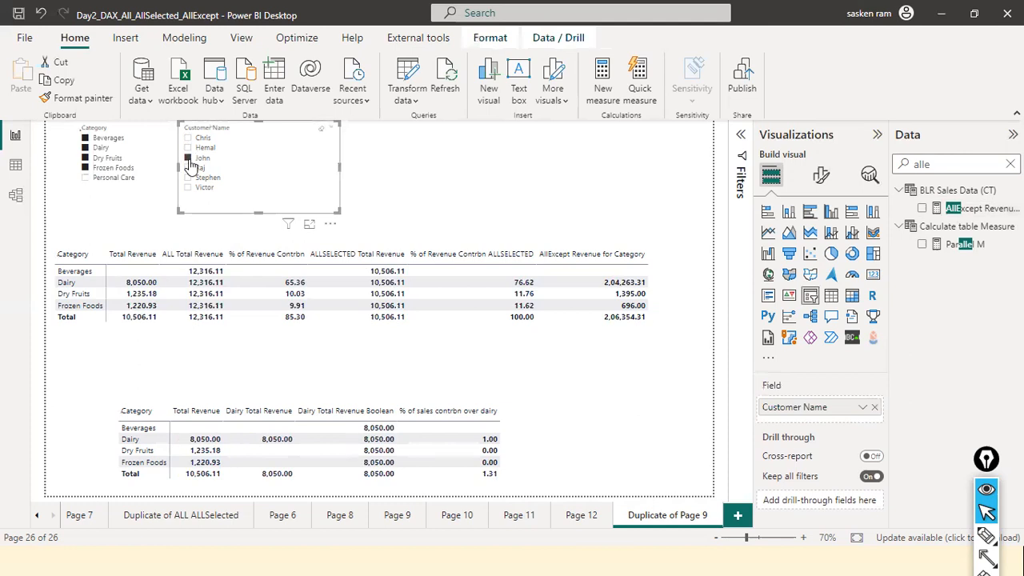
{"action": "left_click", "coordinate": [189, 177]}
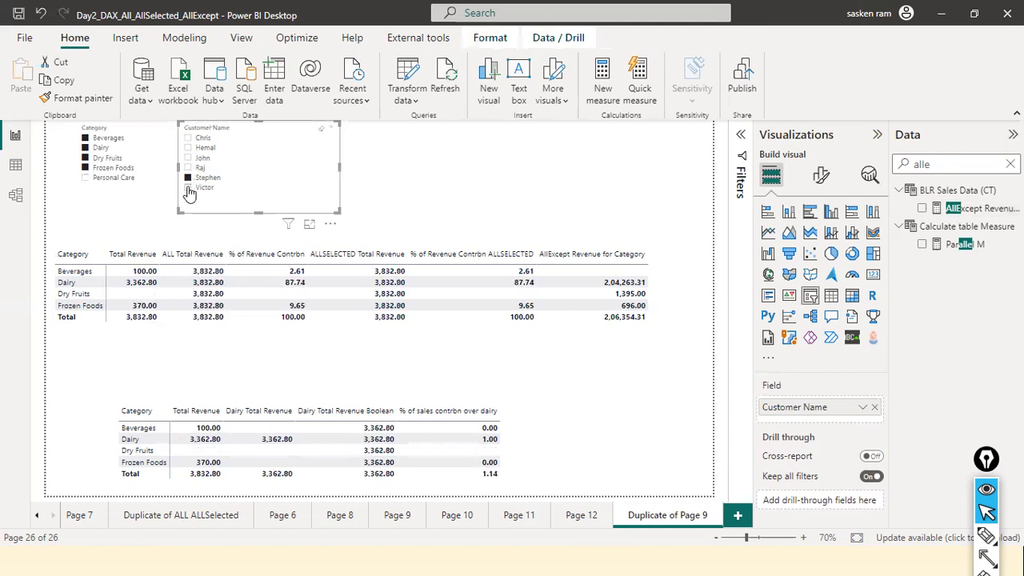
{"action": "left_click", "coordinate": [189, 187]}
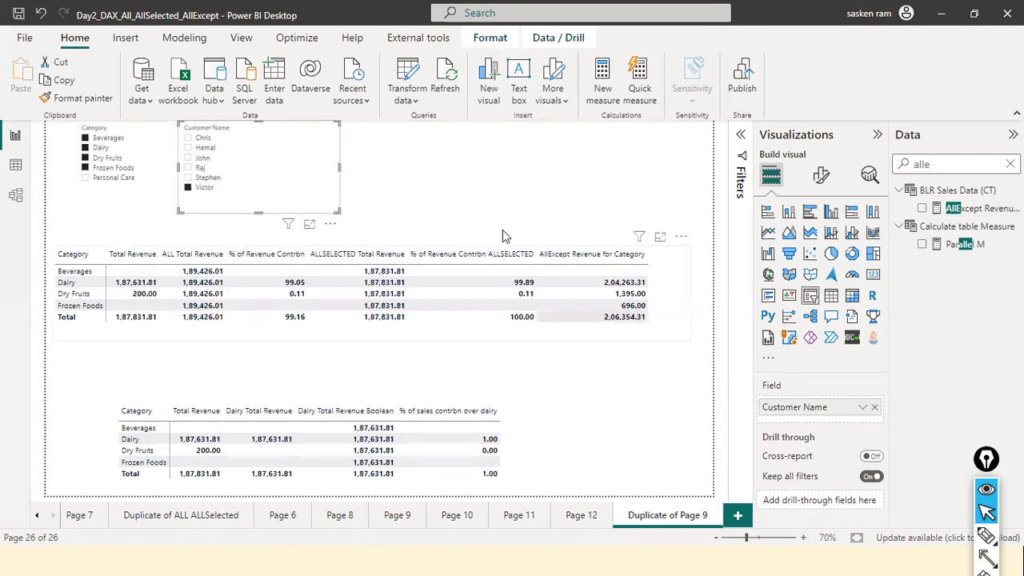
{"action": "left_click", "coordinate": [322, 134]}
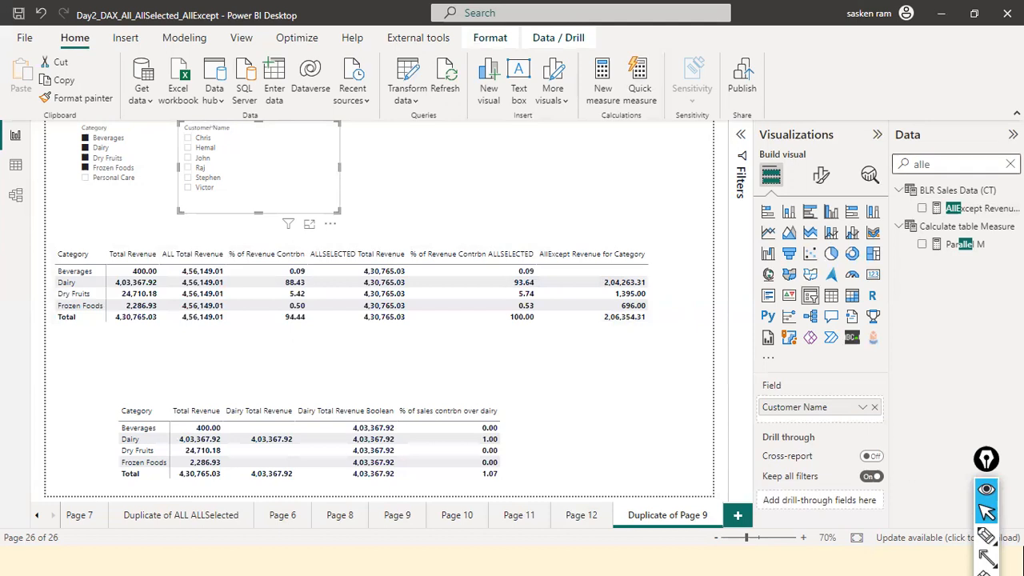
Step: Clear the field search, start an Excel workbook import, and browse to Local Disk (D:)
{"action": "left_click", "coordinate": [1009, 163]}
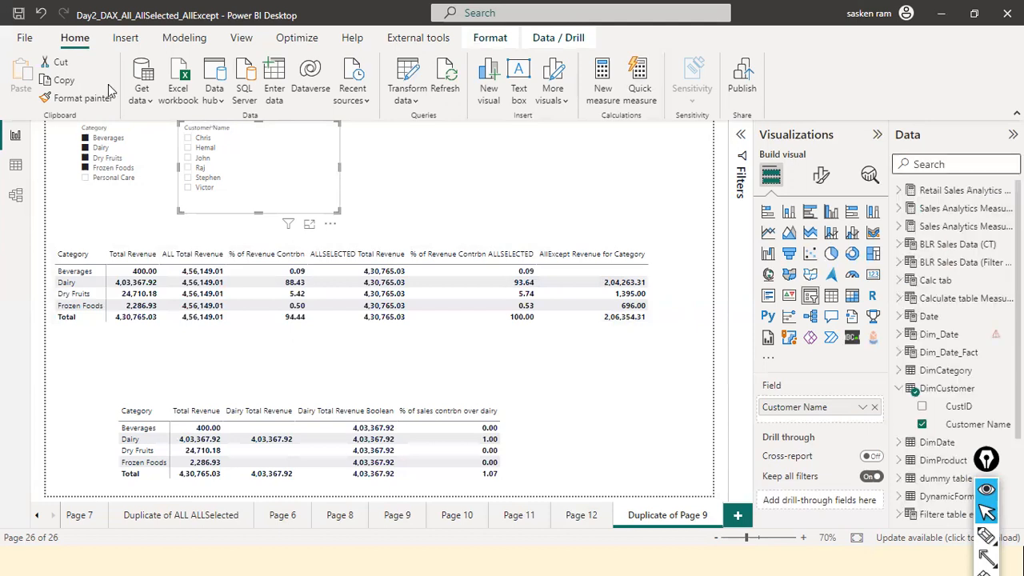
{"action": "left_click", "coordinate": [138, 102]}
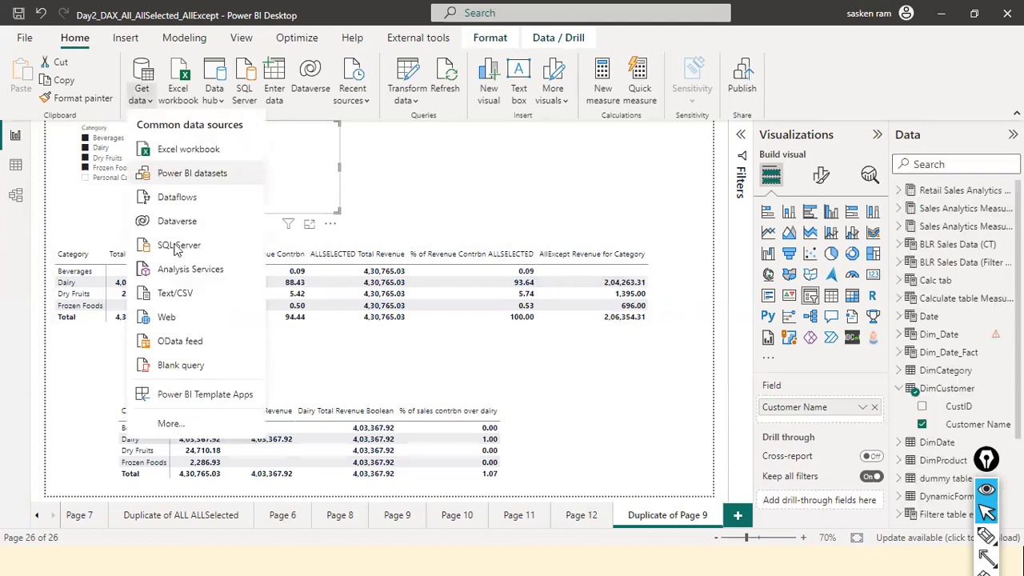
{"action": "left_click", "coordinate": [207, 152]}
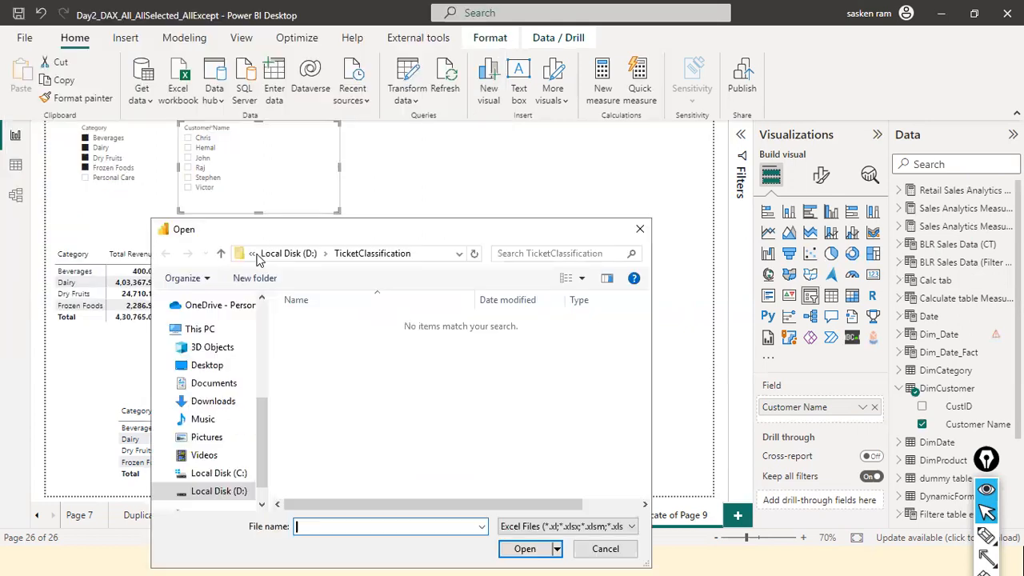
{"action": "left_click", "coordinate": [307, 225]}
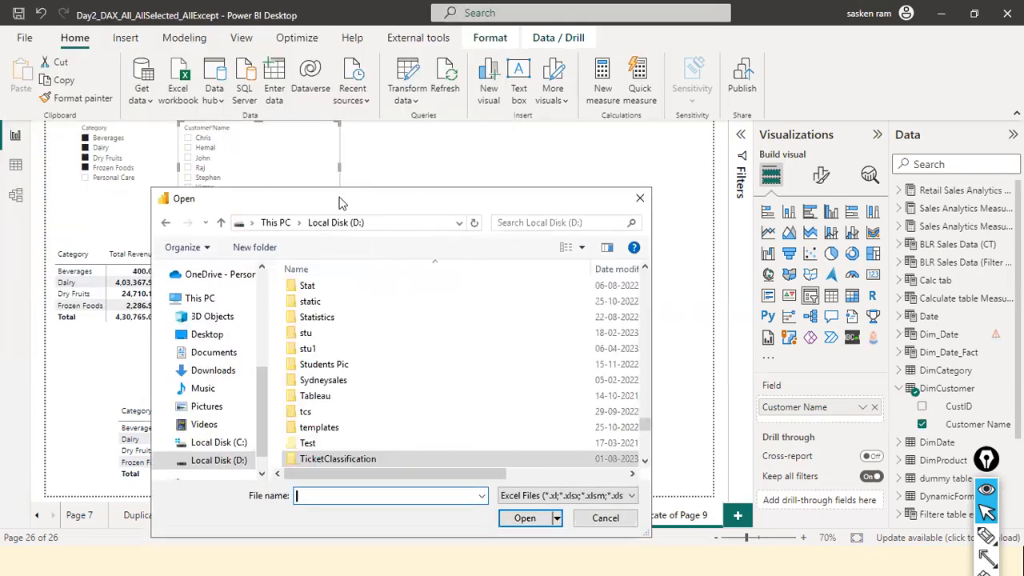
{"action": "scroll", "coordinate": [257, 230], "scroll_direction": "up", "scroll_amount": 20}
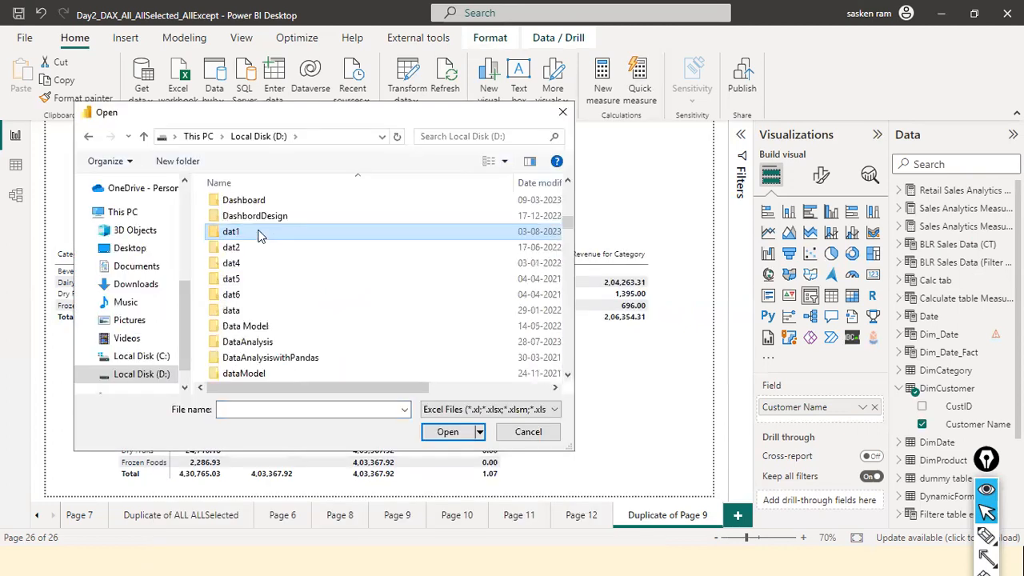
Step: Find DimLocation.xlsx in the dat1 folder and open it for import
{"action": "double_click", "coordinate": [254, 233]}
{"action": "left_click", "coordinate": [259, 254]}
{"action": "key", "text": "Down"}
{"action": "key", "text": "Down"}
{"action": "key", "text": "Down"}
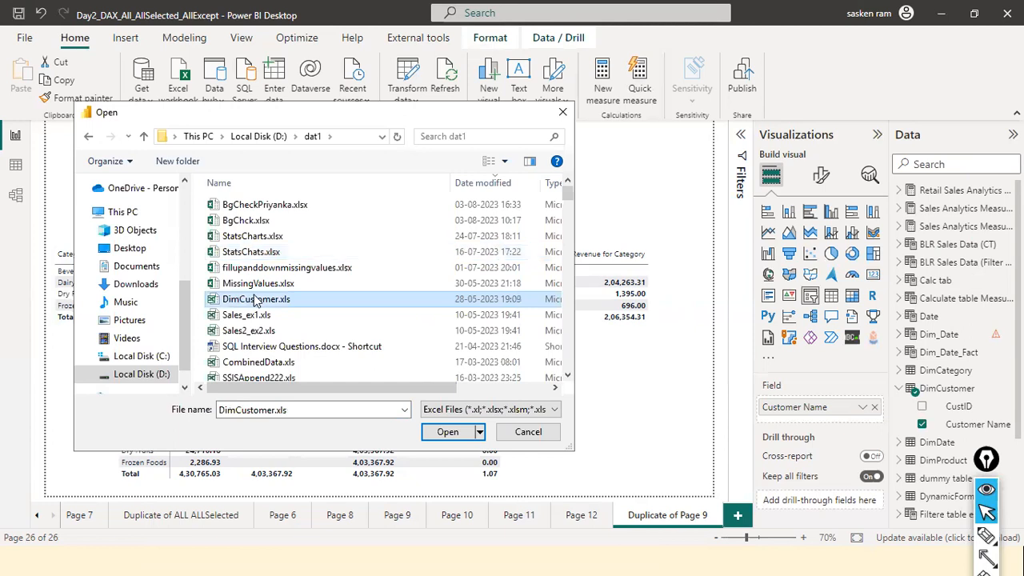
{"action": "key", "text": "d"}
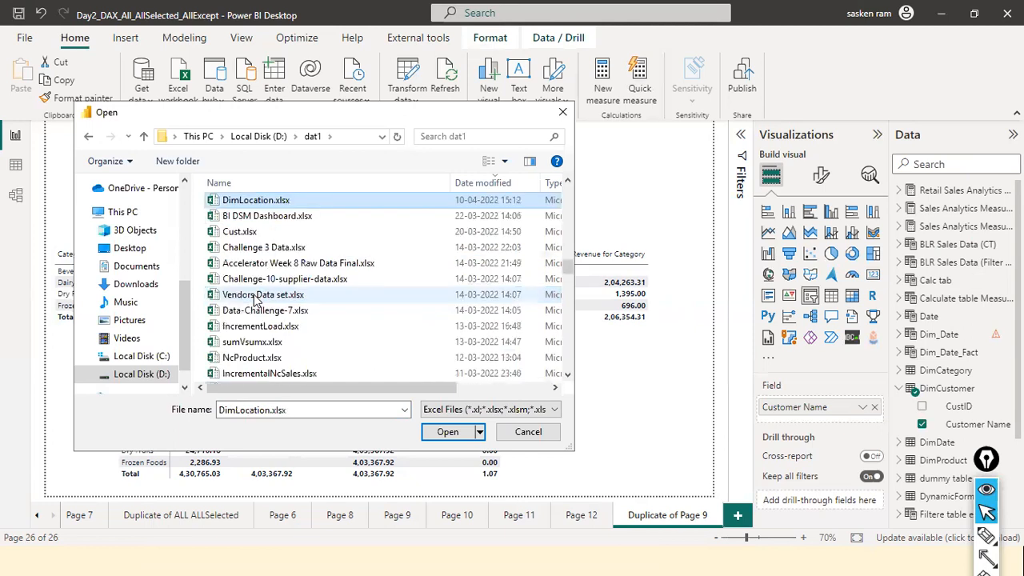
{"action": "left_click", "coordinate": [427, 432]}
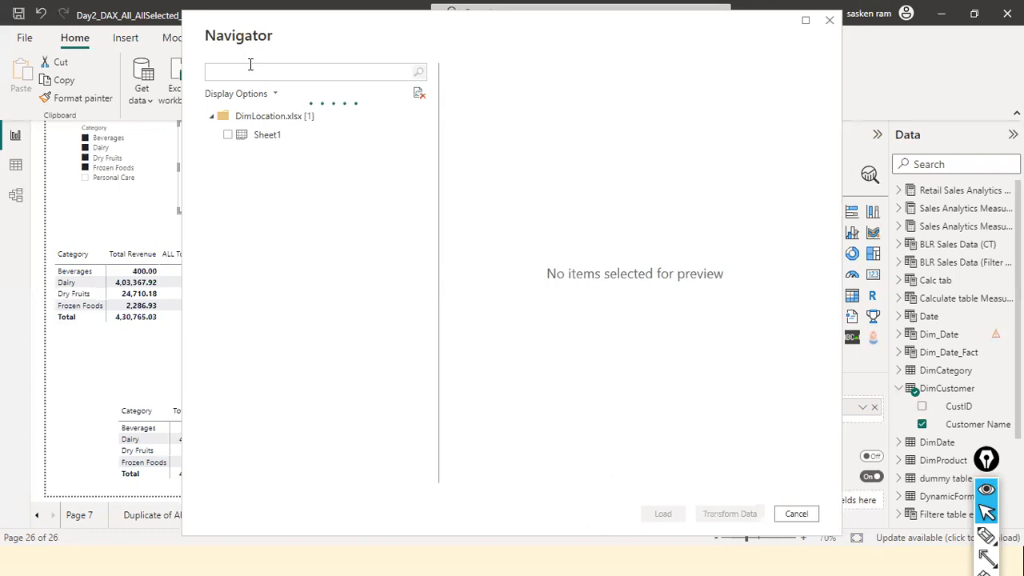
Step: Select Sheet1 of DimLocation.xlsx and bring it into the Power Query Editor for transformation
{"action": "left_click_drag", "start_coordinate": [251, 64], "coordinate": [337, 142]}
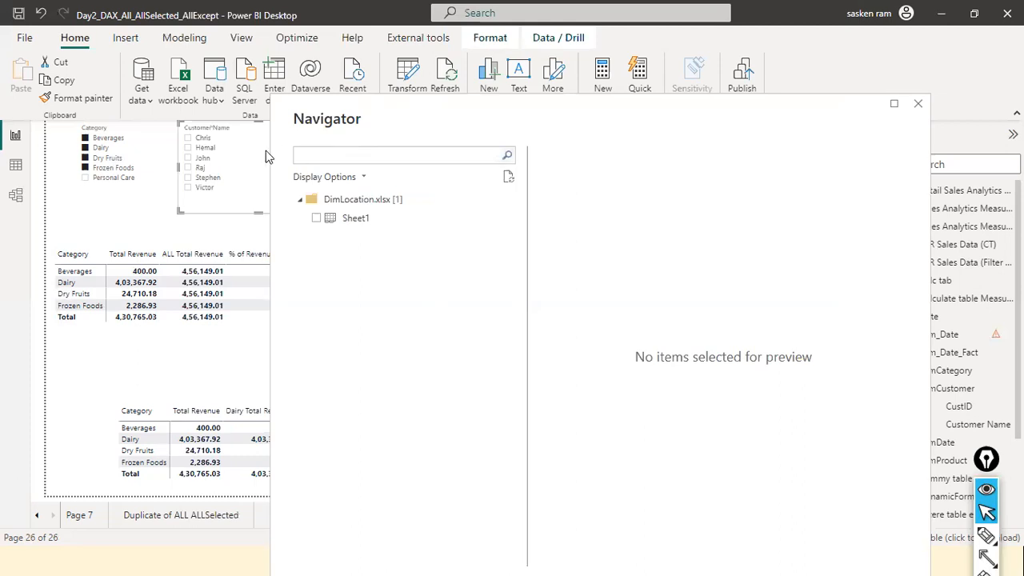
{"action": "left_click", "coordinate": [320, 155]}
{"action": "left_click", "coordinate": [319, 225]}
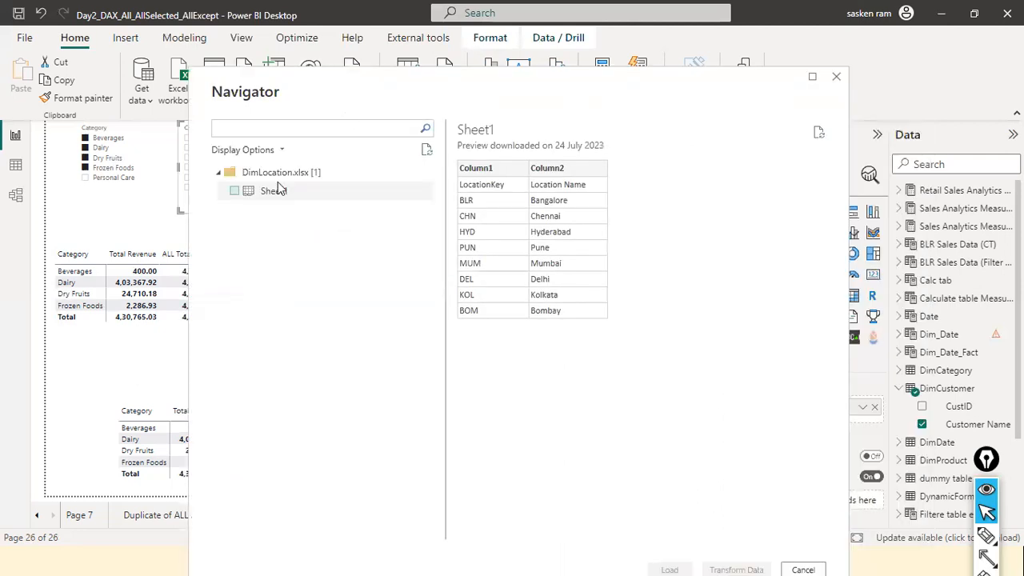
{"action": "left_click", "coordinate": [234, 192]}
{"action": "left_click", "coordinate": [672, 566]}
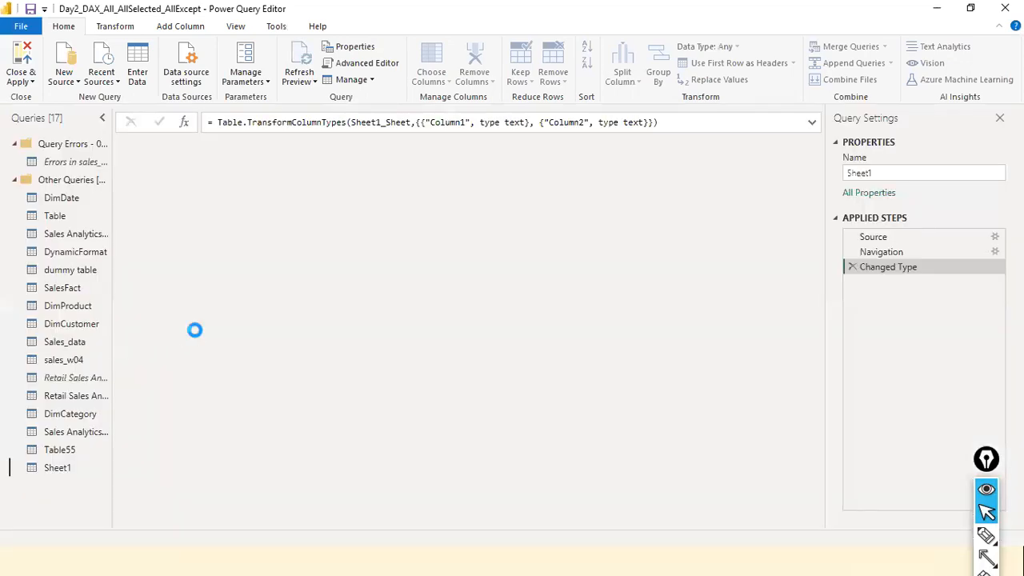
{"action": "key", "text": "alt+Tab"}
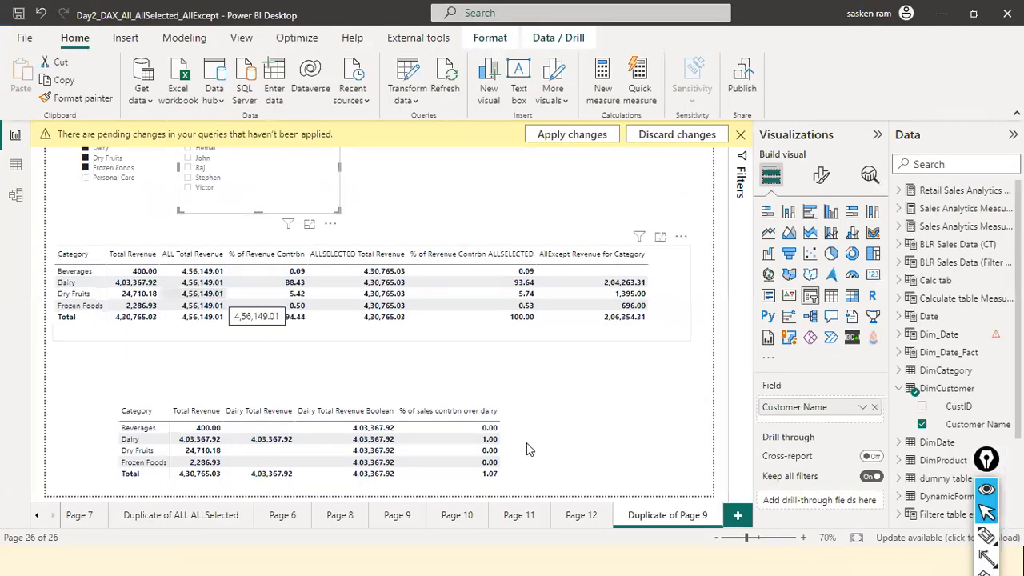
{"action": "key", "text": "alt+Tab"}
Step: Promote the first row of the Sheet1 query to column headers
{"action": "left_click", "coordinate": [334, 116]}
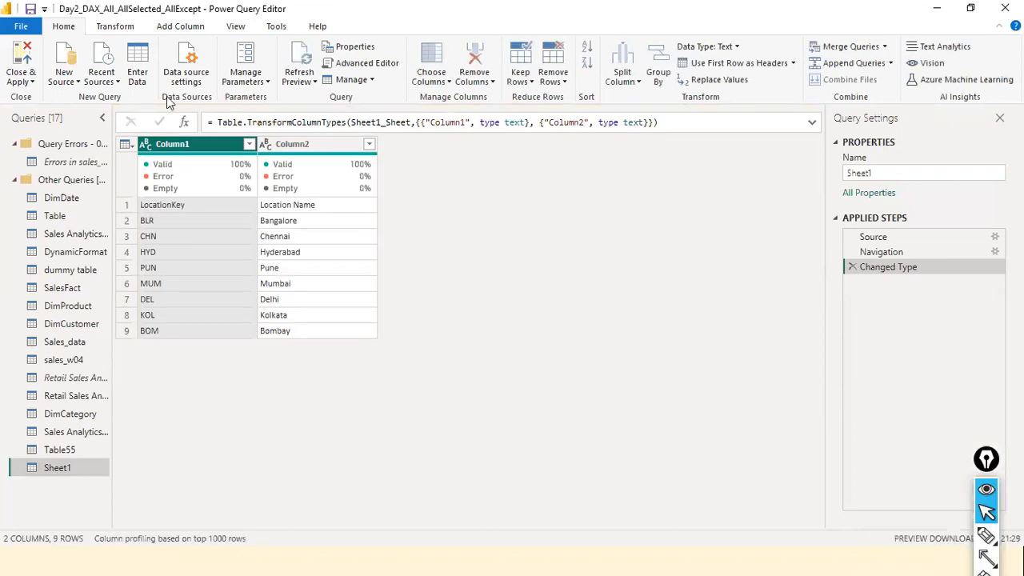
{"action": "key", "text": "alt+Tab"}
{"action": "left_click", "coordinate": [116, 26]}
{"action": "left_click", "coordinate": [85, 82]}
{"action": "left_click", "coordinate": [81, 103]}
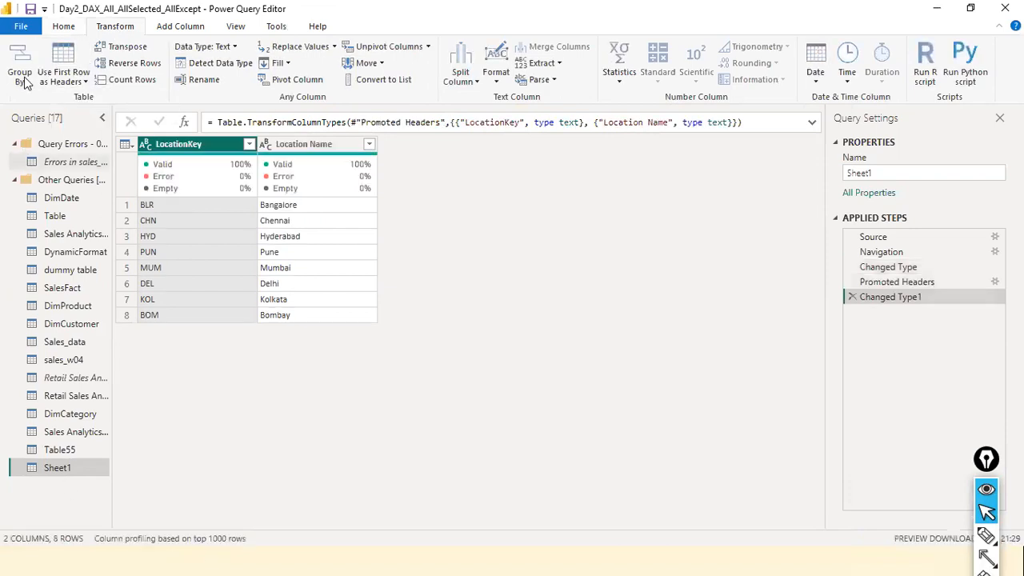
Step: Return to the report and apply the pending query changes to the model
{"action": "left_click", "coordinate": [23, 27]}
{"action": "key", "text": "Escape"}
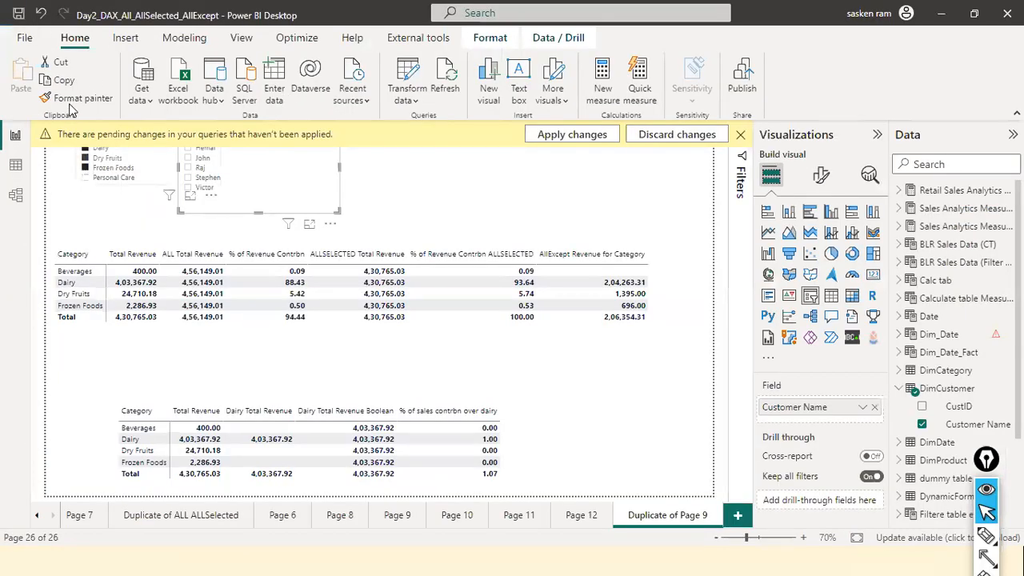
{"action": "left_click", "coordinate": [571, 136]}
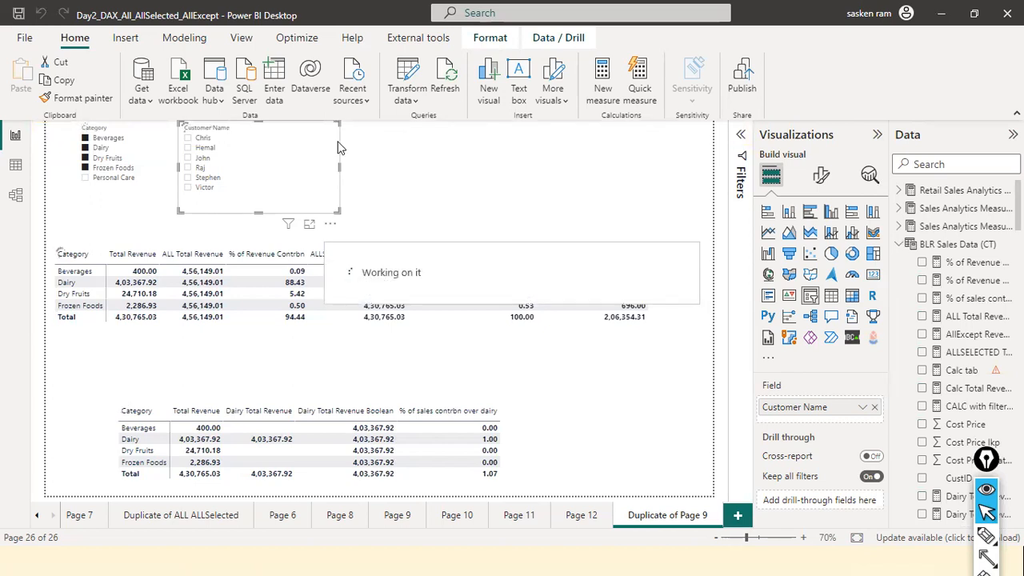
Step: Search the data fields for "allex" and open the AllExcept Revenue for Category formula
{"action": "left_click", "coordinate": [941, 164]}
{"action": "type", "text": "allex"}
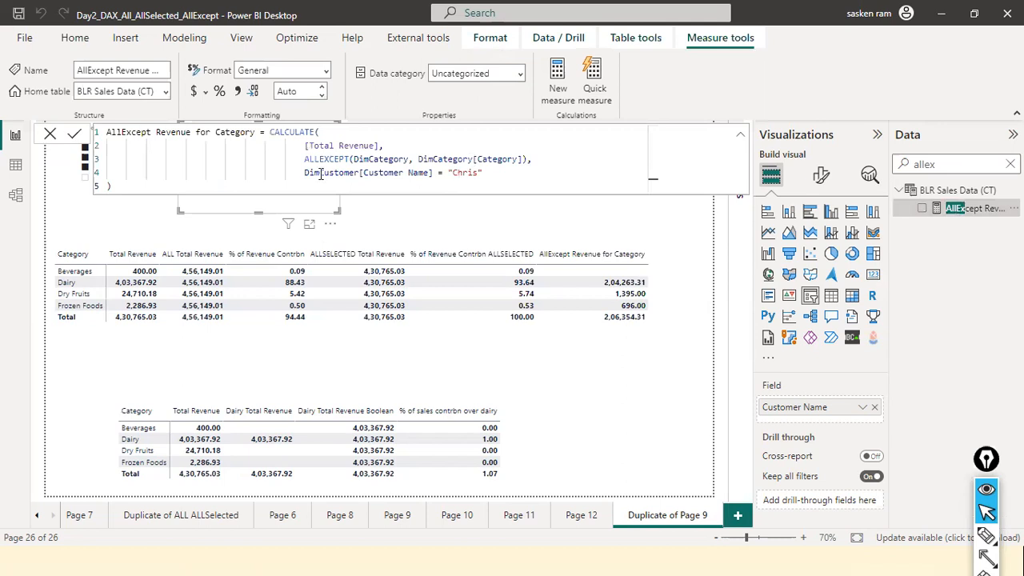
Step: Delete the DimCustomer[Customer Name] filter argument from the AllExcept Revenue for Category formula
{"action": "left_click_drag", "start_coordinate": [304, 172], "coordinate": [385, 173]}
{"action": "left_click_drag", "start_coordinate": [534, 160], "coordinate": [519, 178]}
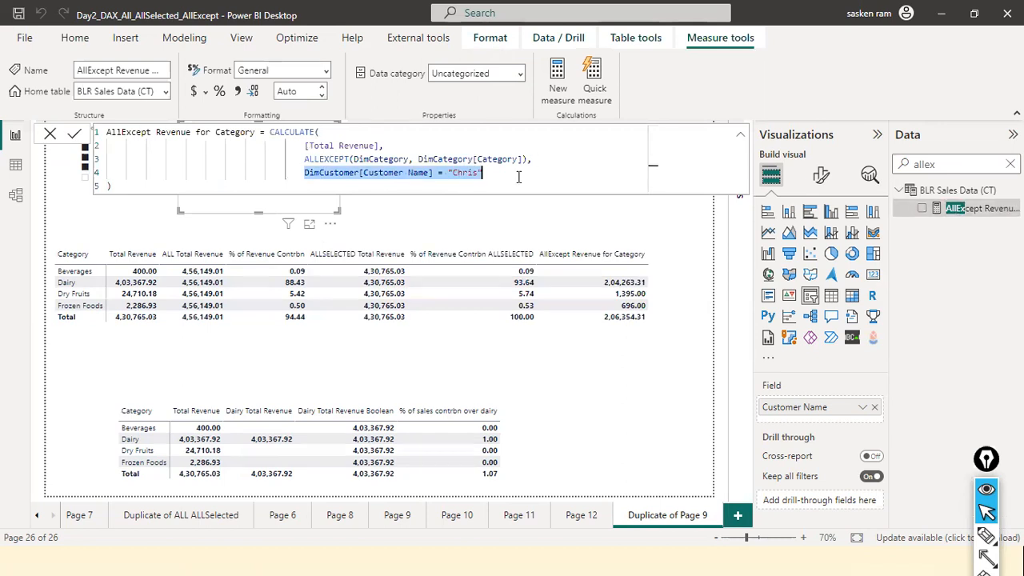
{"action": "key", "text": "BackSpace"}
Step: Replace both category arguments inside ALLEXCEPT with the DimCustomer table
{"action": "key", "text": "Up"}
{"action": "key", "text": "ctrl+Right"}
{"action": "key", "text": "Right"}
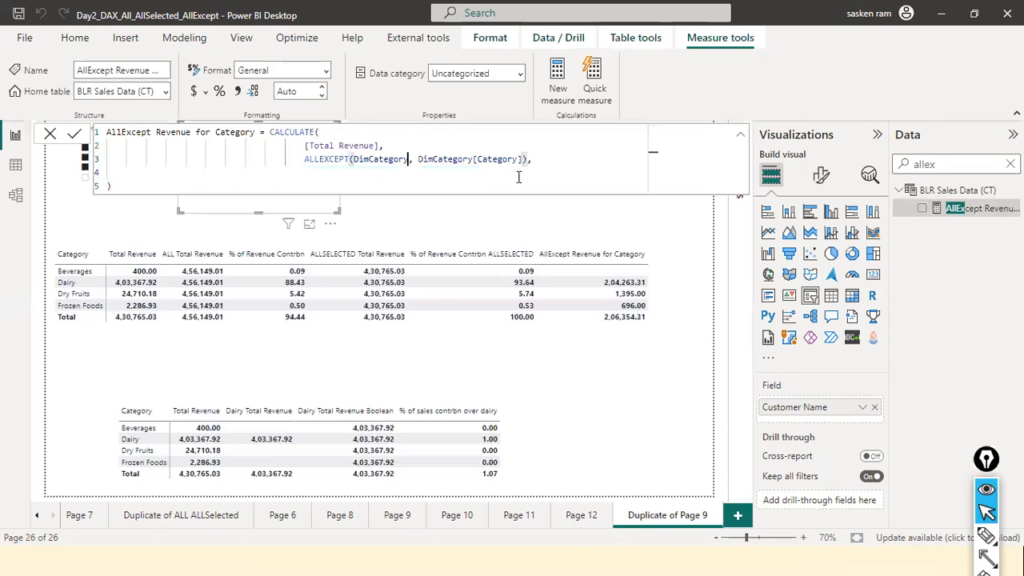
{"action": "key", "text": "ctrl+shift+Right"}
{"action": "key", "text": "ctrl+shift+Right"}
{"action": "key", "text": "ctrl+shift+Right"}
{"action": "key", "text": "ctrl+shift+Right"}
{"action": "key", "text": "ctrl+shift+Right"}
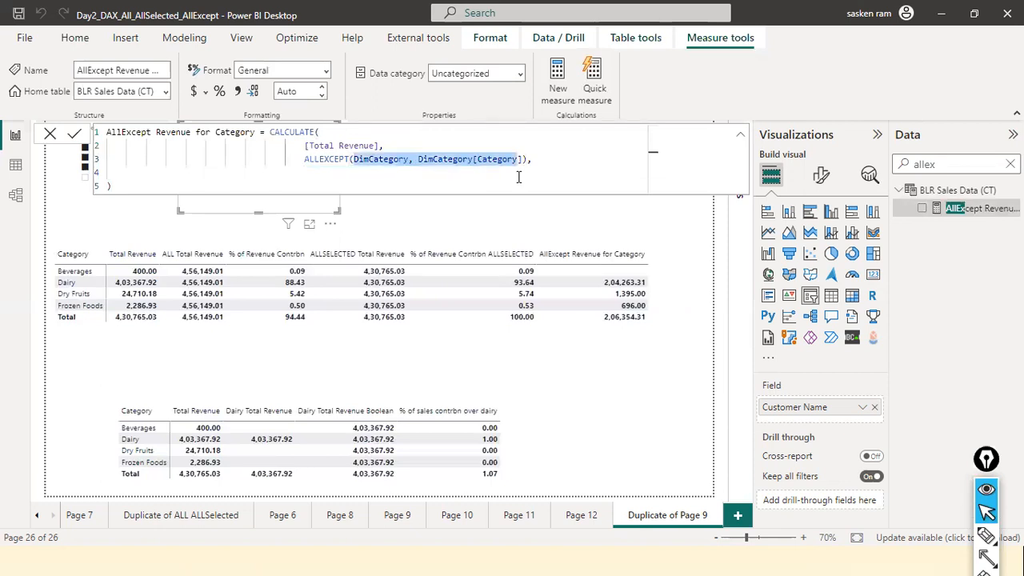
{"action": "key", "text": "shift+Right"}
{"action": "type", "text": "di"}
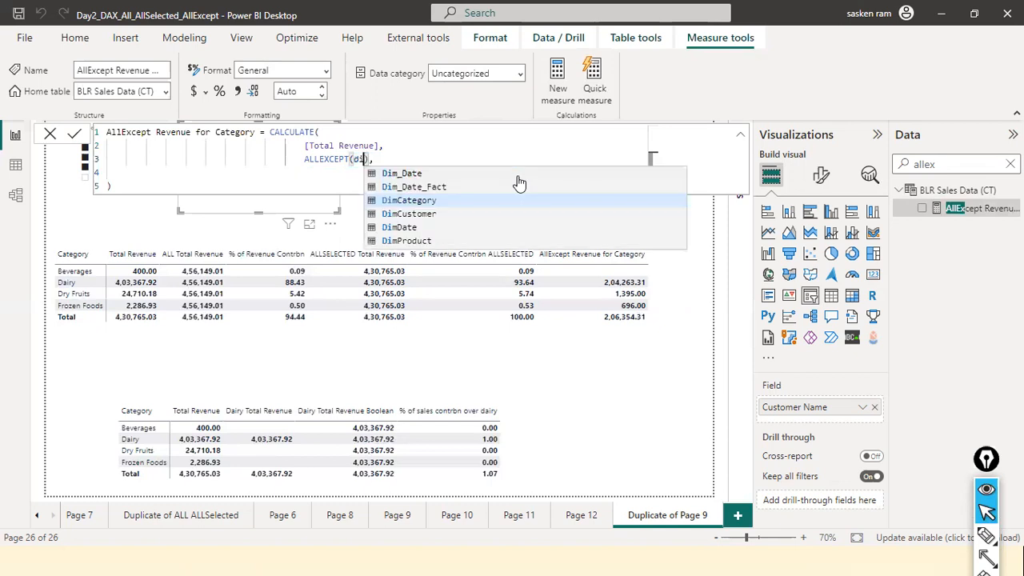
{"action": "type", "text": "m"}
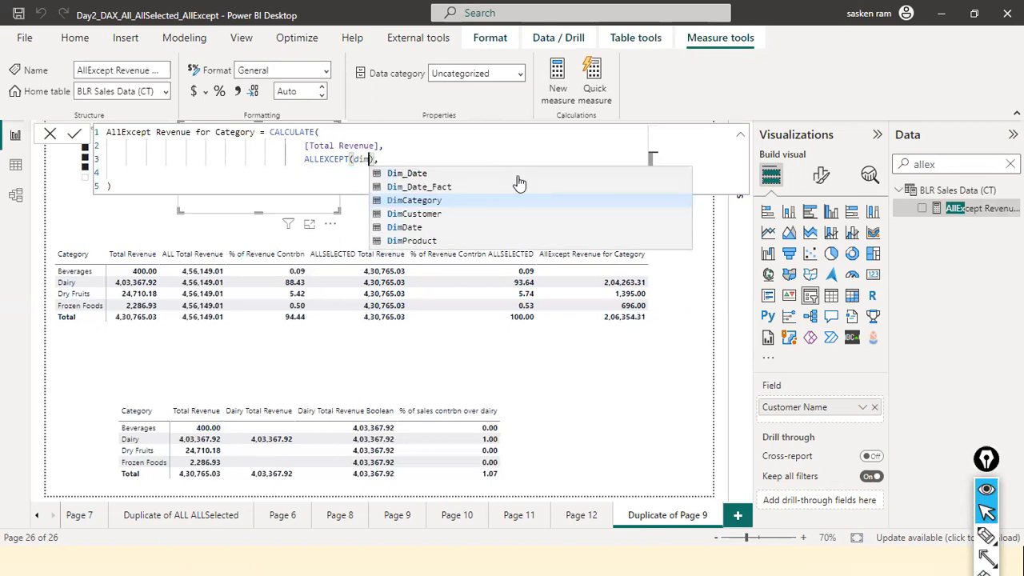
{"action": "type", "text": "c"}
{"action": "left_click", "coordinate": [518, 184]}
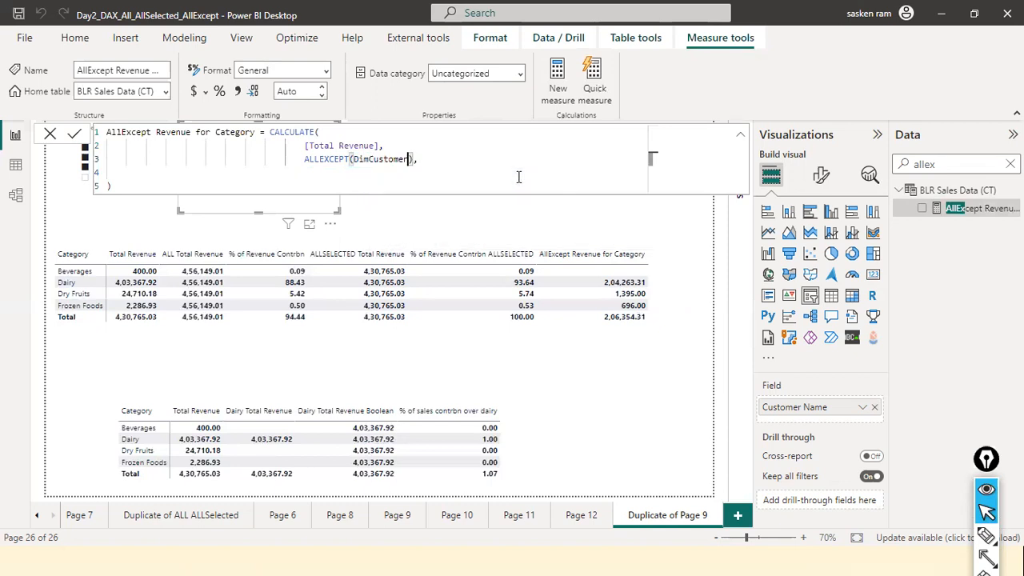
Step: Add DimCustomer[Customer Name] as the ALLEXCEPT column argument and try to commit the measure
{"action": "type", "text": ", "}
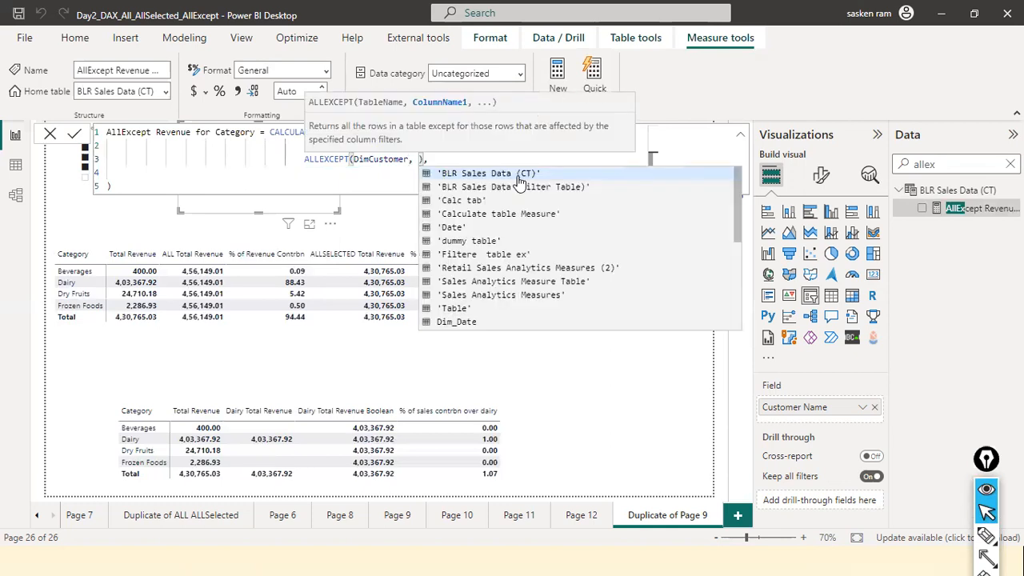
{"action": "type", "text": "dimcu"}
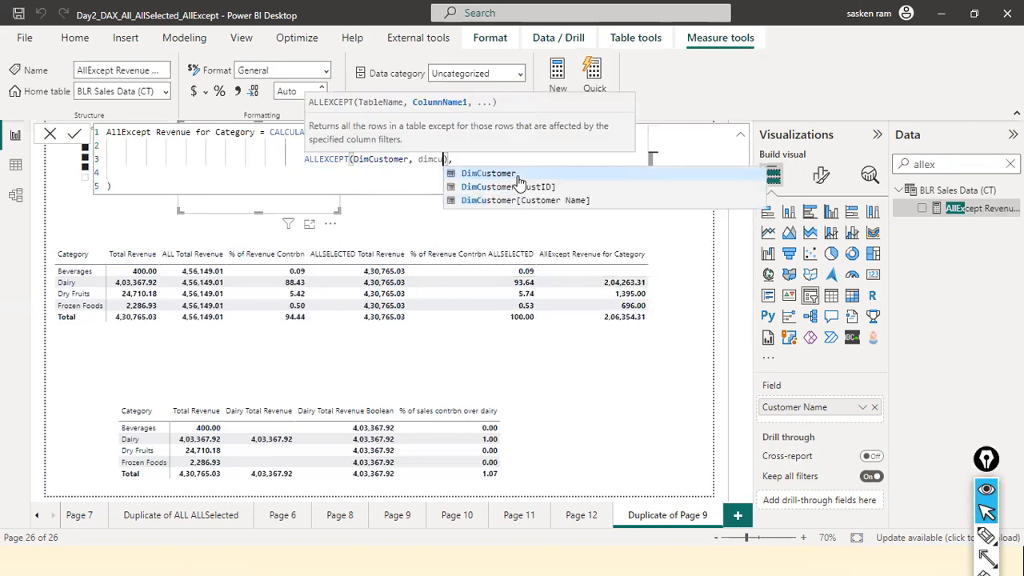
{"action": "key", "text": "Down"}
{"action": "key", "text": "Down"}
{"action": "key", "text": "Tab"}
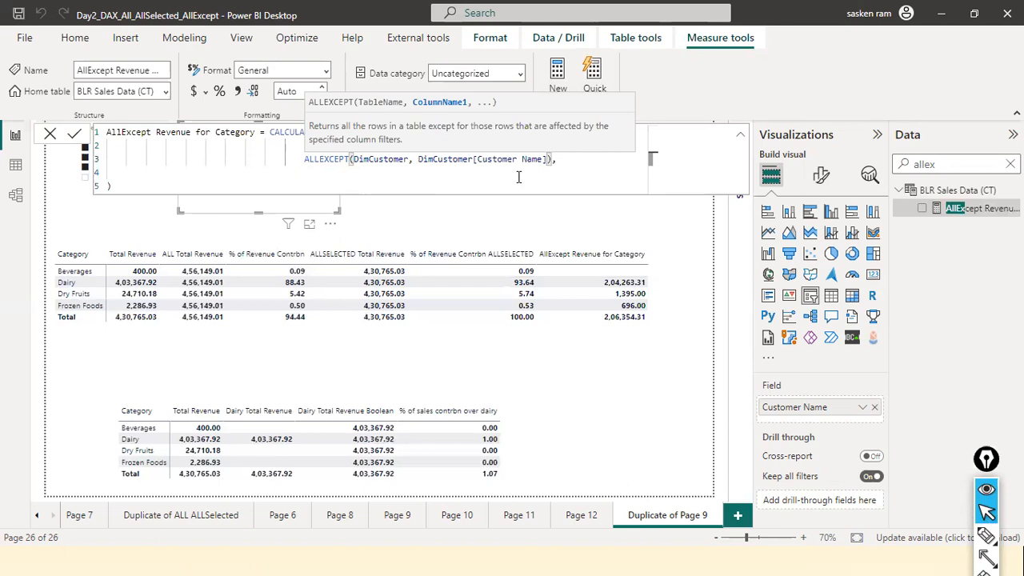
{"action": "key", "text": "Down"}
{"action": "key", "text": "Down"}
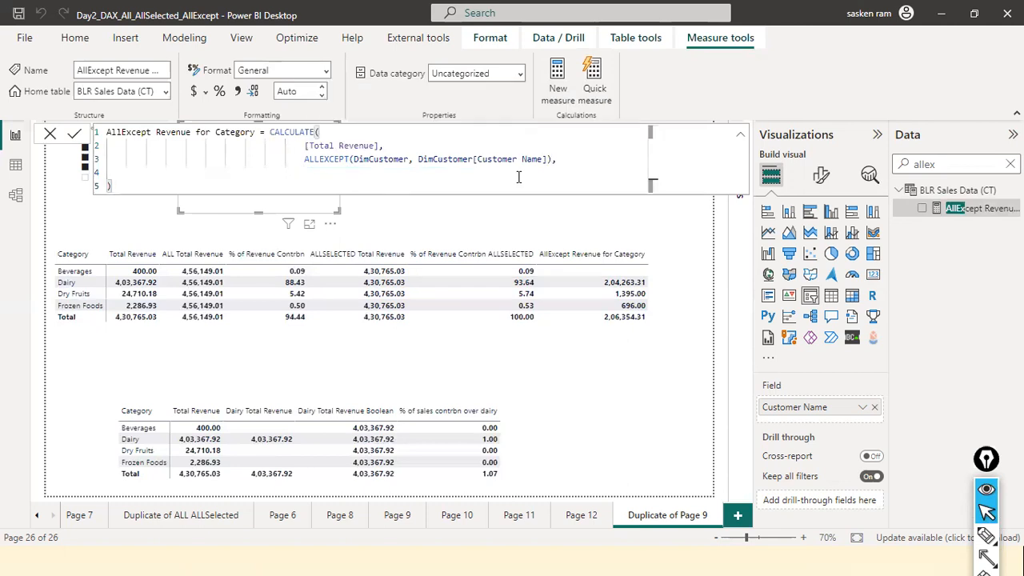
{"action": "key", "text": "Return"}
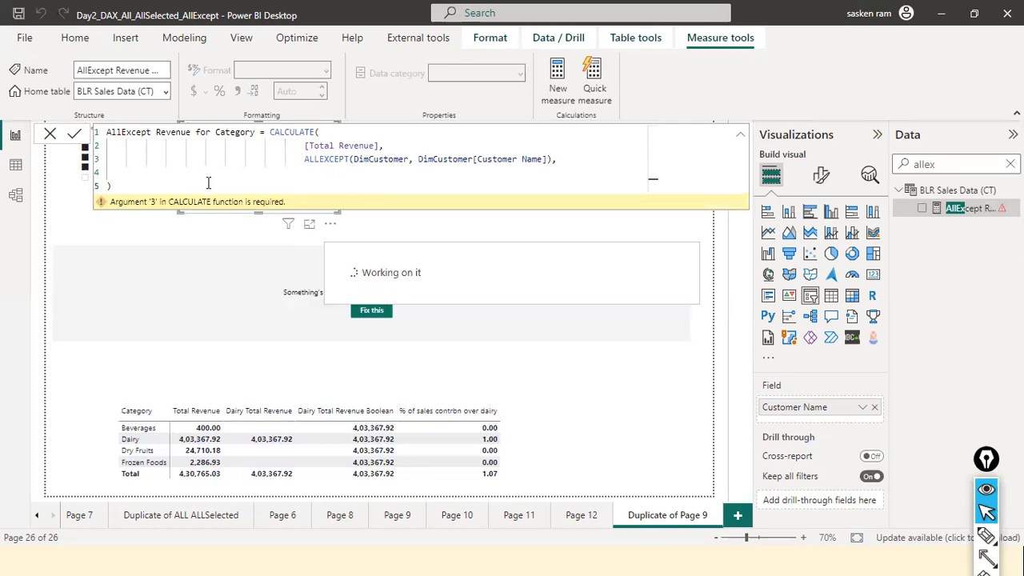
Step: Undo the formula edits back to the DimCategory arguments and the customer name filter
{"action": "left_click", "coordinate": [437, 186]}
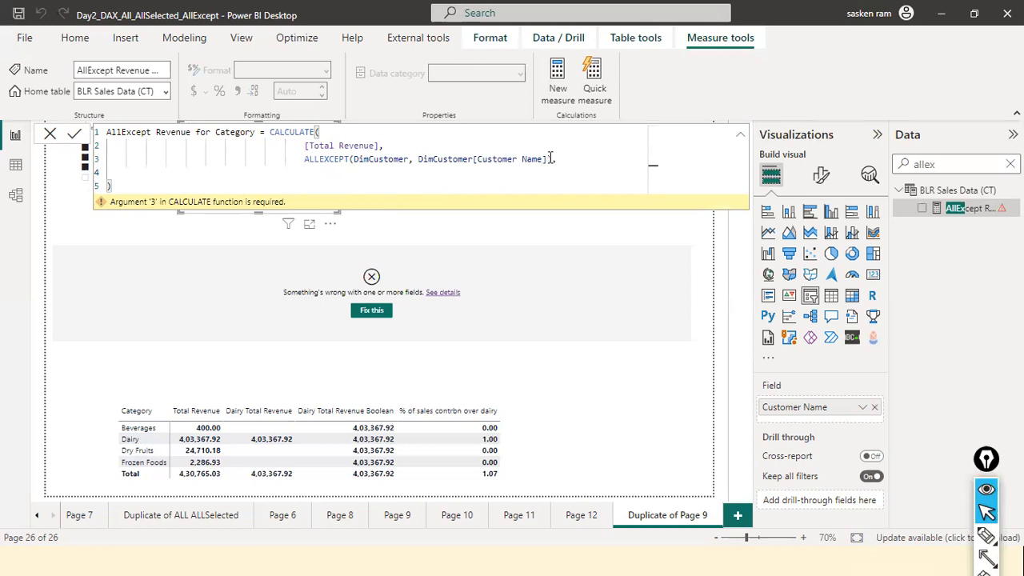
{"action": "key", "text": "ctrl+z"}
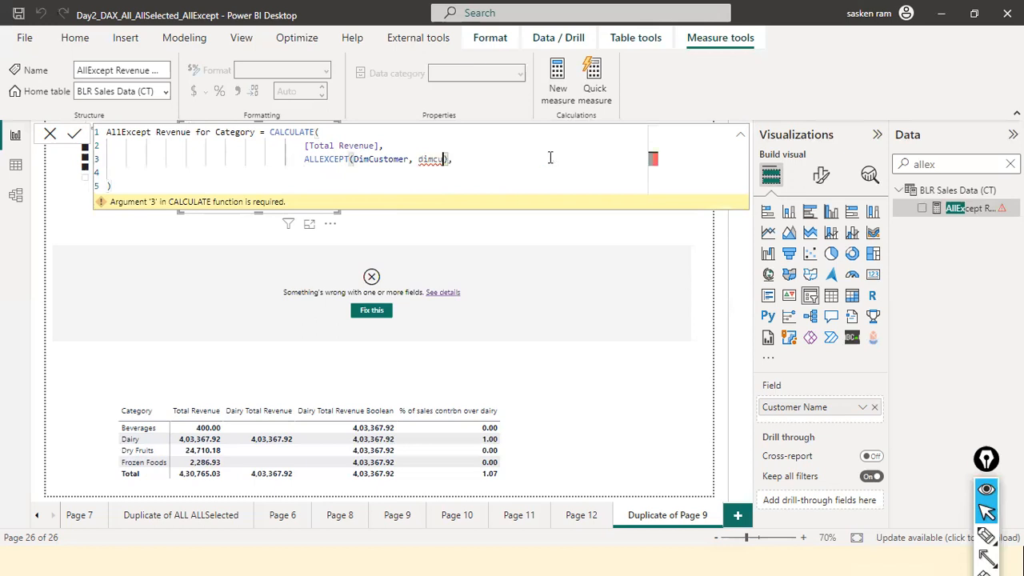
{"action": "key", "text": "ctrl+z"}
{"action": "key", "text": "ctrl+z"}
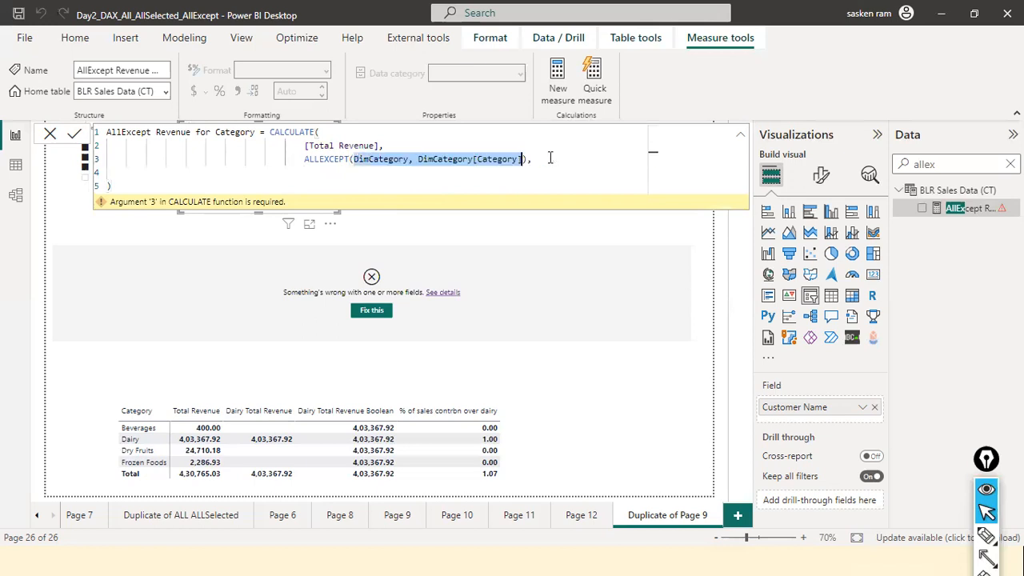
{"action": "key", "text": "ctrl+z"}
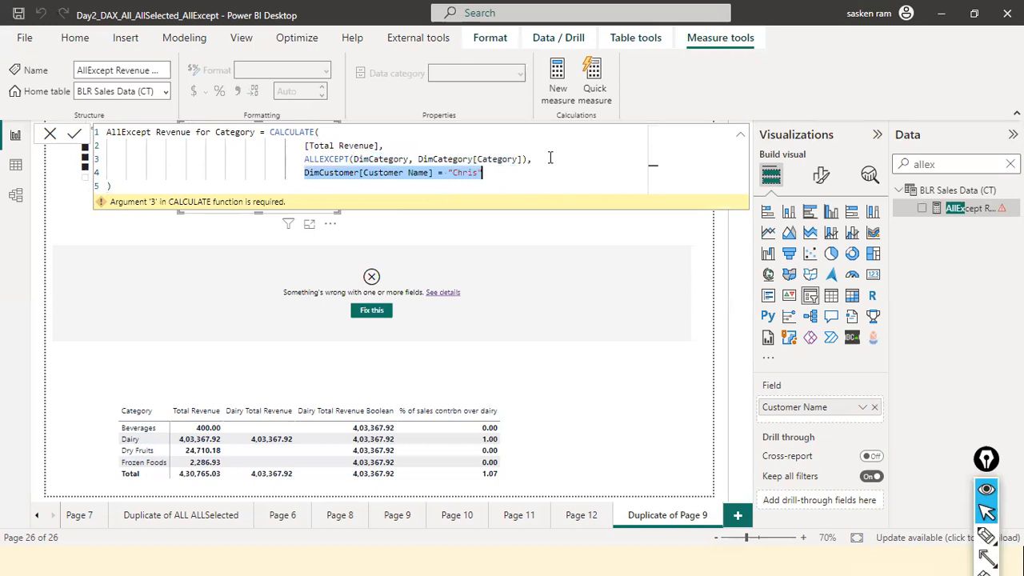
Step: Review the DimCategory table argument of ALLEXCEPT in the restored formula
{"action": "left_click", "coordinate": [443, 185]}
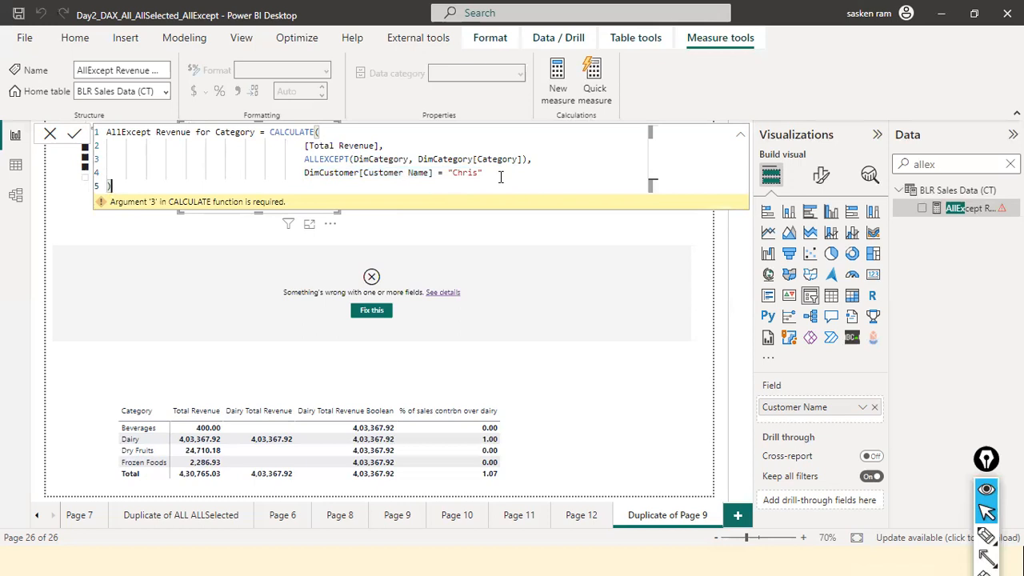
{"action": "double_click", "coordinate": [367, 158]}
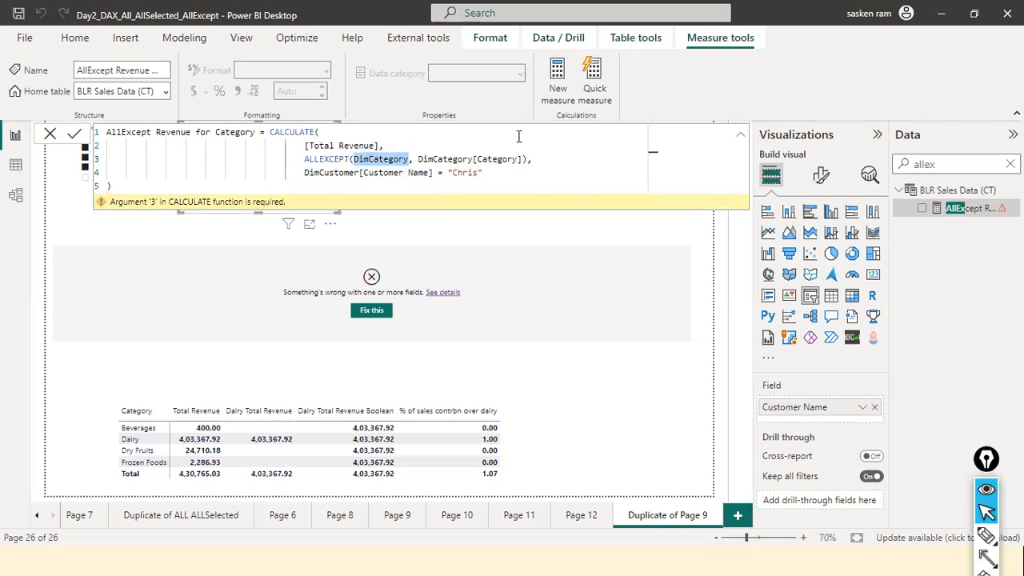
{"action": "left_click", "coordinate": [656, 150]}
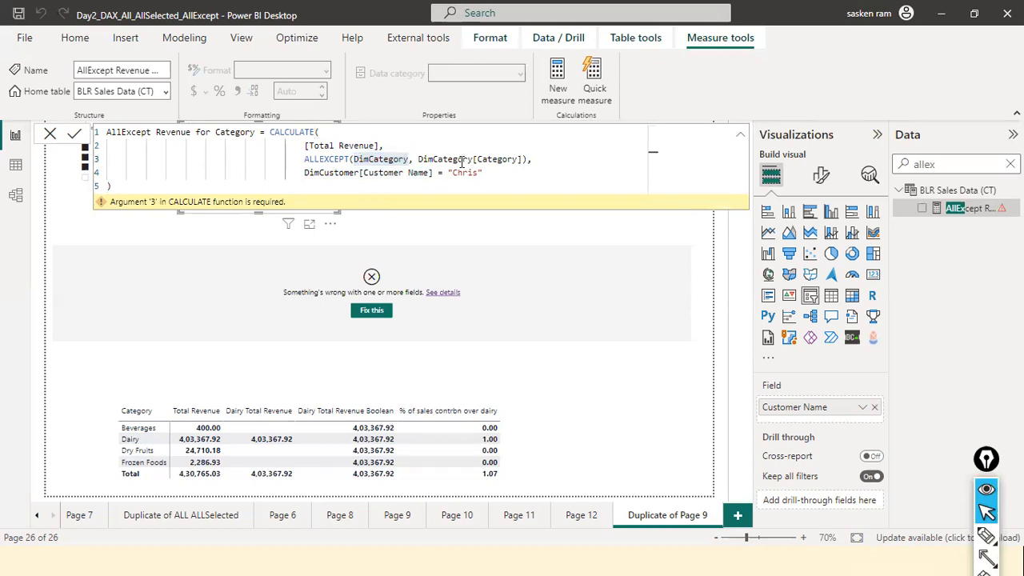
Step: Remove the customer name filter and the comma before it from the AllExcept Revenue for Category formula
{"action": "left_click", "coordinate": [404, 172]}
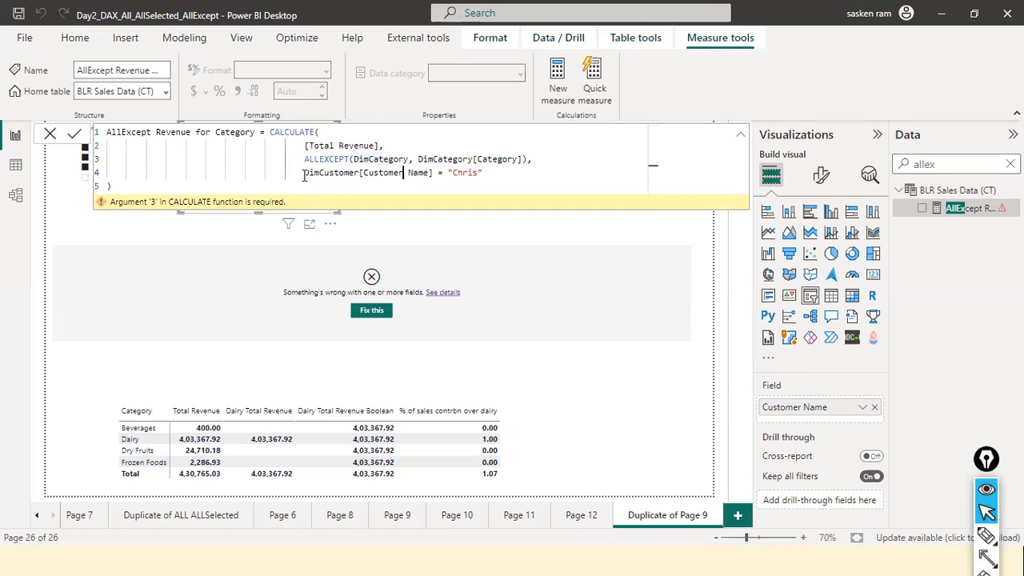
{"action": "left_click_drag", "start_coordinate": [443, 173], "coordinate": [490, 172]}
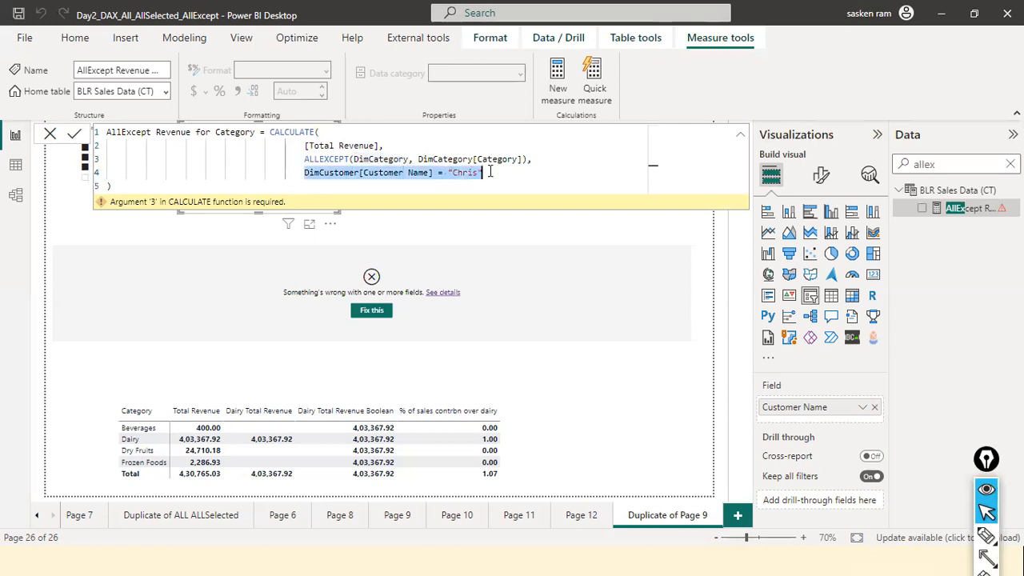
{"action": "key", "text": "Delete"}
{"action": "key", "text": "Delete"}
{"action": "left_click", "coordinate": [540, 163]}
{"action": "key", "text": "BackSpace"}
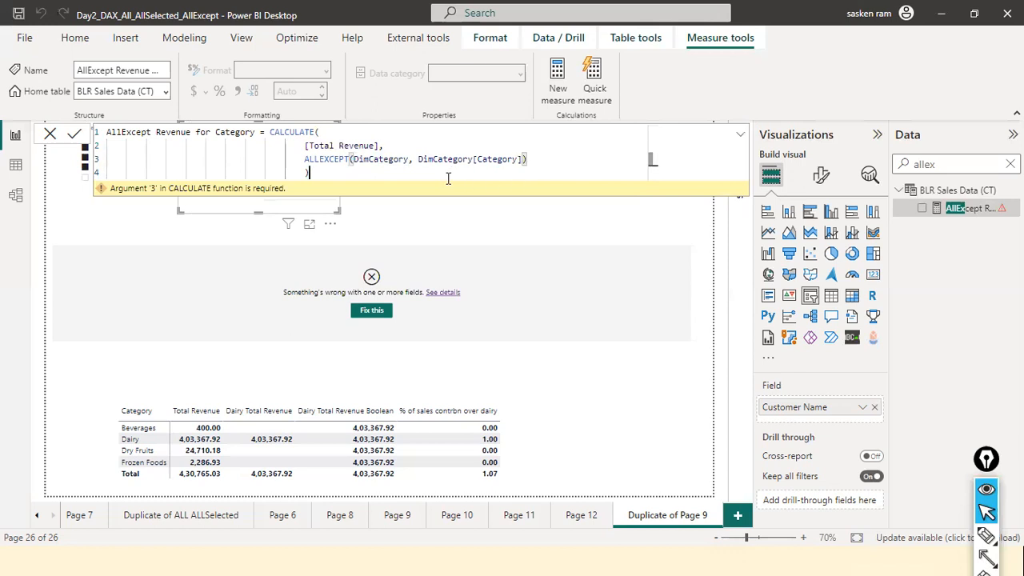
Step: Replace the DimCategory table argument of ALLEXCEPT with DimCustomer
{"action": "double_click", "coordinate": [392, 159]}
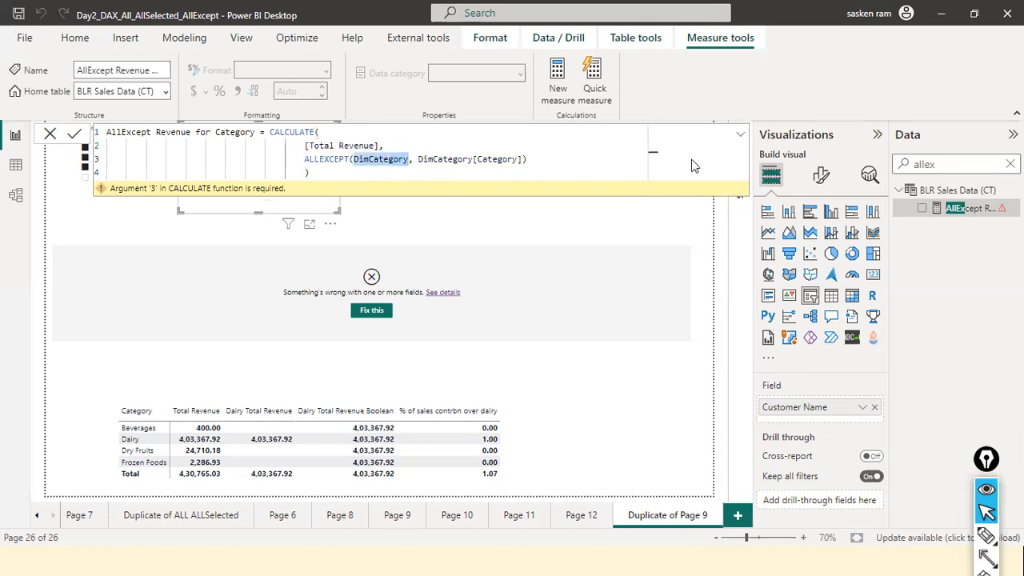
{"action": "type", "text": "dimcu"}
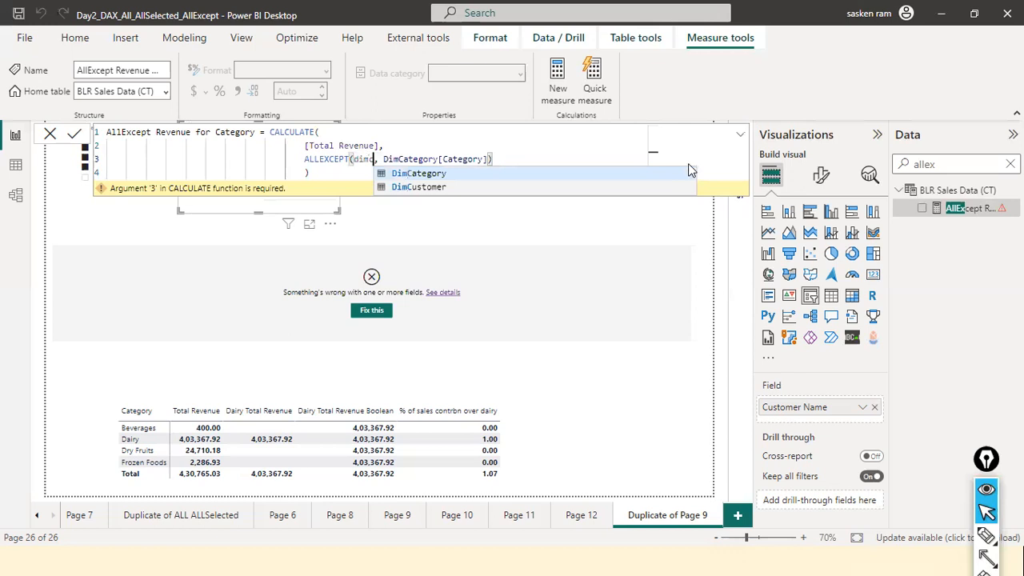
{"action": "key", "text": "Tab"}
Step: Replace the ALLEXCEPT column argument with DimCustomer[Customer Name] and commit the measure
{"action": "key", "text": "ctrl+Right"}
{"action": "key", "text": "ctrl+Right"}
{"action": "key", "text": "Left"}
{"action": "key", "text": "ctrl+Left"}
{"action": "key", "text": "ctrl+shift+Right"}
{"action": "key", "text": "ctrl+shift+Right"}
{"action": "key", "text": "shift+Right"}
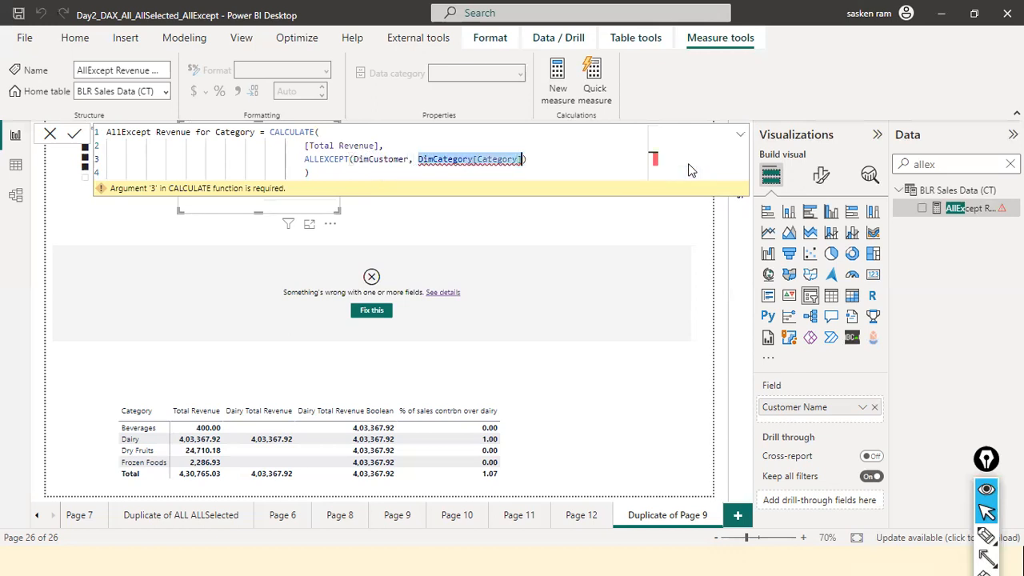
{"action": "type", "text": "dimcus"}
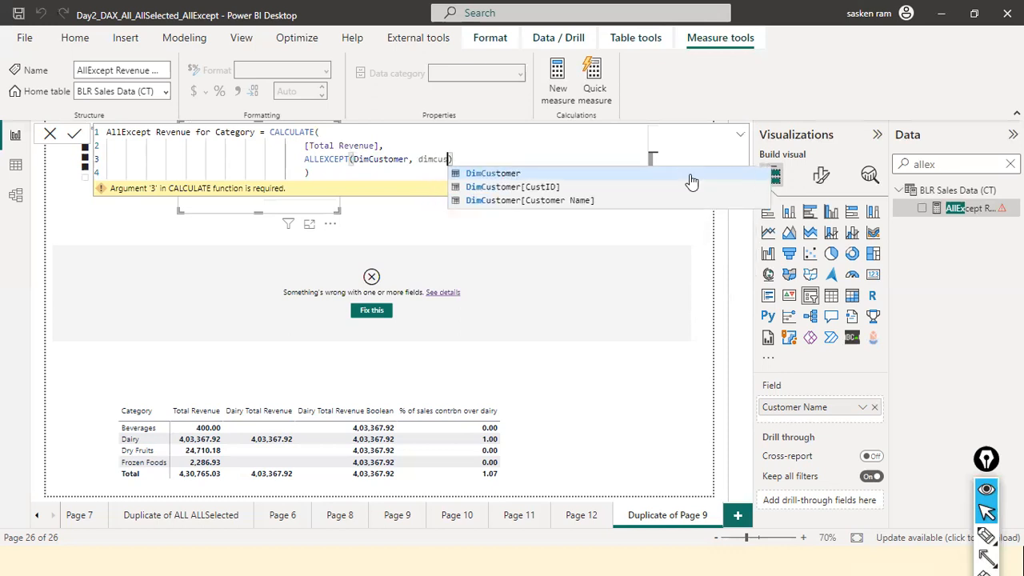
{"action": "key", "text": "Down"}
{"action": "key", "text": "Tab"}
{"action": "key", "text": "Down"}
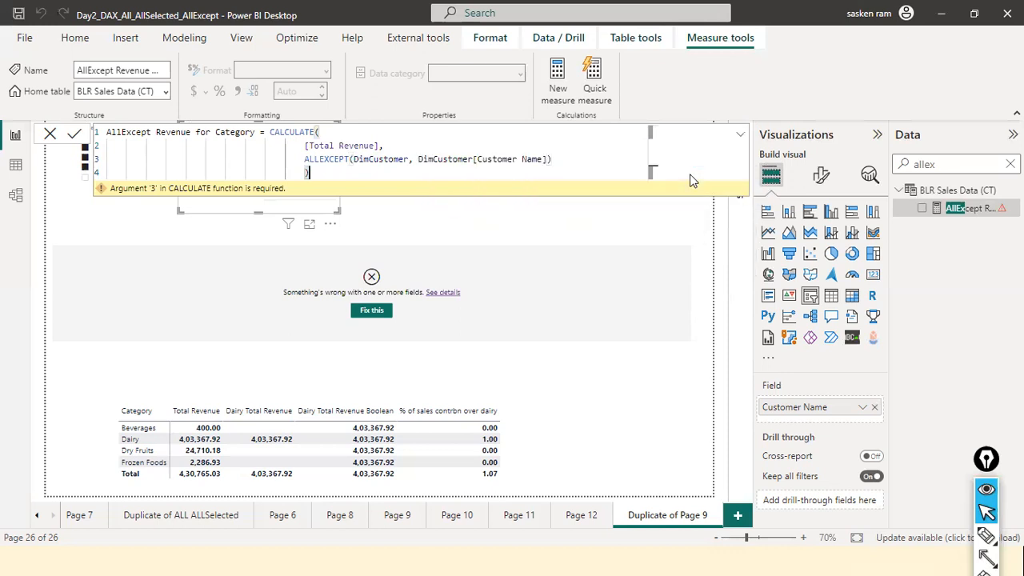
{"action": "key", "text": "Return"}
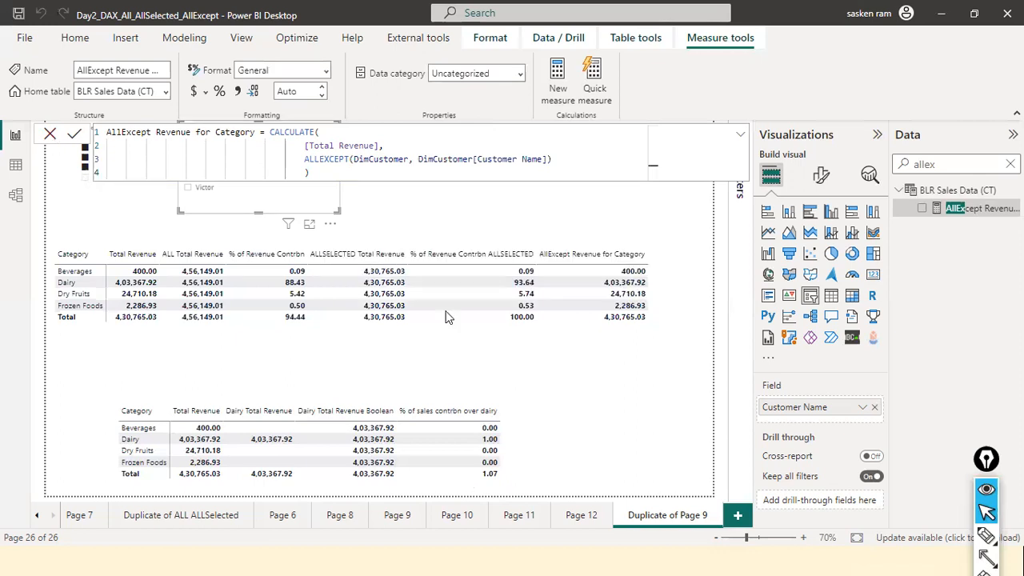
Step: Close the formula editor and move the Category slicer slightly away from the Customer Name slicer
{"action": "left_click", "coordinate": [50, 136]}
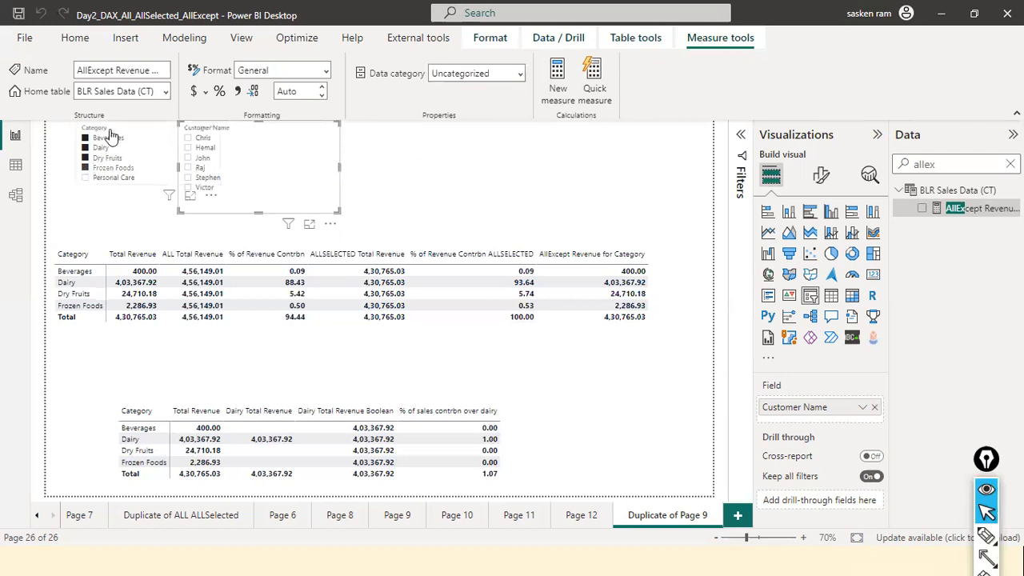
{"action": "left_click_drag", "start_coordinate": [127, 145], "coordinate": [198, 170]}
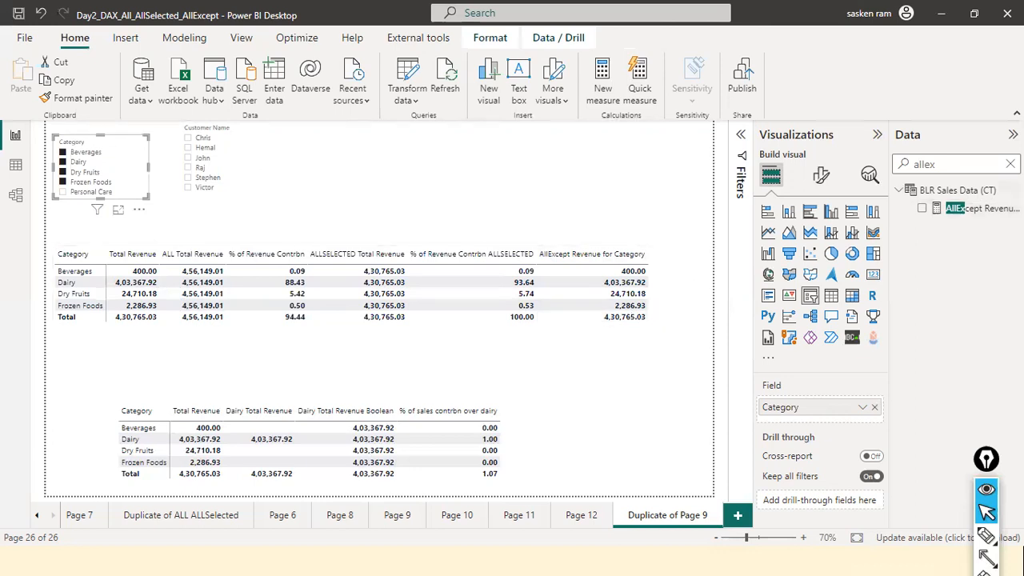
Step: Review the AllExcept Revenue for Category formula, close it and clear the field search
{"action": "left_click", "coordinate": [964, 214]}
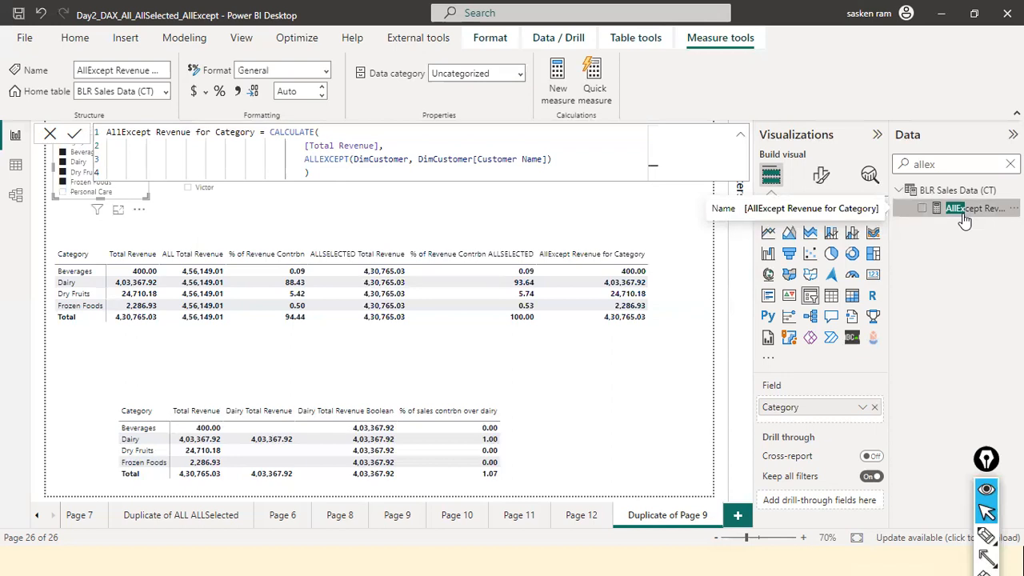
{"action": "left_click", "coordinate": [50, 133]}
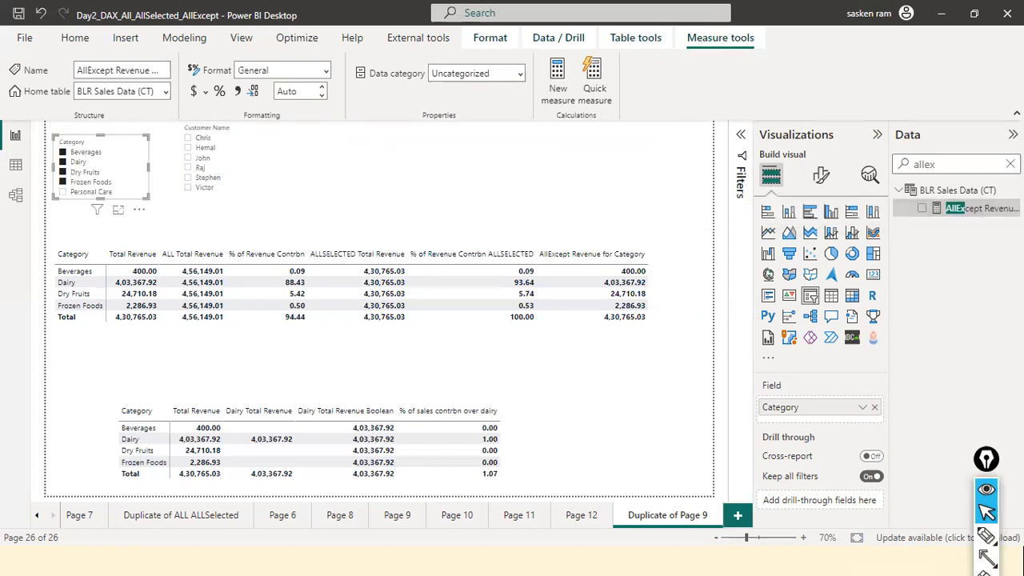
{"action": "left_click", "coordinate": [1010, 164]}
{"action": "left_click", "coordinate": [967, 339]}
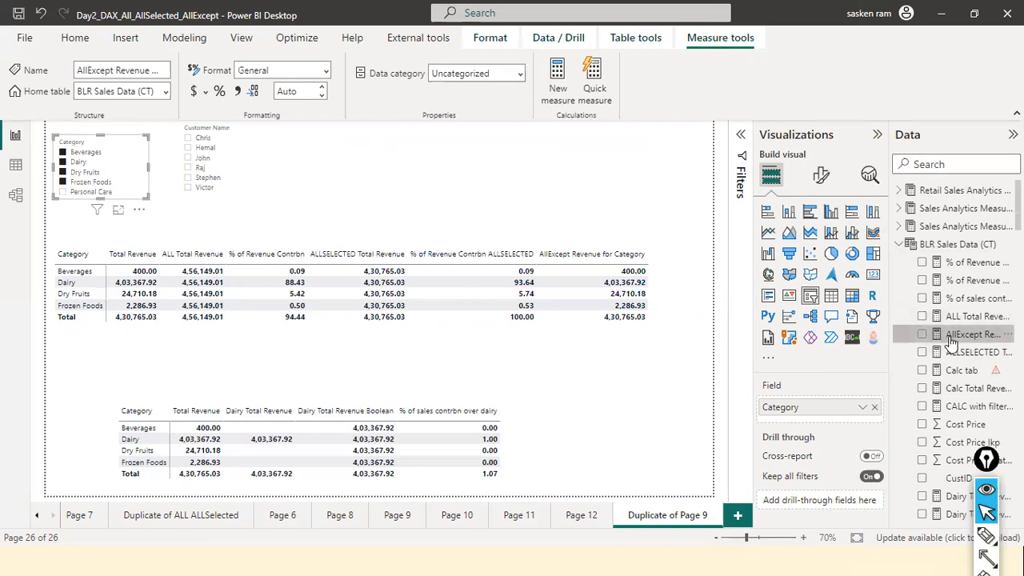
Step: Compare the ALLEXCEPT revenue for several customers by filtering the Customer Name slicer, ending with only the first listed customer selected
{"action": "left_click", "coordinate": [189, 158]}
{"action": "left_click", "coordinate": [190, 159], "text": "ctrl"}
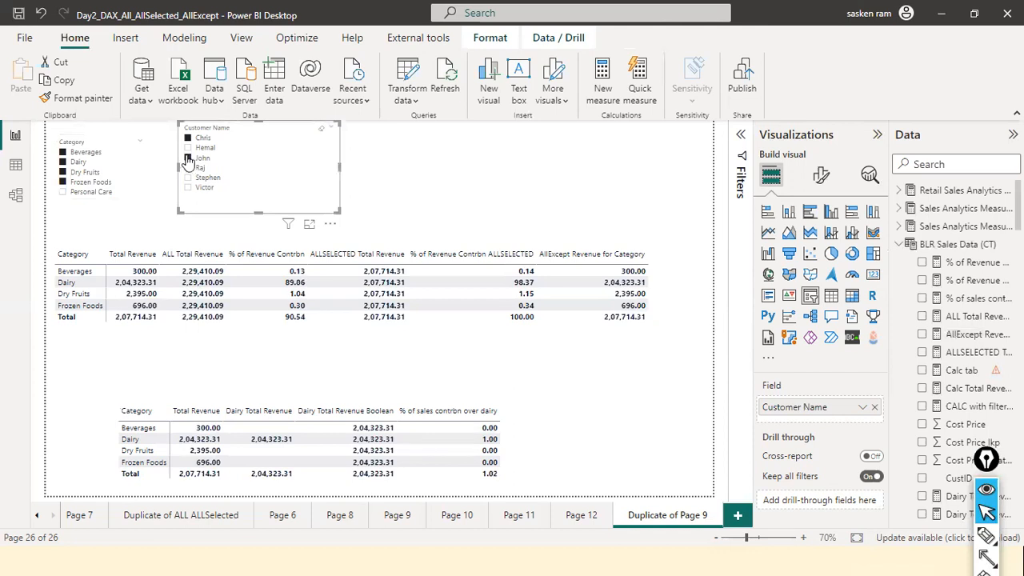
{"action": "left_click", "coordinate": [190, 139]}
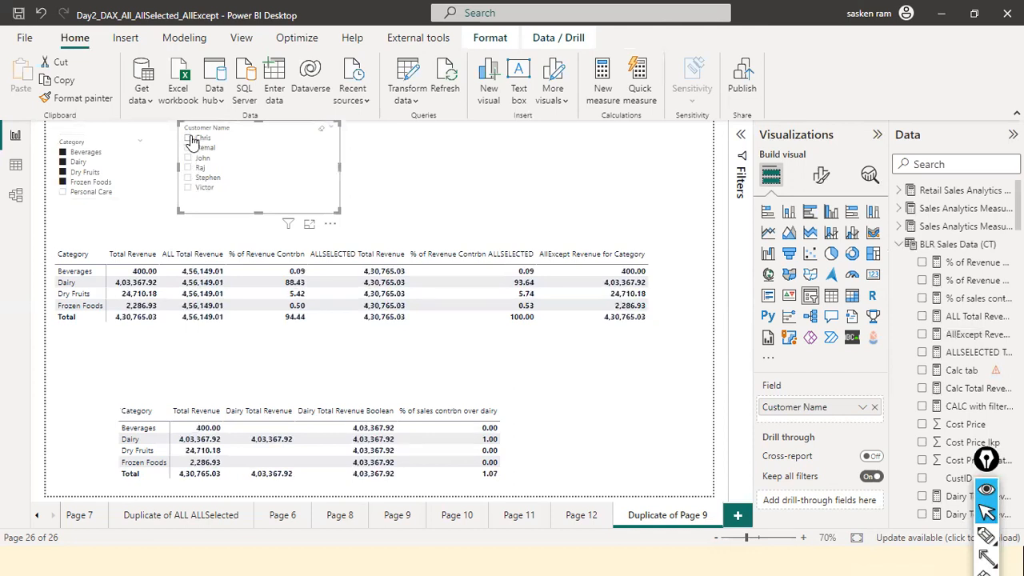
{"action": "left_click", "coordinate": [190, 139]}
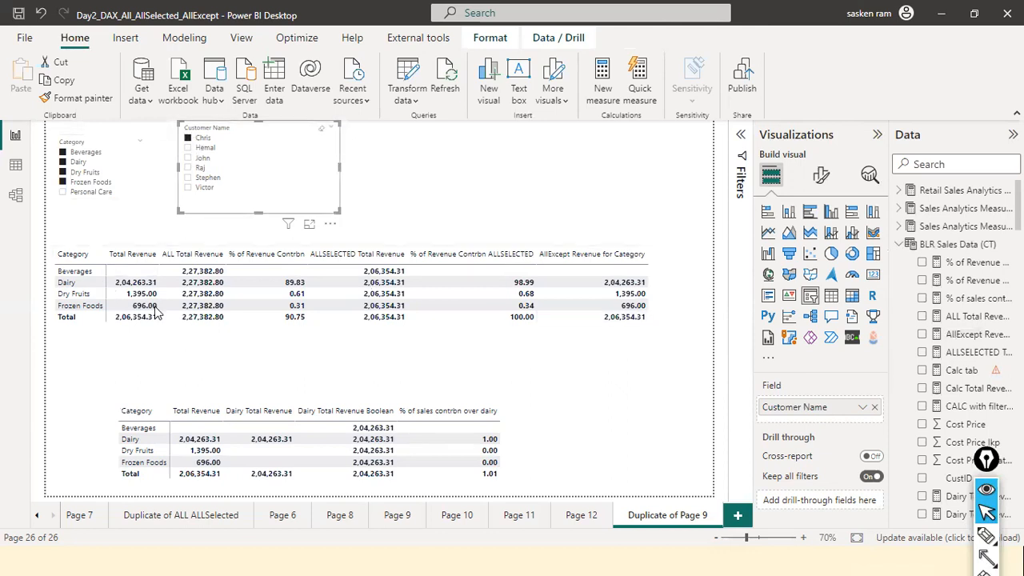
{"action": "left_click", "coordinate": [189, 170]}
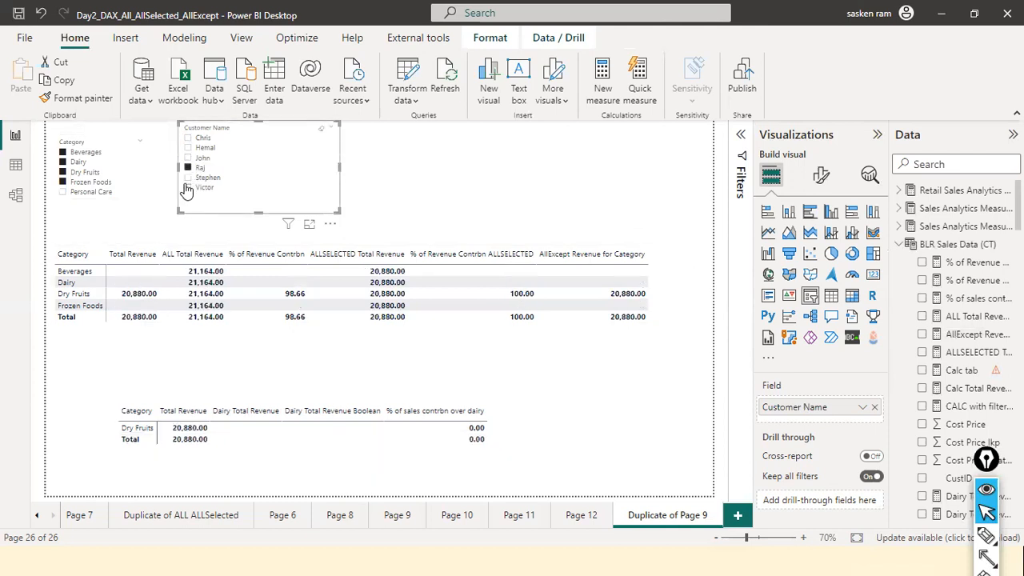
{"action": "left_click", "coordinate": [188, 188]}
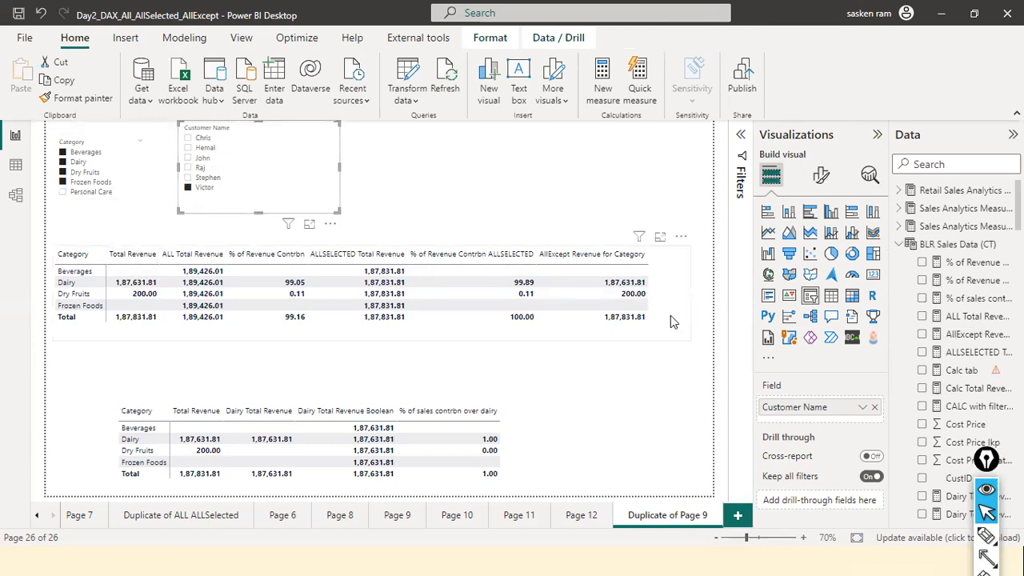
{"action": "left_click", "coordinate": [213, 145]}
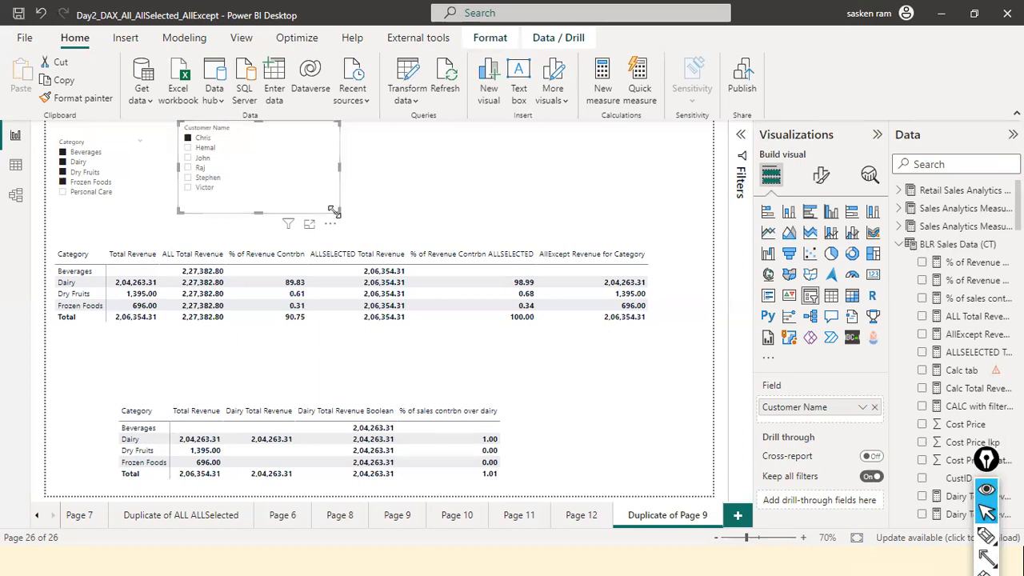
Step: Find the AllExcept measure by searching for "allex" and start another CALCULATE filter argument on a new line after ALLEXCEPT
{"action": "left_click", "coordinate": [917, 163]}
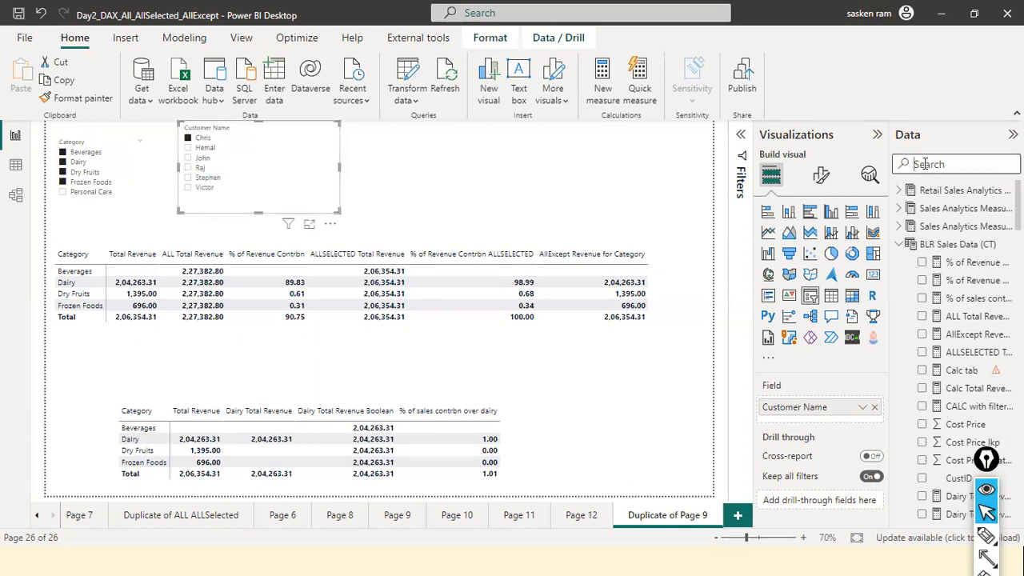
{"action": "type", "text": "allex"}
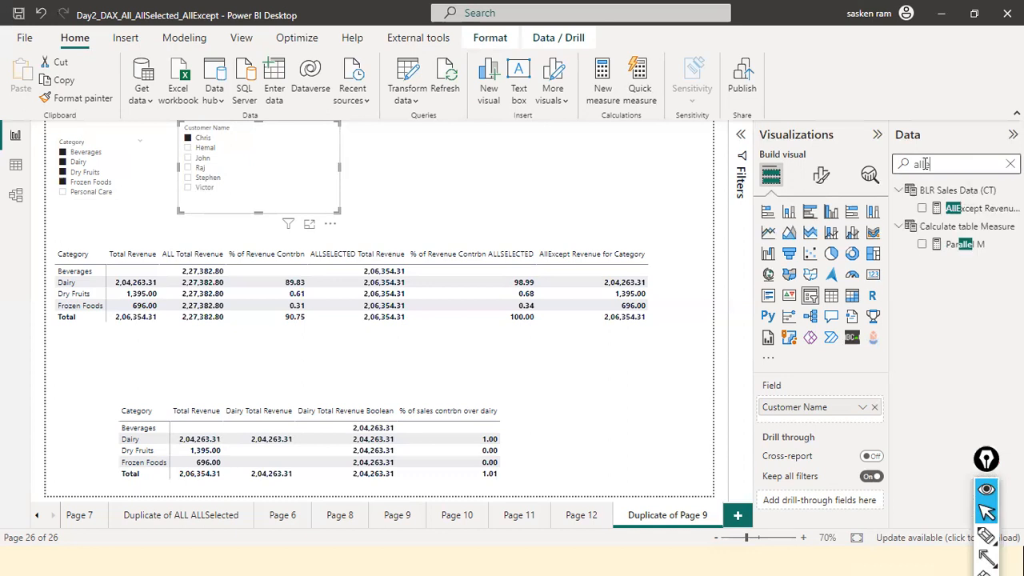
{"action": "left_click", "coordinate": [952, 208]}
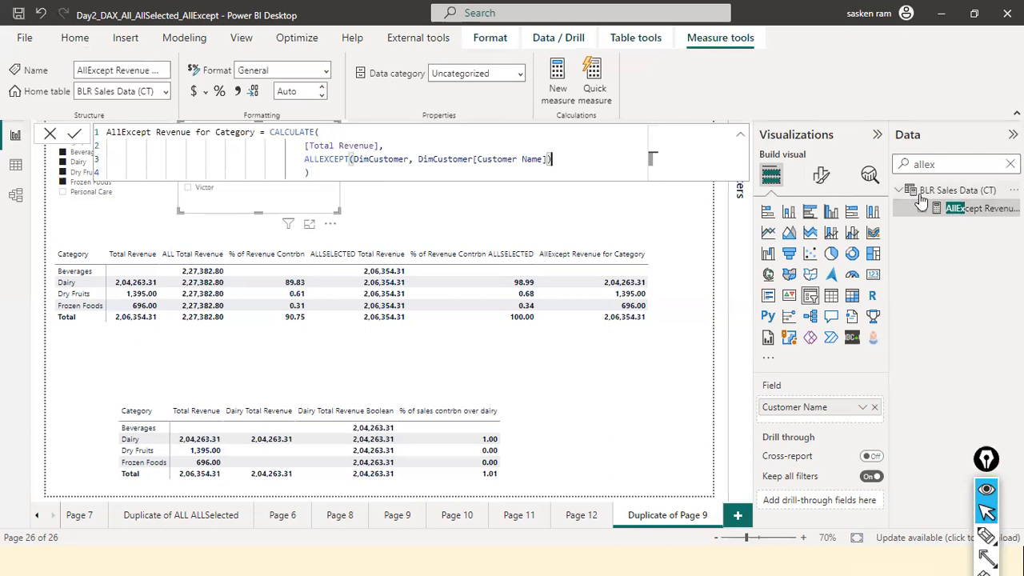
{"action": "type", "text": ","}
{"action": "key", "text": "shift+Return"}
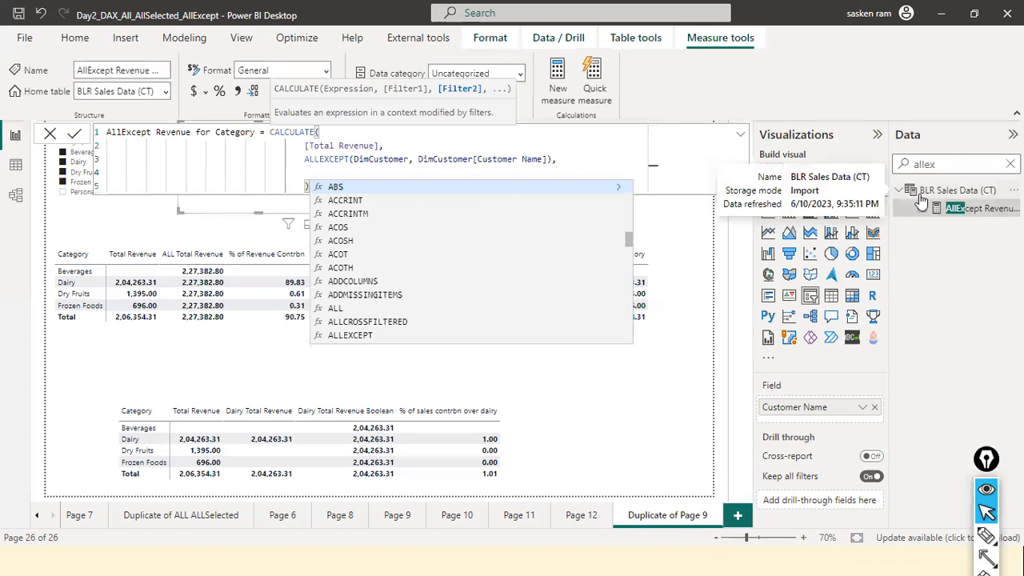
{"action": "type", "text": "customer"}
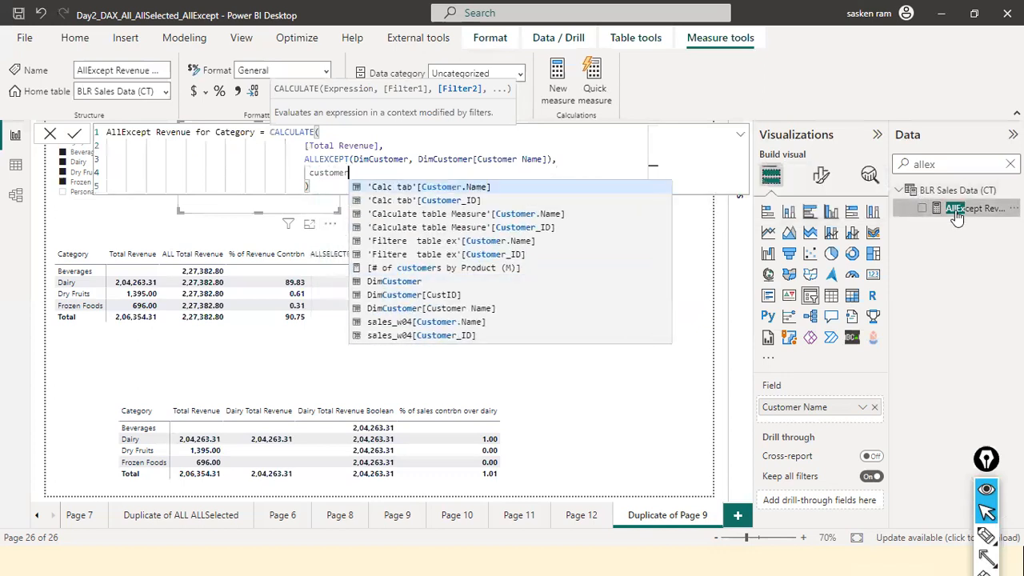
{"action": "key", "text": "Down"}
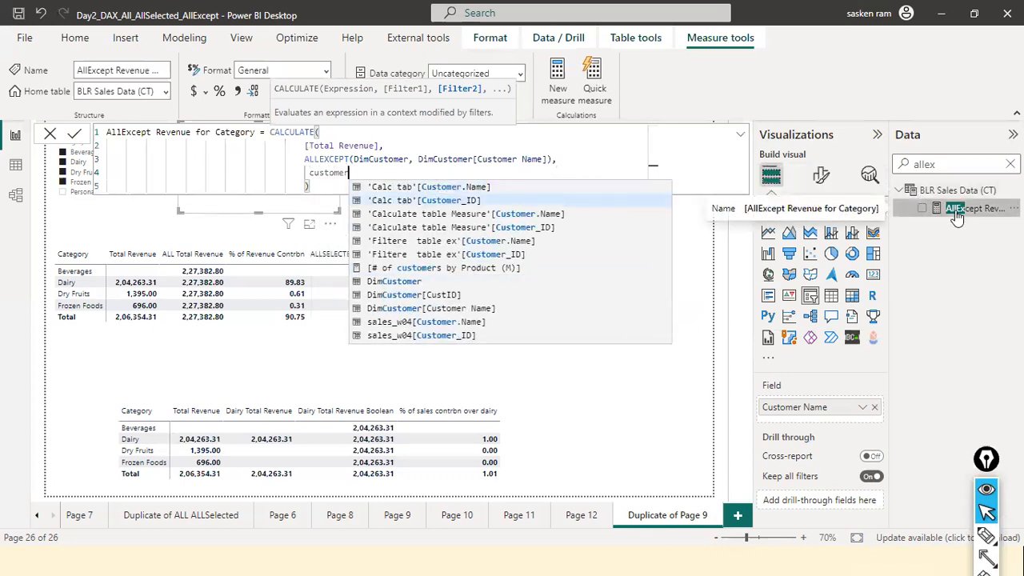
{"action": "key", "text": "BackSpace"}
{"action": "key", "text": "BackSpace"}
{"action": "key", "text": "BackSpace"}
{"action": "key", "text": "BackSpace"}
{"action": "key", "text": "BackSpace"}
{"action": "key", "text": "BackSpace"}
{"action": "key", "text": "BackSpace"}
{"action": "key", "text": "BackSpace"}
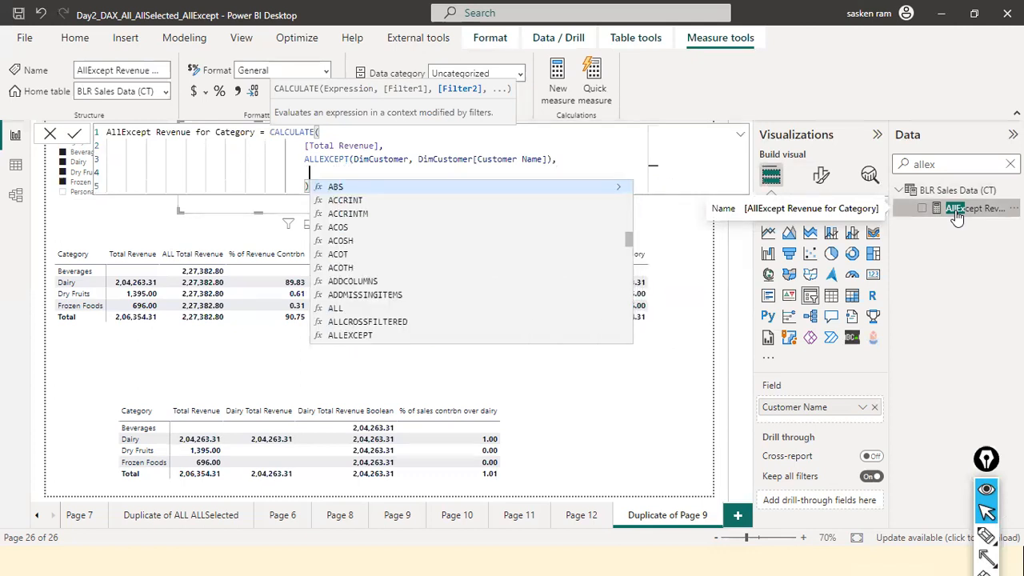
{"action": "type", "text": "salesfact"}
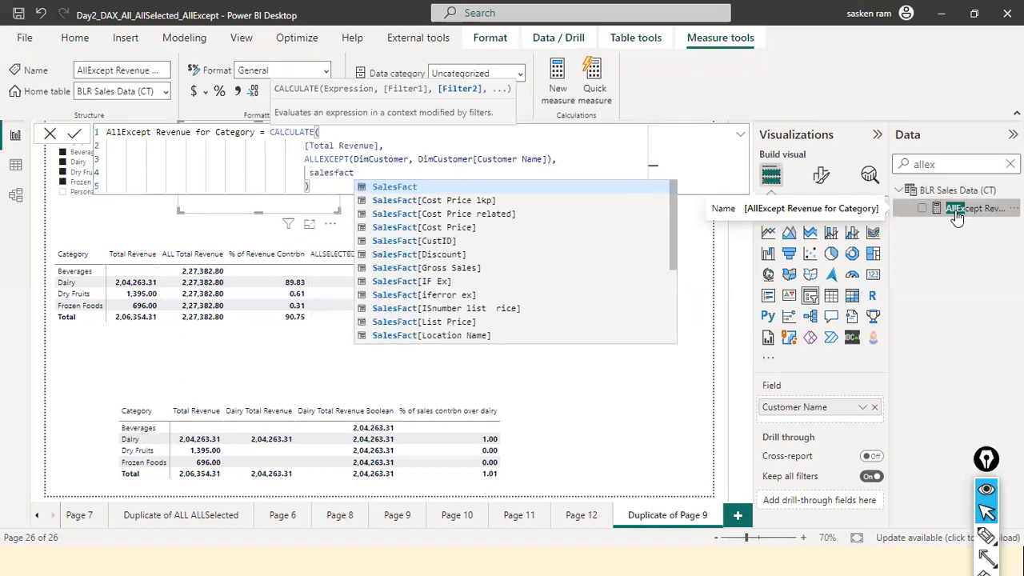
{"action": "key", "text": "BackSpace"}
{"action": "key", "text": "BackSpace"}
{"action": "key", "text": "BackSpace"}
{"action": "key", "text": "BackSpace"}
{"action": "key", "text": "BackSpace"}
{"action": "key", "text": "BackSpace"}
{"action": "key", "text": "BackSpace"}
{"action": "key", "text": "BackSpace"}
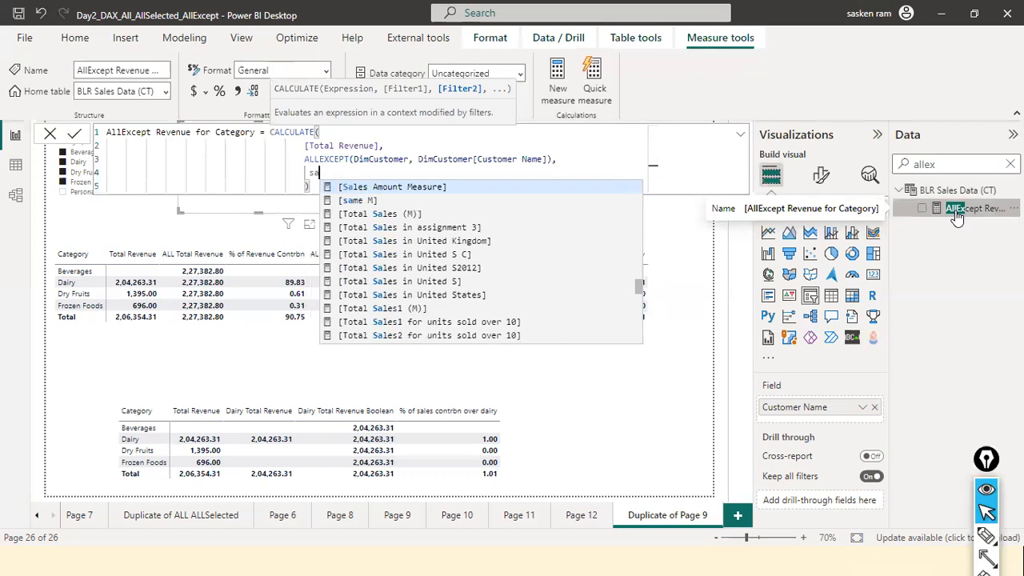
{"action": "key", "text": "BackSpace"}
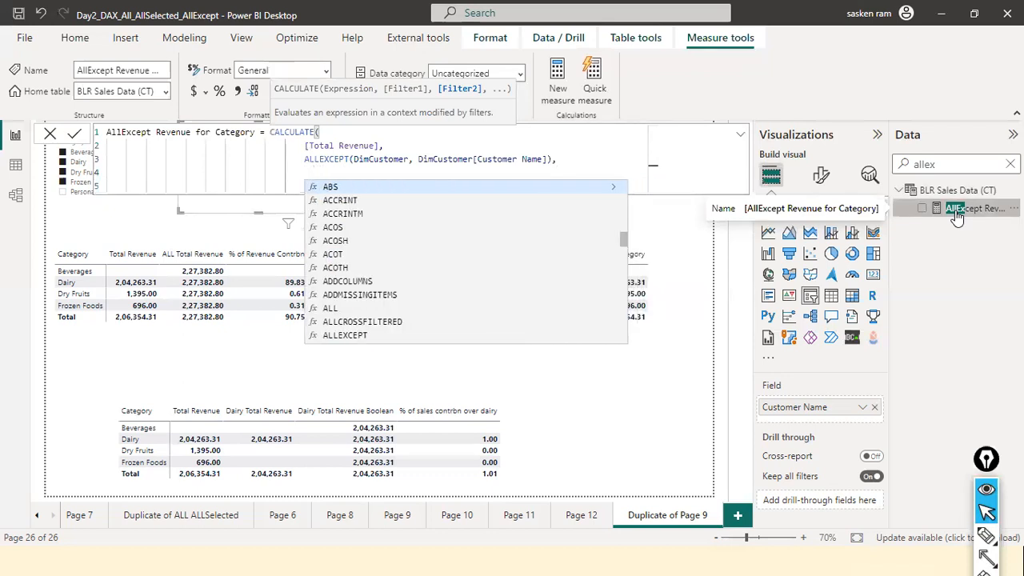
Step: Add a filter setting DimCustomer[Customer Name] equal to the first listed customer's name and commit the measure
{"action": "type", "text": "customer"}
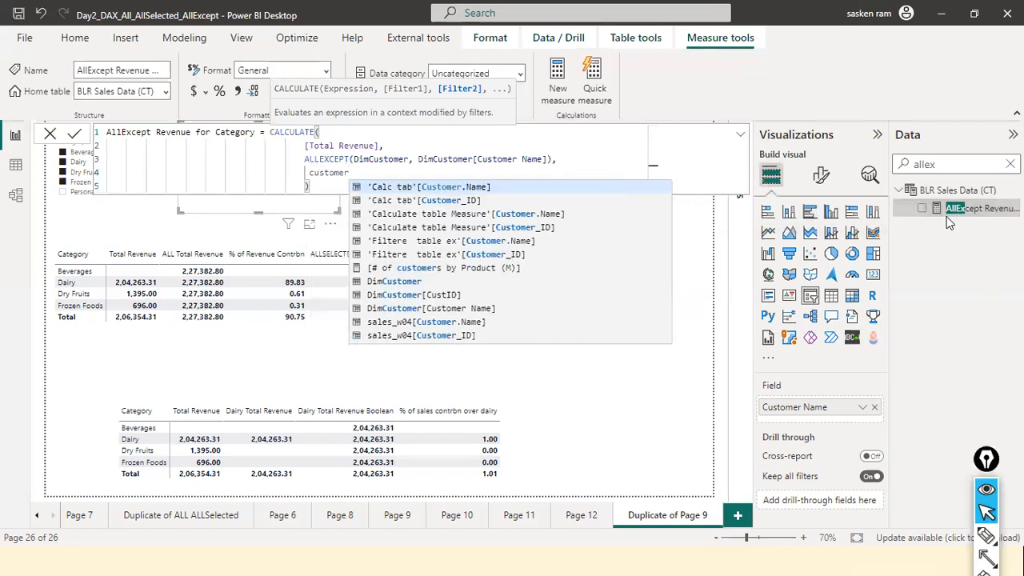
{"action": "type", "text": " na"}
{"action": "key", "text": "Tab"}
{"action": "type", "text": "= \"C"}
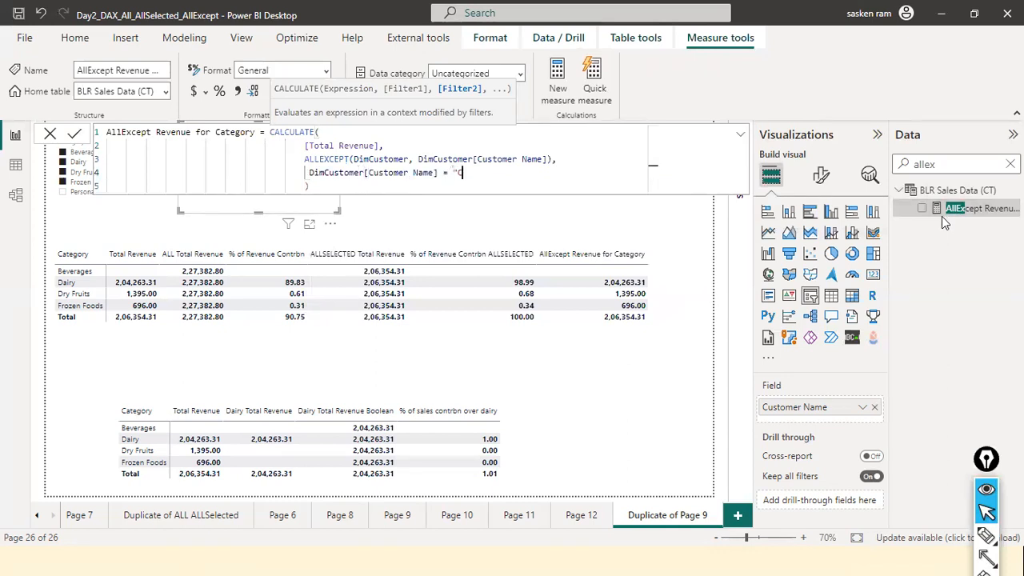
{"action": "type", "text": "hris\""}
{"action": "key", "text": "Down"}
{"action": "key", "text": "Return"}
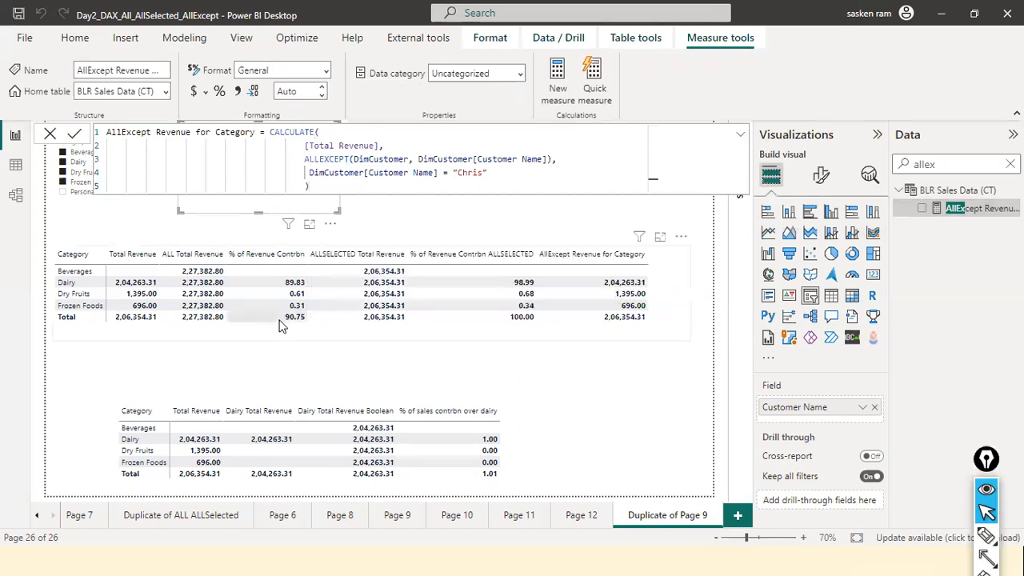
Step: Close the formula editor and clear the selection in the Customer Name slicer
{"action": "left_click", "coordinate": [49, 134]}
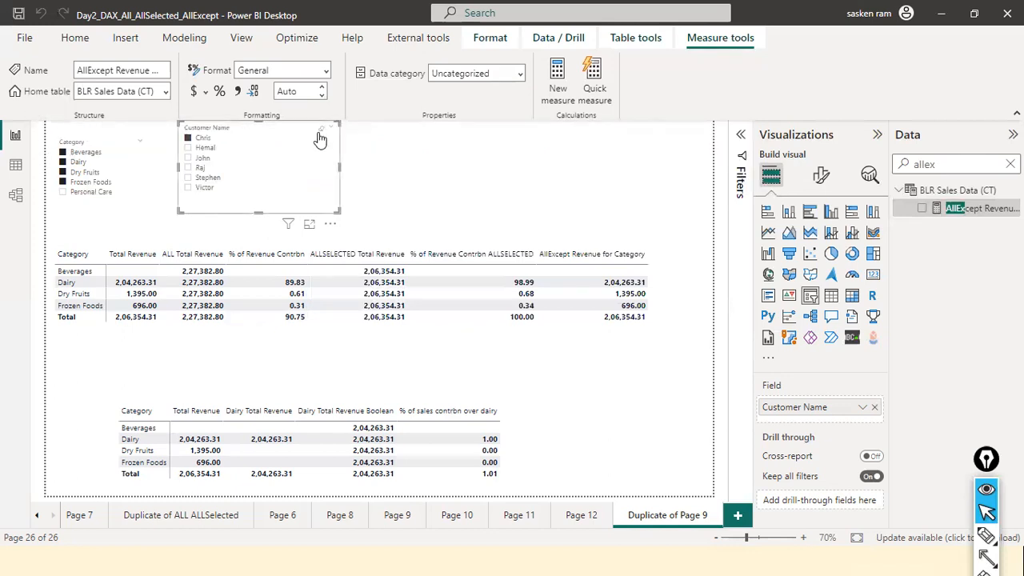
{"action": "left_click", "coordinate": [320, 131]}
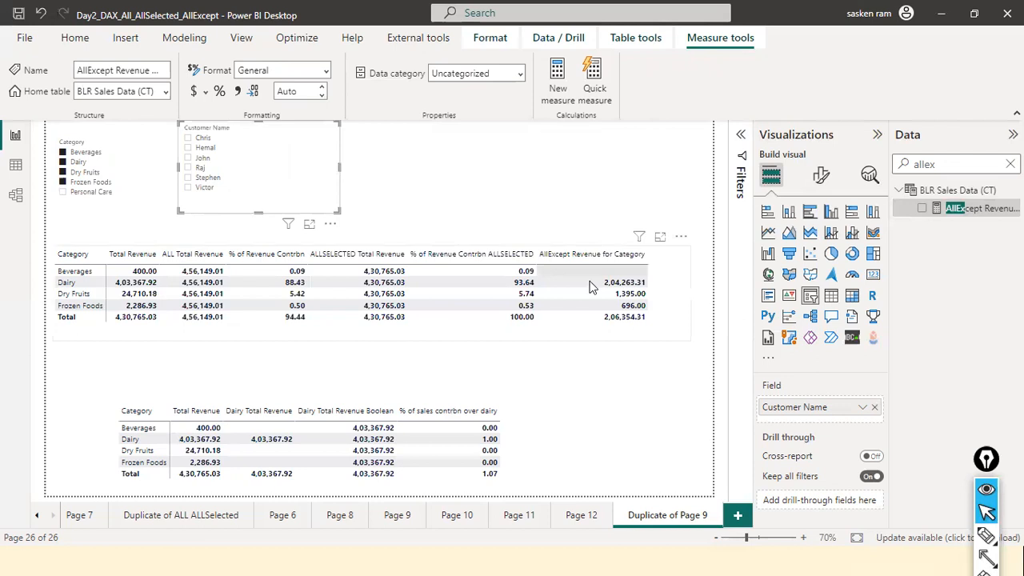
Step: Filter the Customer Name slicer to the second listed customer and search the data fields for "dim"
{"action": "left_click", "coordinate": [188, 149]}
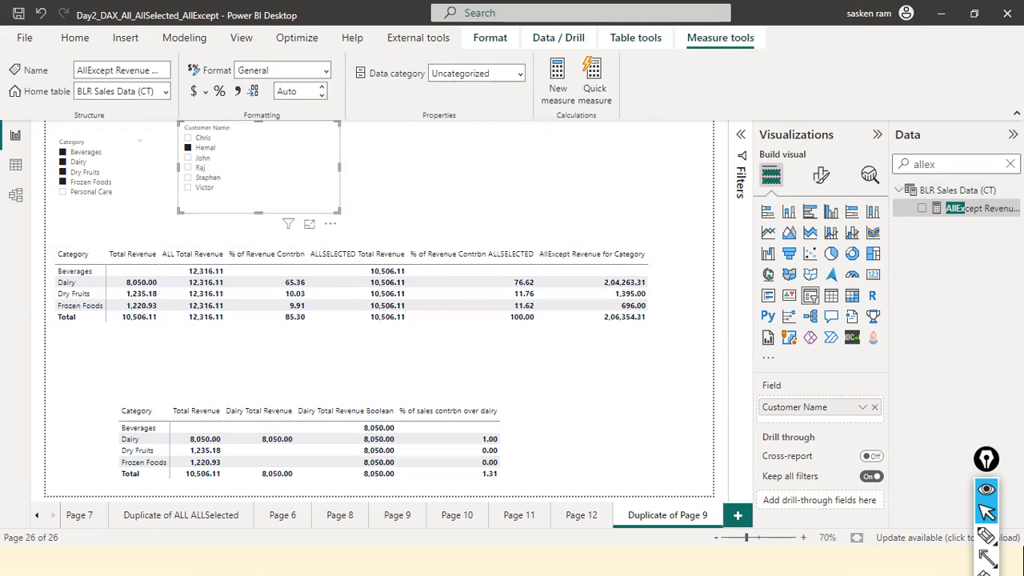
{"action": "left_click", "coordinate": [1011, 164]}
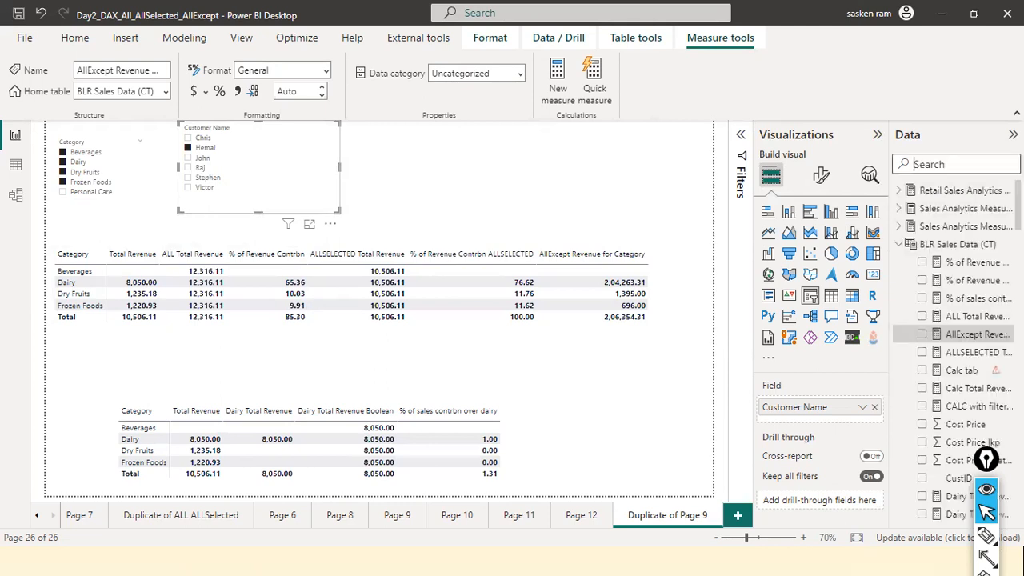
{"action": "left_click", "coordinate": [898, 244]}
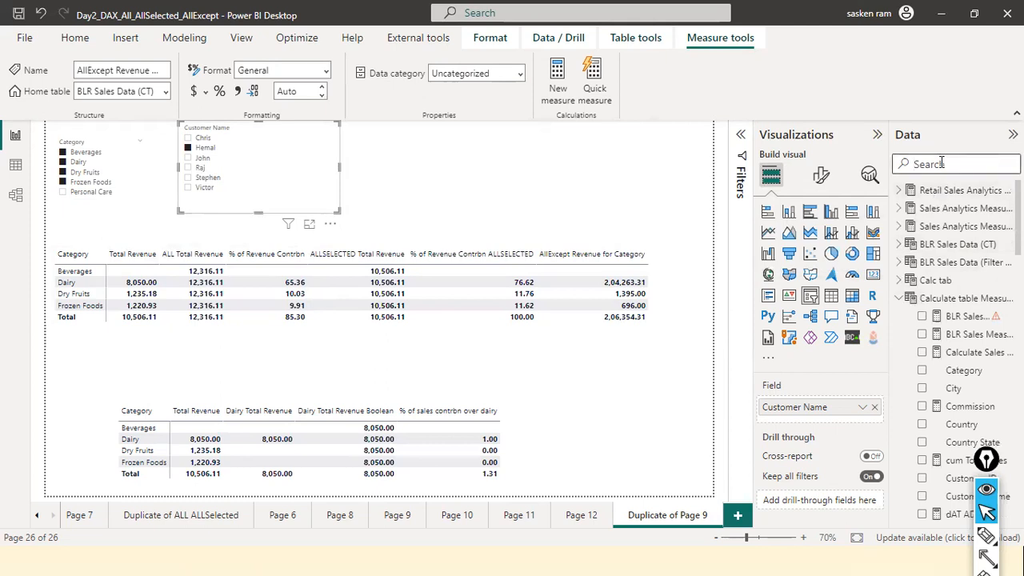
{"action": "type", "text": "dim"}
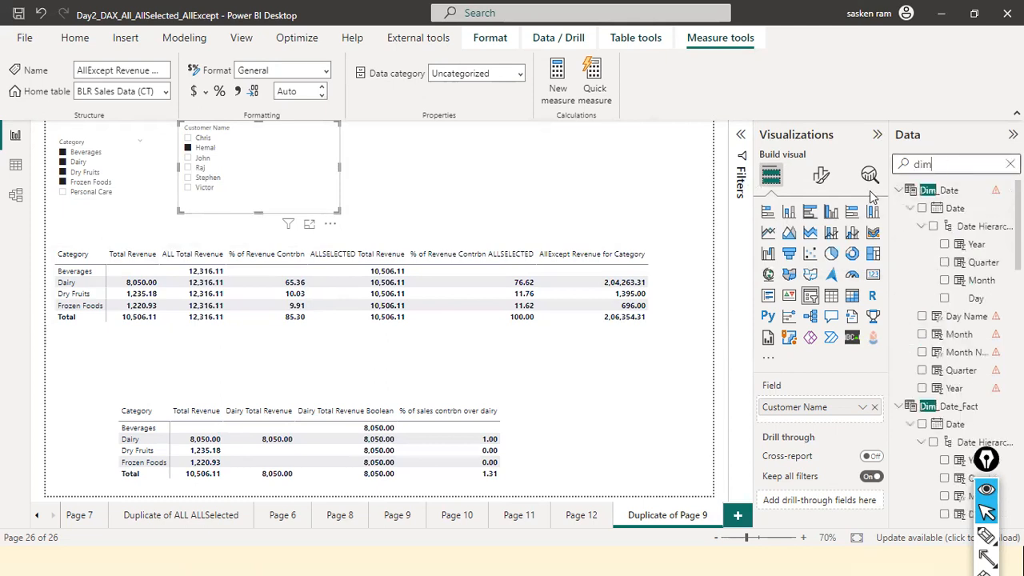
Step: Search the data fields for "allexc" and open the AllExcept revenue measure's formula
{"action": "left_click_drag", "start_coordinate": [935, 164], "coordinate": [895, 159]}
{"action": "type", "text": "allexx"}
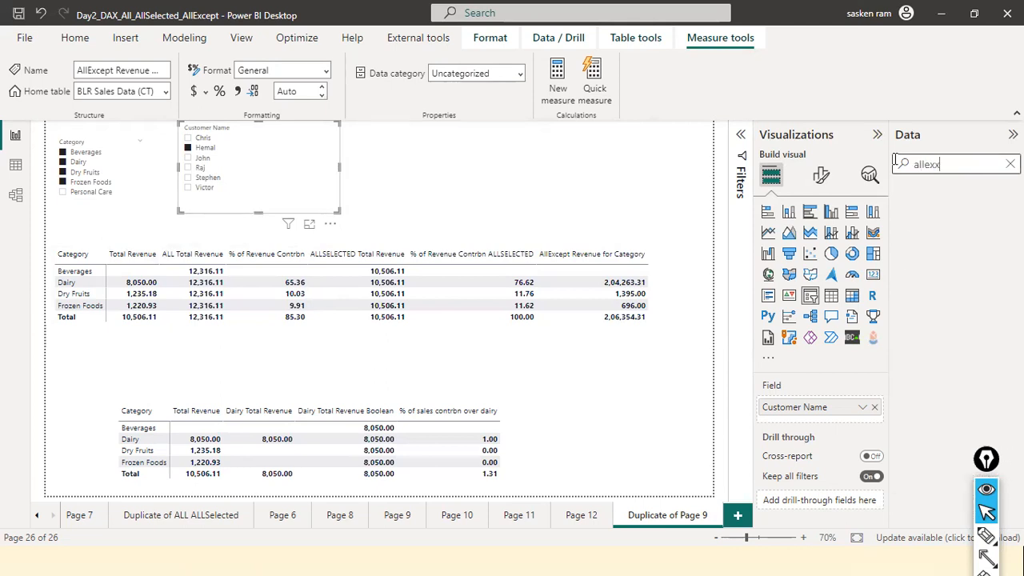
{"action": "key", "text": "BackSpace"}
{"action": "type", "text": "c"}
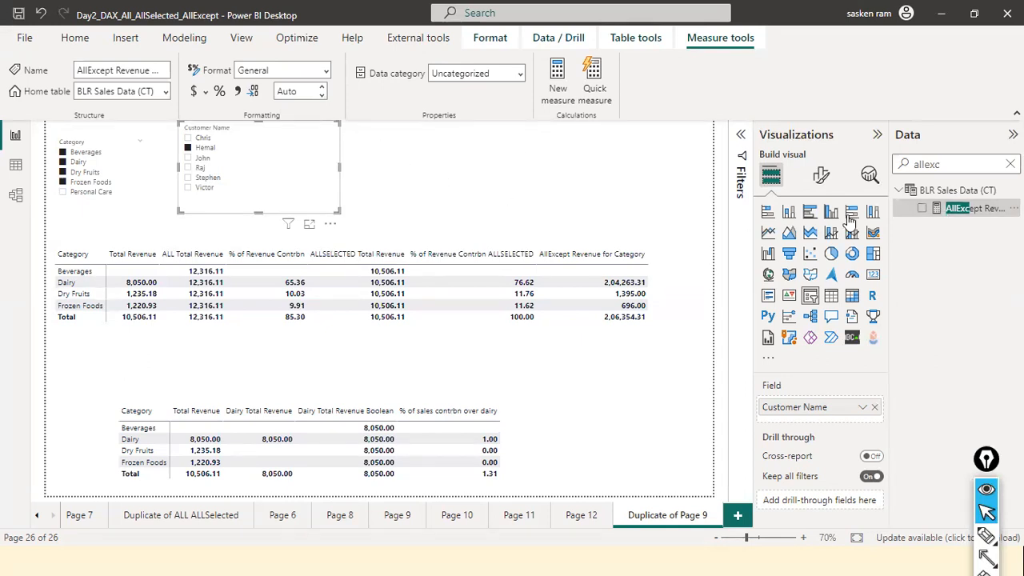
{"action": "left_click", "coordinate": [953, 196]}
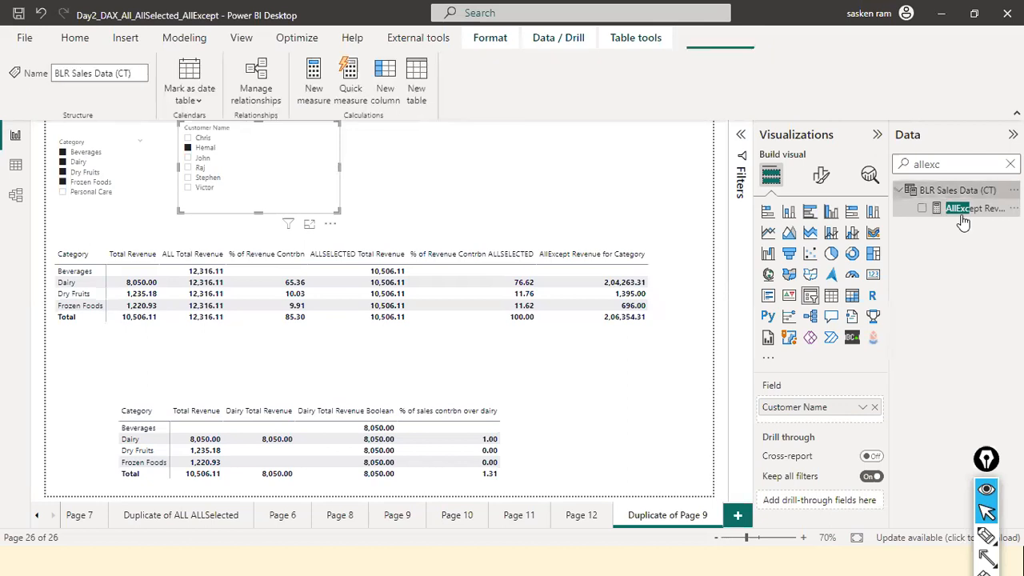
{"action": "left_click", "coordinate": [960, 209]}
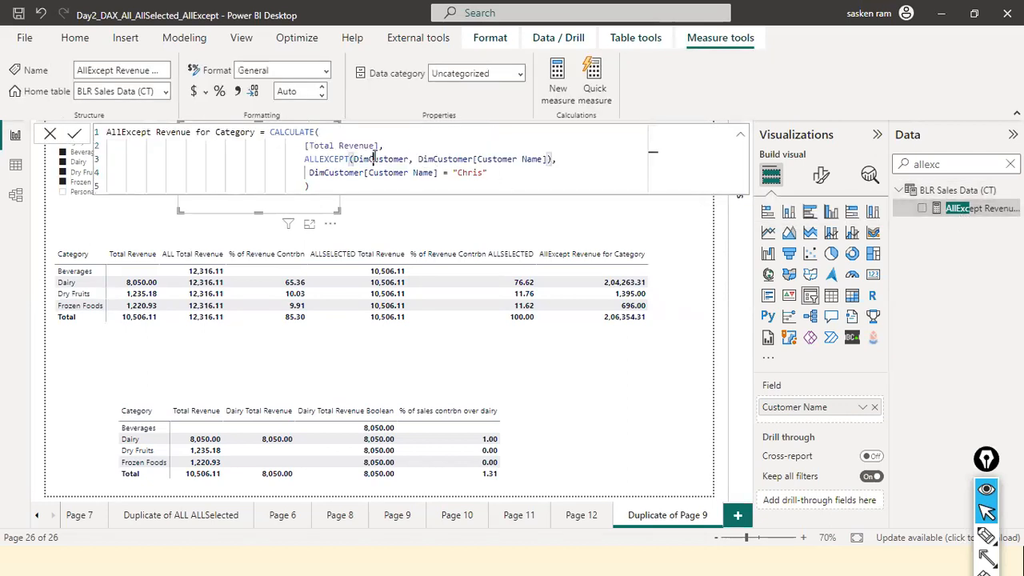
{"action": "double_click", "coordinate": [375, 159]}
{"action": "type", "text": "dimlocation"}
{"action": "key", "text": "ctrl+Left"}
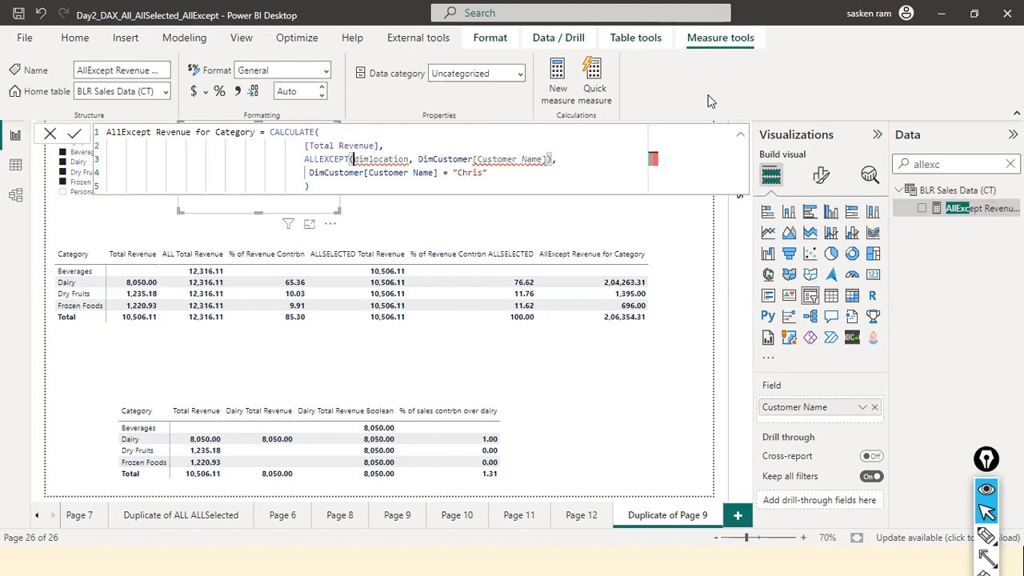
{"action": "key", "text": "ctrl+shift+Right"}
{"action": "key", "text": "ctrl+shift+Right"}
{"action": "key", "text": "ctrl+shift+Right"}
{"action": "key", "text": "ctrl+shift+Right"}
{"action": "key", "text": "shift+Left"}
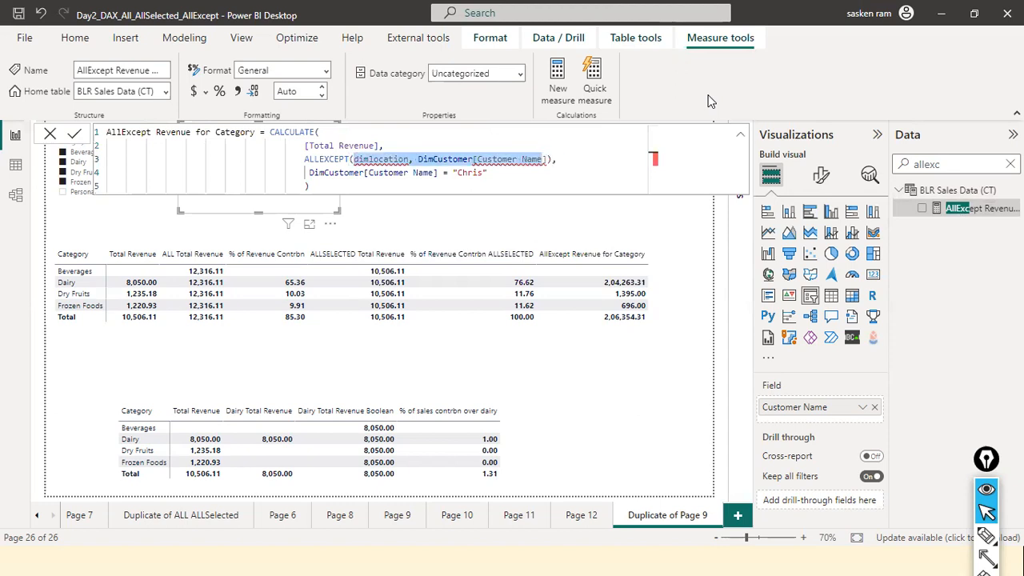
{"action": "key", "text": "BackSpace"}
{"action": "type", "text": "dim"}
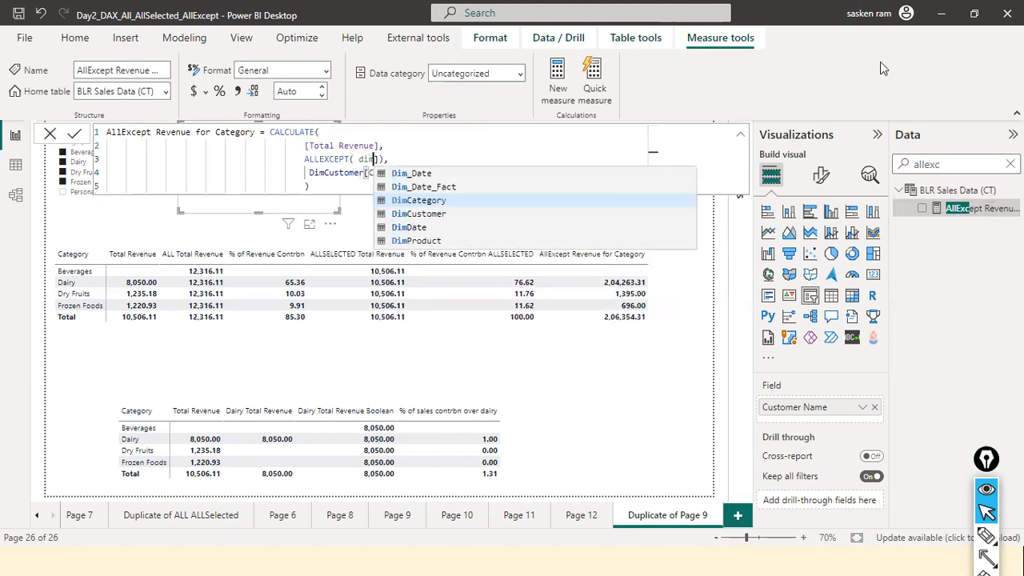
{"action": "key", "text": "BackSpace"}
{"action": "left_click", "coordinate": [994, 167]}
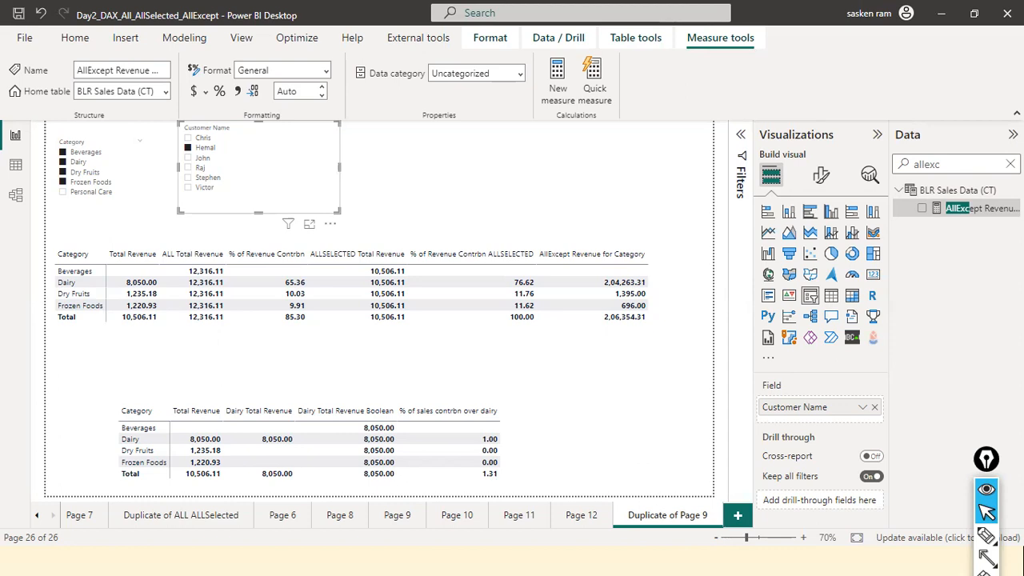
Step: Clear the field search and look through the table list for the table that holds the location columns
{"action": "left_click", "coordinate": [1011, 164]}
{"action": "left_click", "coordinate": [899, 299]}
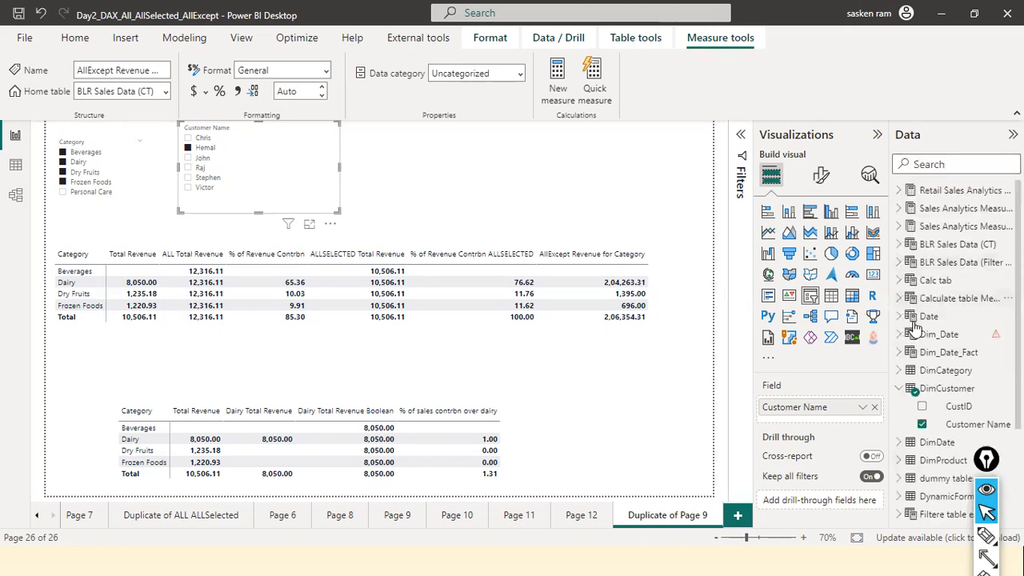
{"action": "scroll", "coordinate": [914, 328], "scroll_direction": "down", "scroll_amount": 3}
{"action": "left_click", "coordinate": [899, 459]}
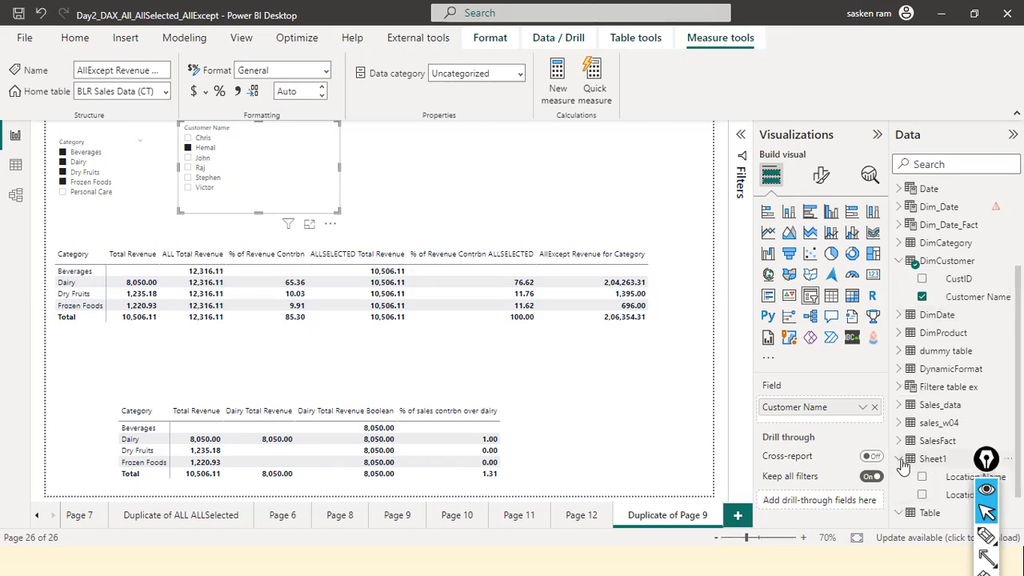
{"action": "double_click", "coordinate": [949, 464]}
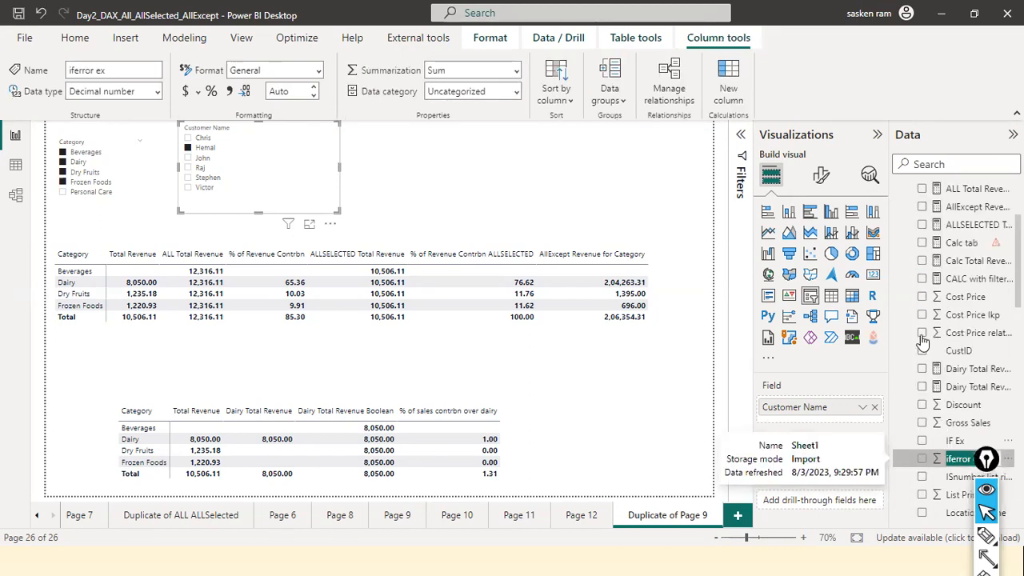
{"action": "left_click_drag", "start_coordinate": [989, 459], "coordinate": [732, 500]}
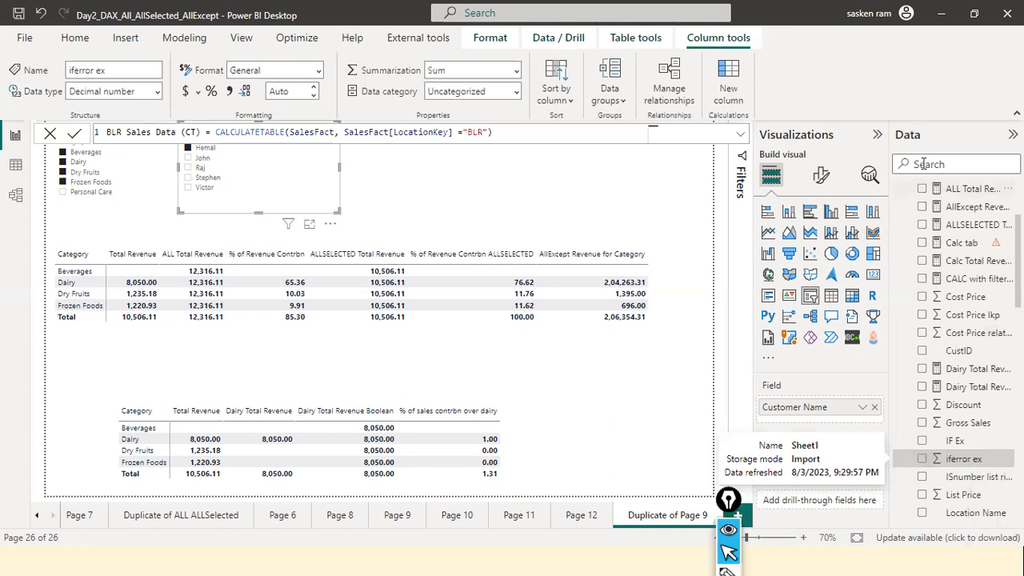
Step: Find the Sheet1 table by searching for "sheet1" and rename it DimLocation
{"action": "type", "text": "sheet"}
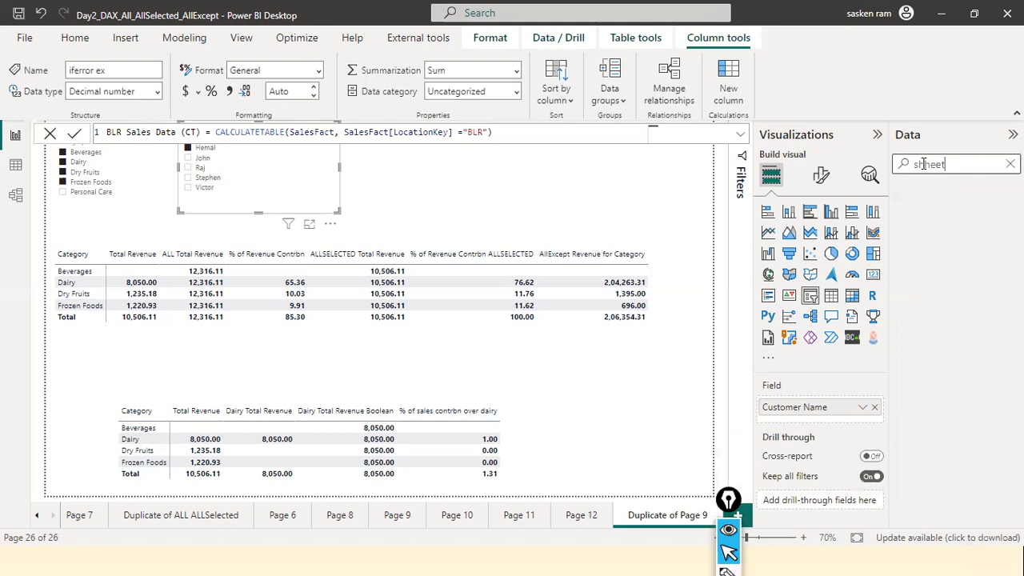
{"action": "key", "text": "BackSpace"}
{"action": "key", "text": "BackSpace"}
{"action": "key", "text": "BackSpace"}
{"action": "type", "text": "eet1"}
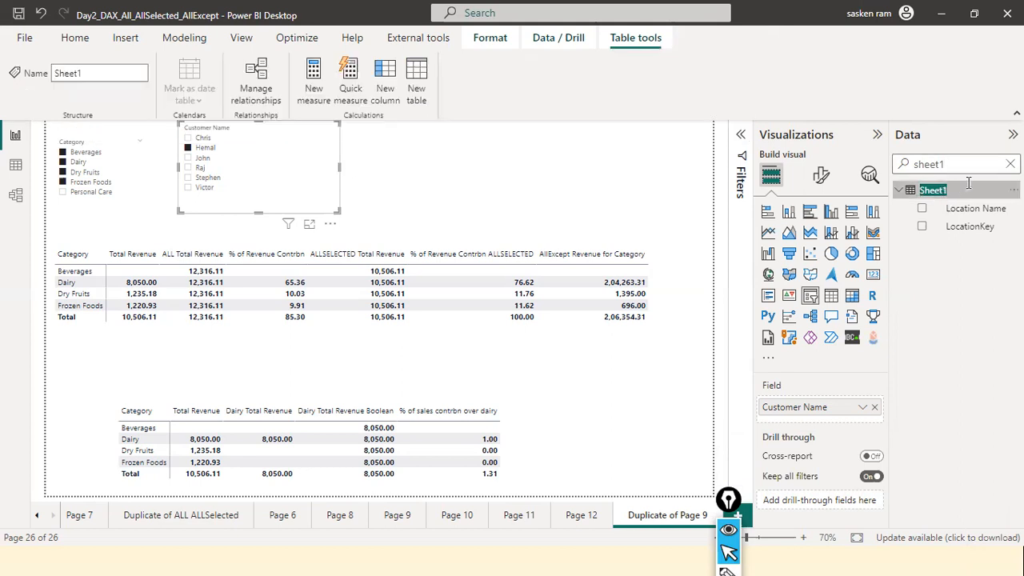
{"action": "double_click", "coordinate": [967, 185]}
{"action": "type", "text": "DimLocatio"}
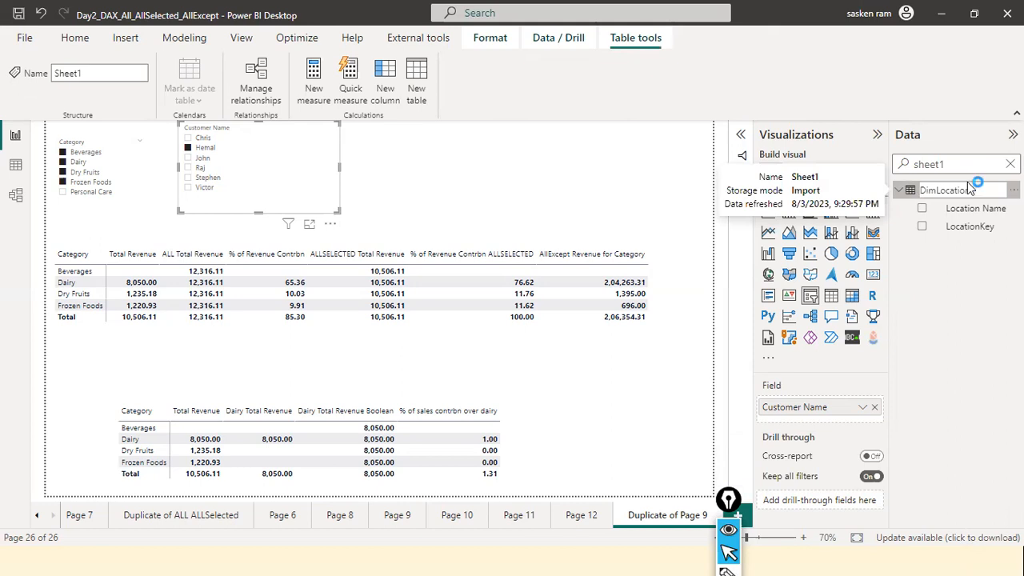
{"action": "key", "text": "Return"}
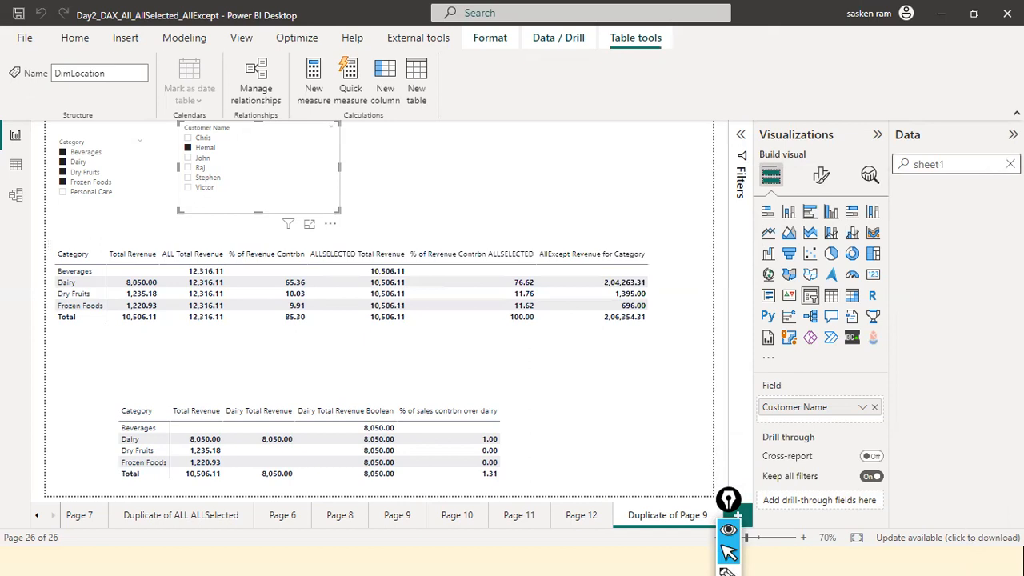
Step: Search the data fields for "dimlo" to check the renamed location table and its columns
{"action": "left_click", "coordinate": [1011, 164]}
{"action": "type", "text": "s"}
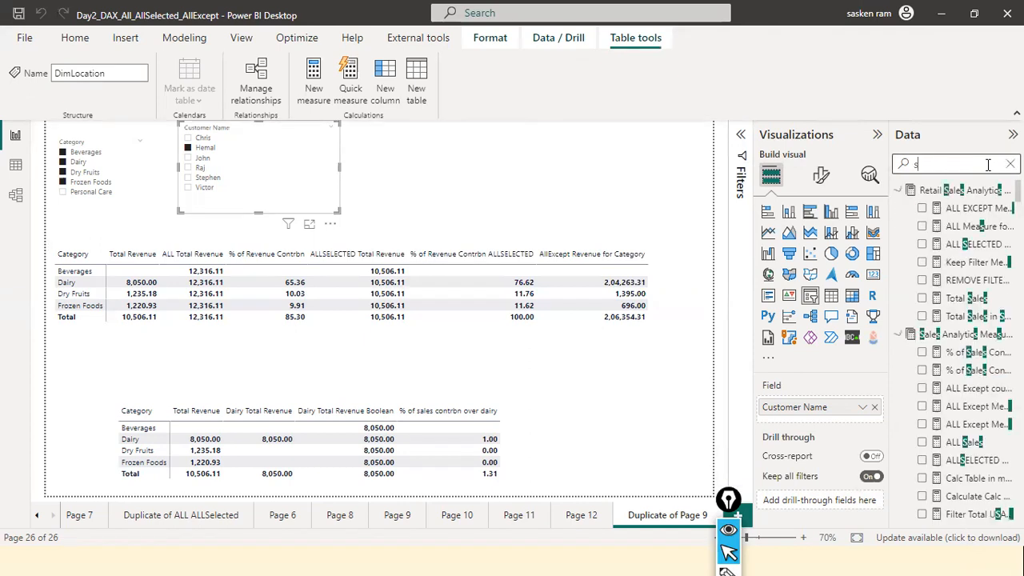
{"action": "type", "text": "heet"}
{"action": "key", "text": "BackSpace"}
{"action": "key", "text": "BackSpace"}
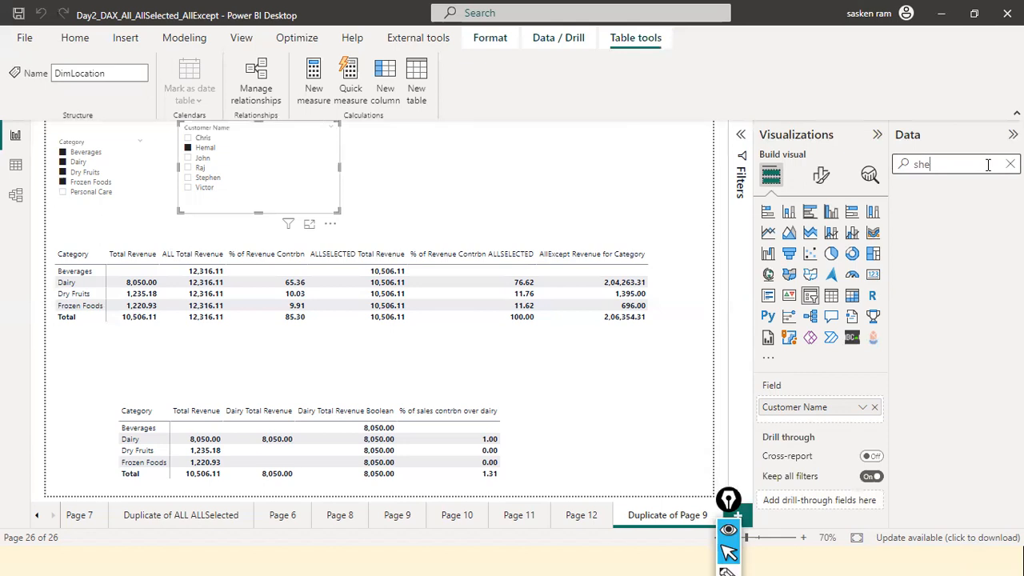
{"action": "key", "text": "BackSpace"}
{"action": "key", "text": "BackSpace"}
{"action": "key", "text": "BackSpace"}
{"action": "type", "text": "dimlo"}
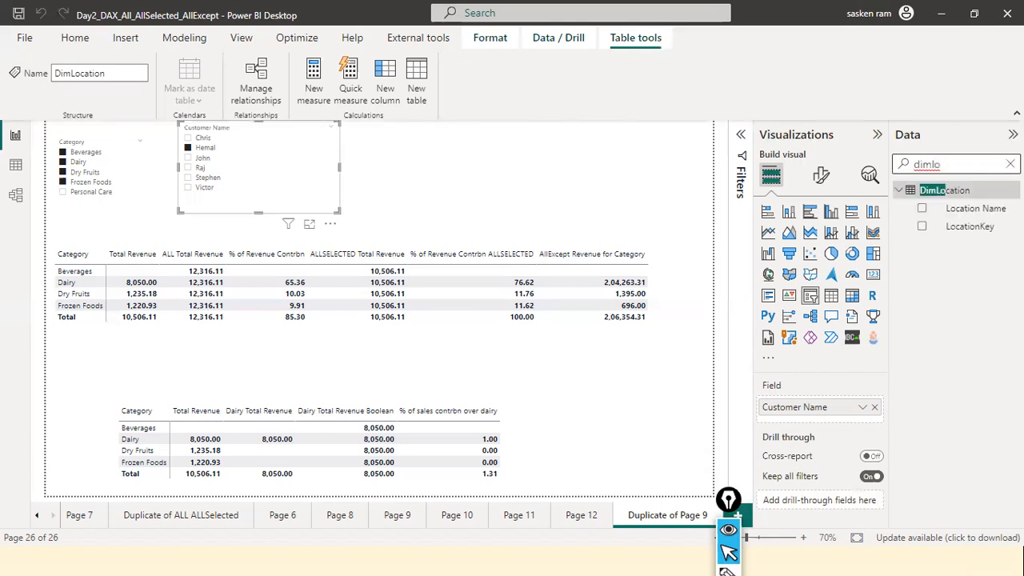
Step: Find the AllExcept revenue measure by searching for "allex" and replace ALLEXCEPT's table argument with DimLocation
{"action": "left_click", "coordinate": [1009, 164]}
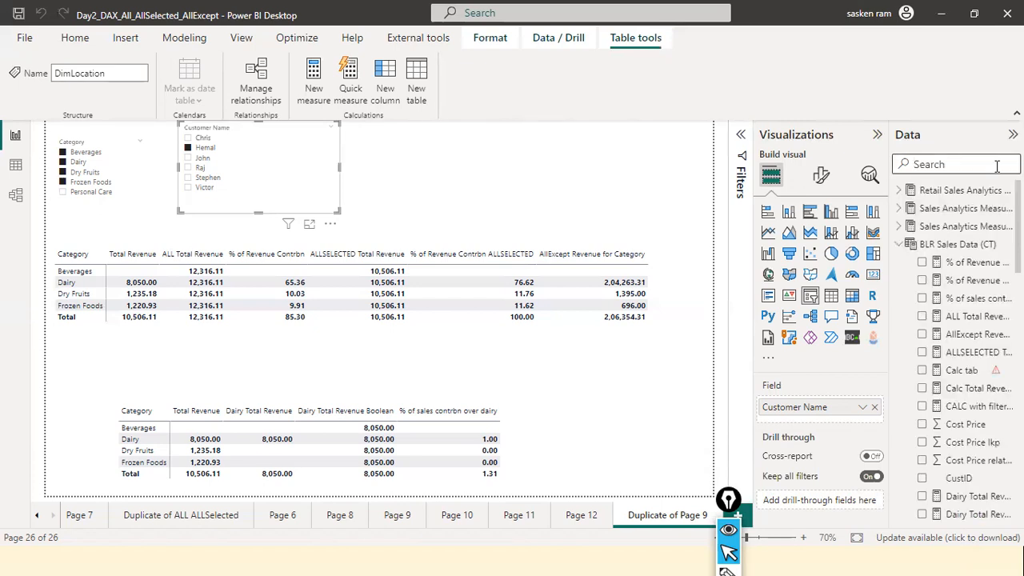
{"action": "type", "text": "al"}
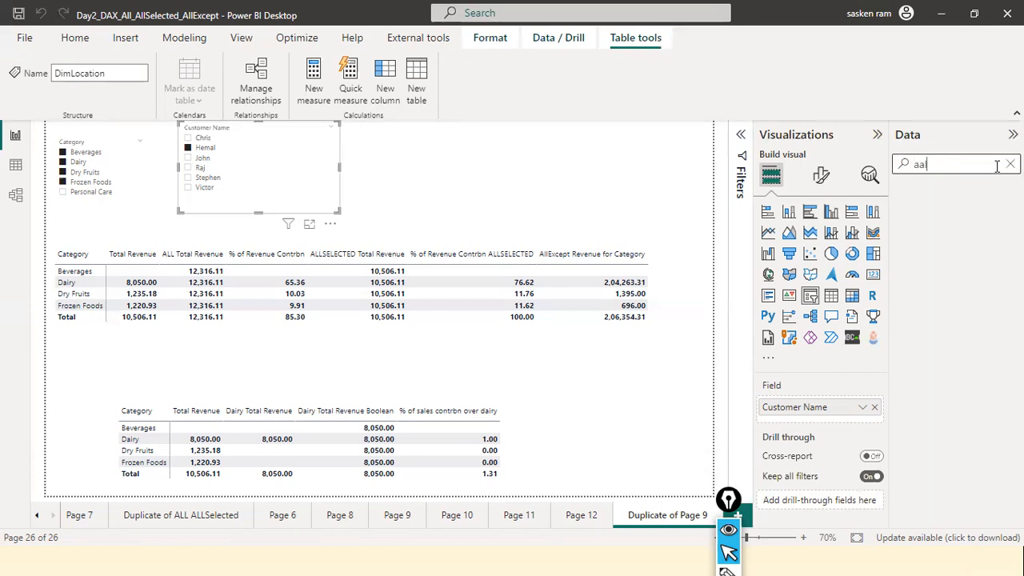
{"action": "type", "text": "lex"}
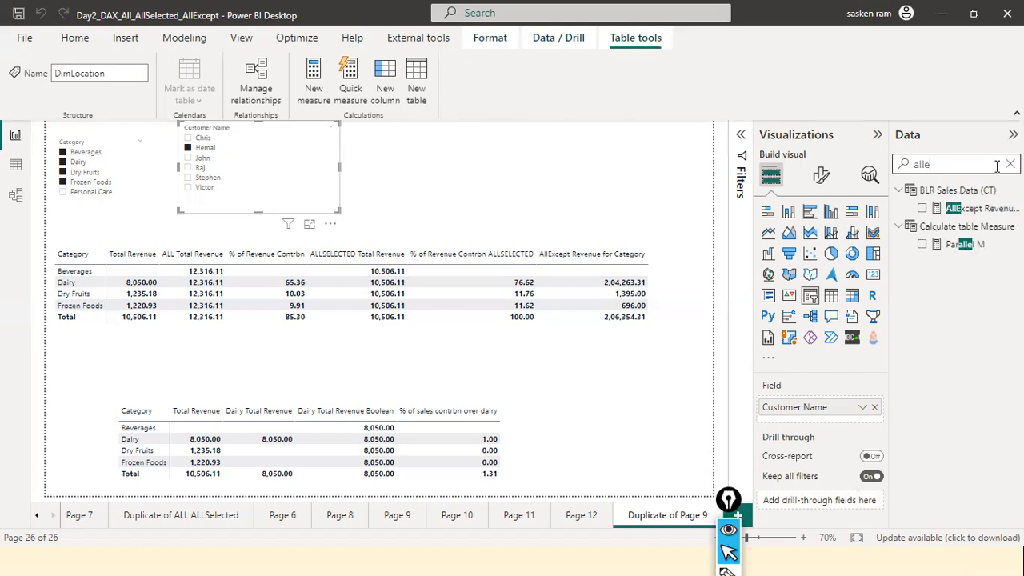
{"action": "left_click", "coordinate": [990, 211]}
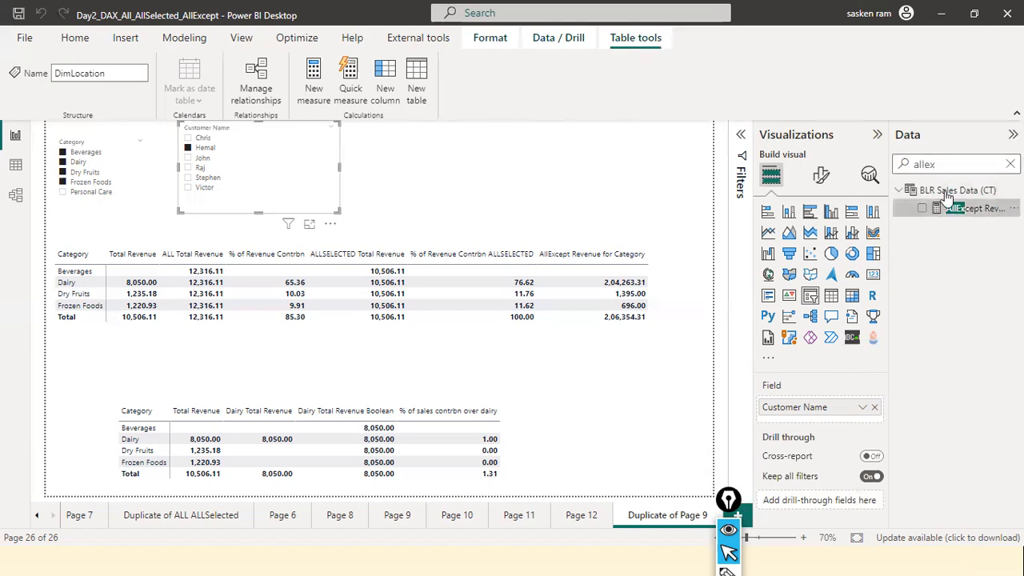
{"action": "double_click", "coordinate": [385, 159]}
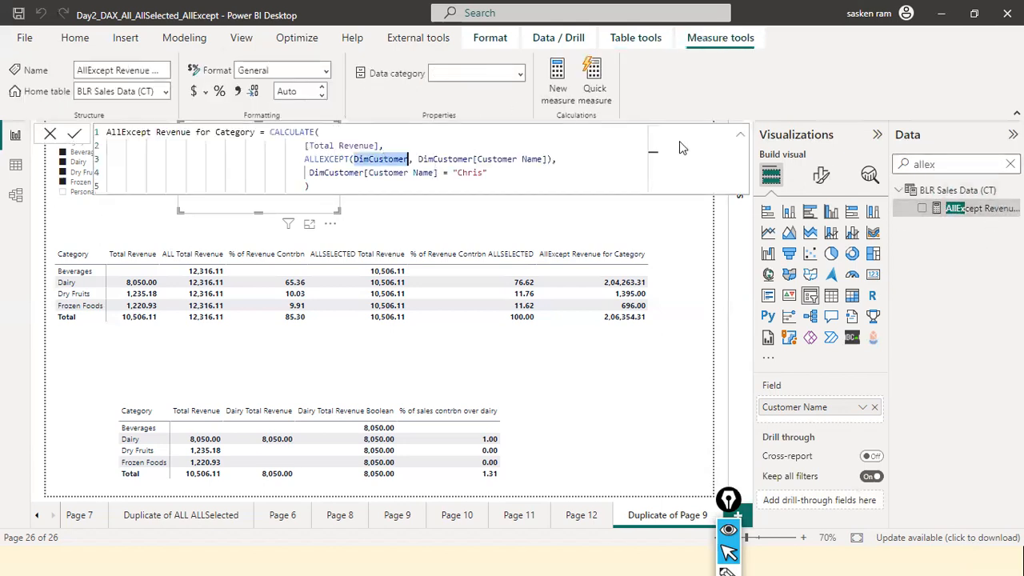
{"action": "type", "text": "dim"}
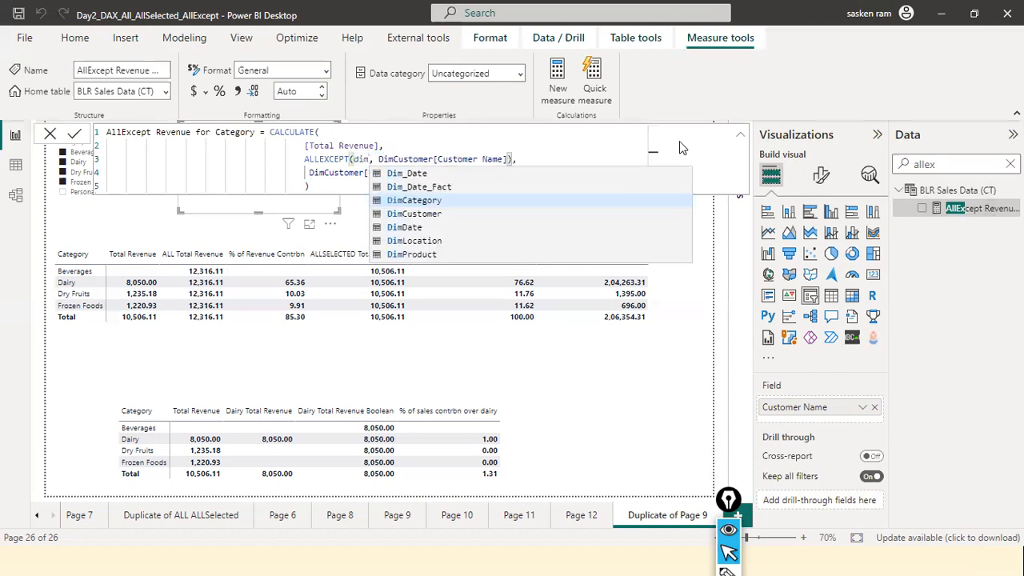
{"action": "key", "text": "Down"}
{"action": "key", "text": "Down"}
{"action": "key", "text": "Down"}
{"action": "key", "text": "Tab"}
Step: Replace the column argument of ALLEXCEPT with DimLocation[Location Name]
{"action": "key", "text": "ctrl+Right"}
{"action": "key", "text": "ctrl+Left"}
{"action": "key", "text": "ctrl+shift+Right"}
{"action": "key", "text": "ctrl+shift+Right"}
{"action": "key", "text": "ctrl+shift+Right"}
{"action": "key", "text": "shift+Right"}
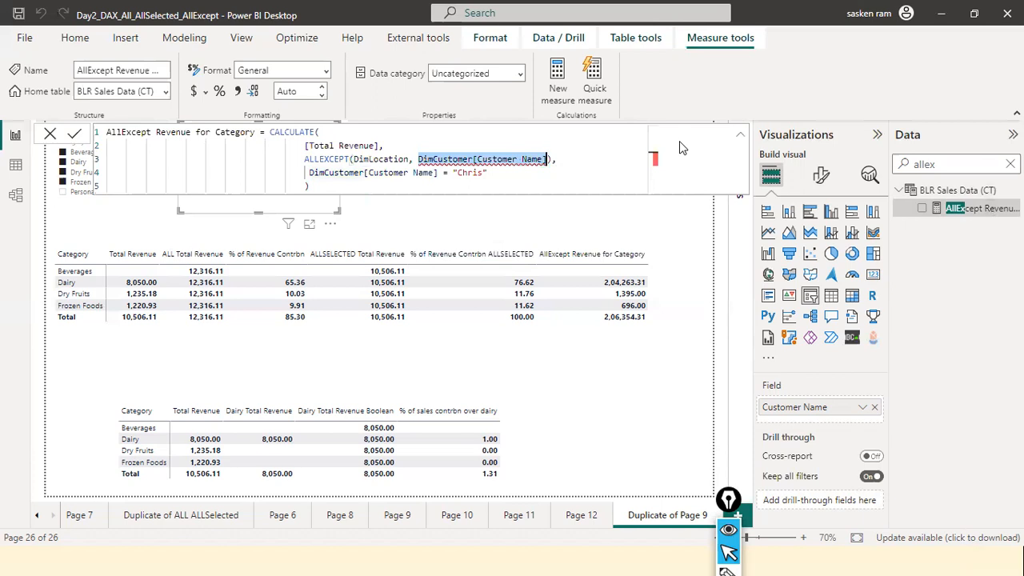
{"action": "type", "text": "dimlo"}
{"action": "key", "text": "Down"}
{"action": "key", "text": "Tab"}
Step: Replace the customer name column in the CALCULATE filter below ALLEXCEPT with DimLocation[Location Name]
{"action": "key", "text": "Down"}
{"action": "key", "text": "ctrl+Left"}
{"action": "key", "text": "Left"}
{"action": "key", "text": "ctrl+Left"}
{"action": "key", "text": "ctrl+Left"}
{"action": "key", "text": "Home"}
{"action": "key", "text": "ctrl+shift+Right"}
{"action": "key", "text": "ctrl+shift+Right"}
{"action": "key", "text": "ctrl+shift+Right"}
{"action": "key", "text": "shift+Right"}
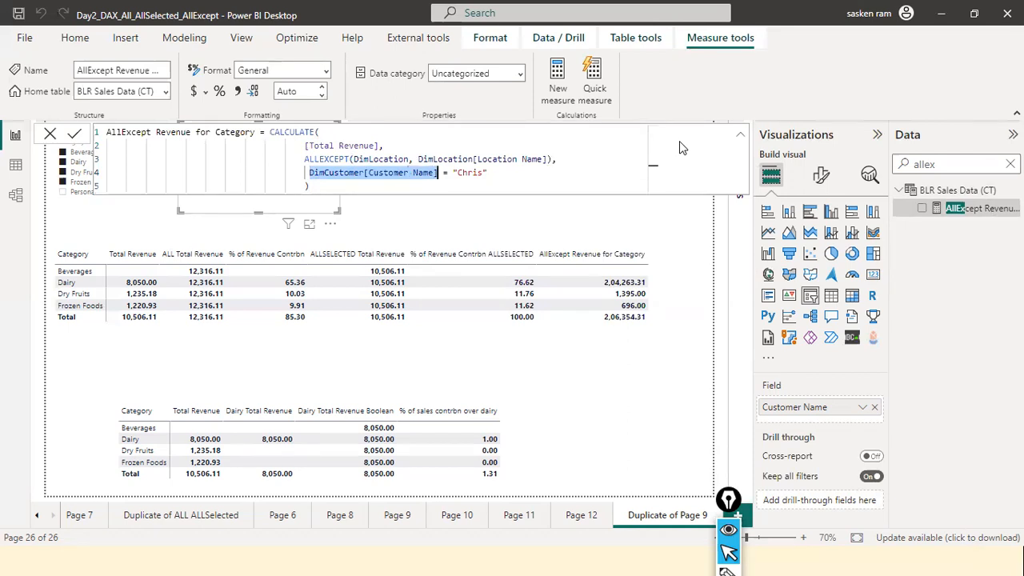
{"action": "type", "text": "dimlo"}
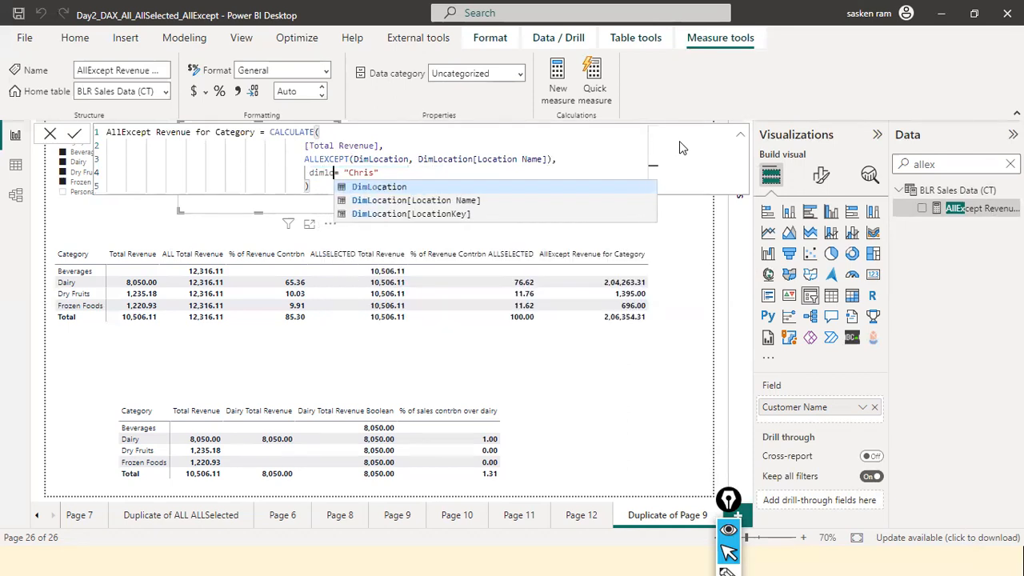
{"action": "key", "text": "Down"}
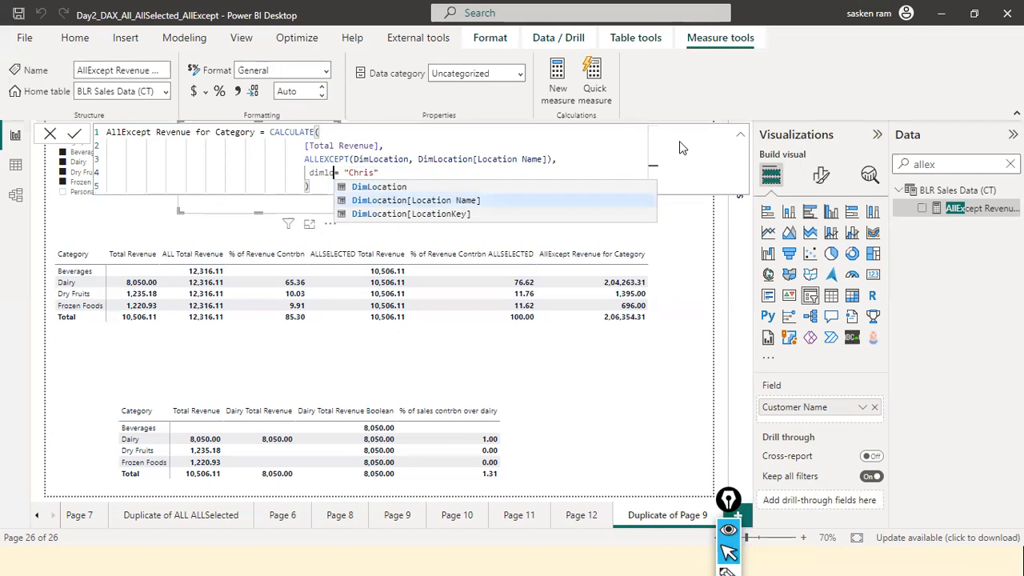
{"action": "key", "text": "Tab"}
Step: Set the location filter's comparison value to "BLR" and commit the measure
{"action": "key", "text": "ctrl+Right"}
{"action": "key", "text": "ctrl+Right"}
{"action": "key", "text": "ctrl+shift+Left"}
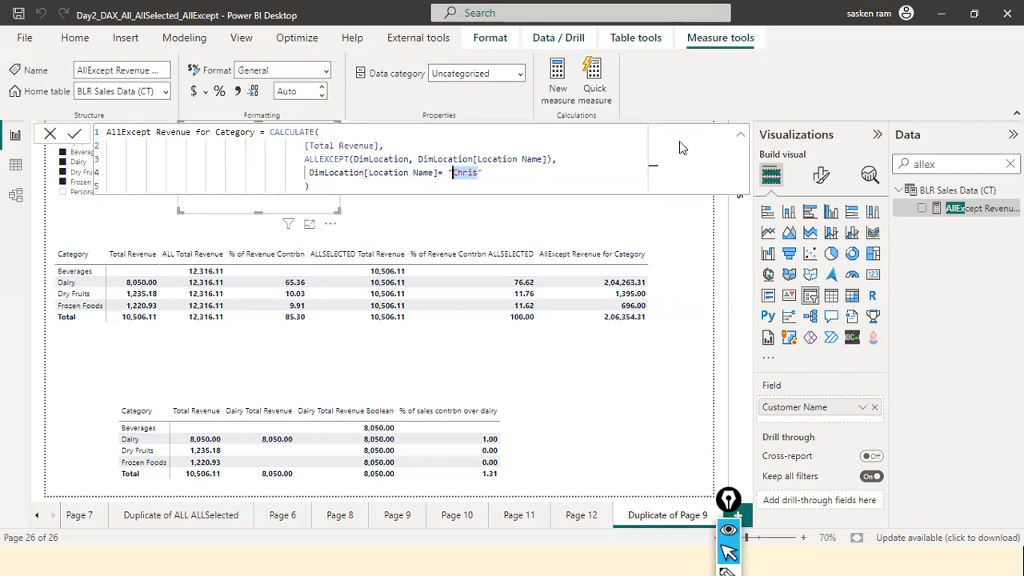
{"action": "key", "text": "BackSpace"}
{"action": "type", "text": "BLR"}
{"action": "key", "text": "Return"}
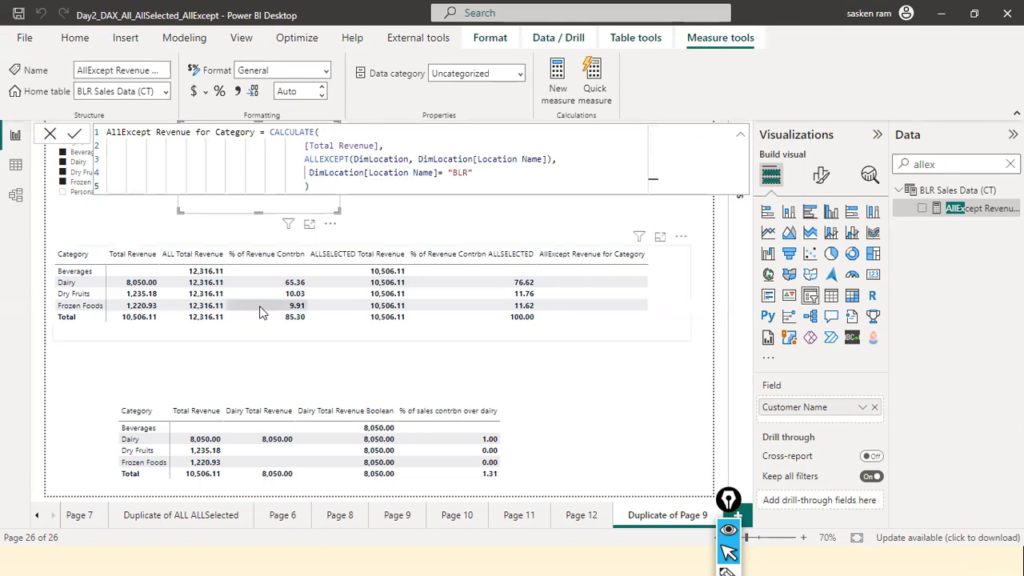
Step: Clear the customer slicer's selection and remove its Customer Name field
{"action": "left_click", "coordinate": [50, 135]}
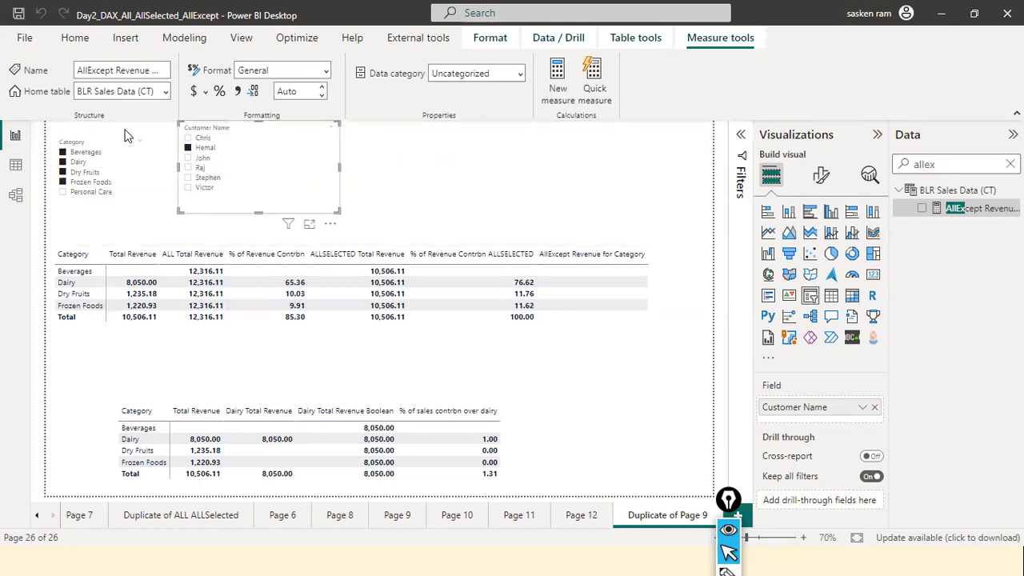
{"action": "left_click", "coordinate": [321, 129]}
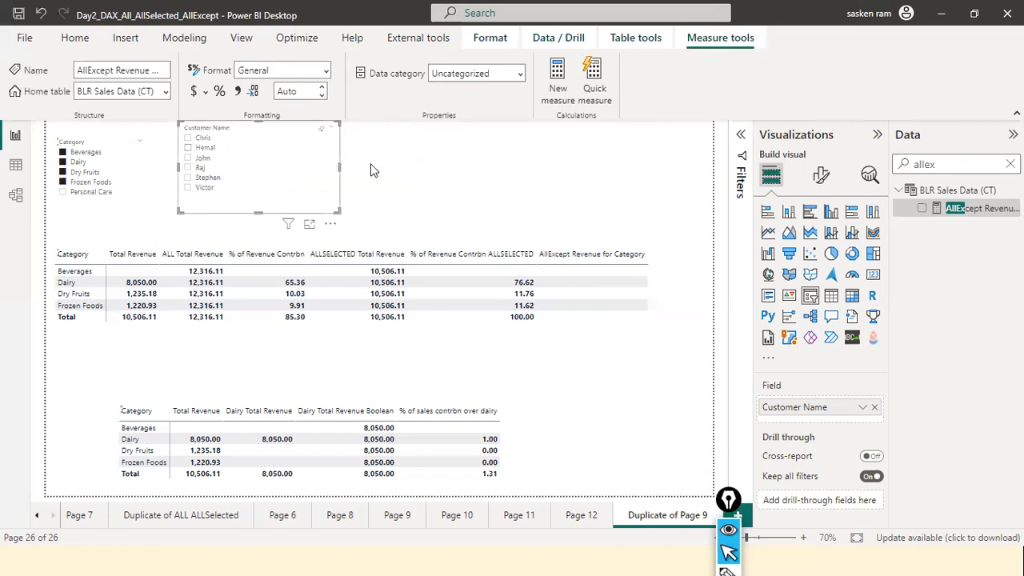
{"action": "left_click", "coordinate": [872, 408]}
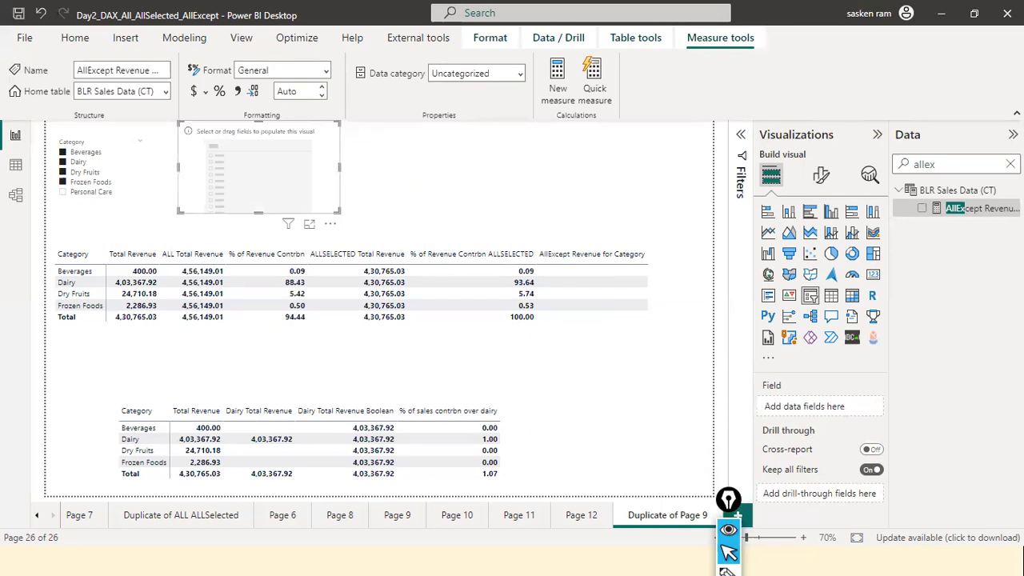
Step: Search the fields for "location" and add DimLocation's Location Name to the emptied slicer
{"action": "double_click", "coordinate": [982, 166]}
{"action": "key", "text": "BackSpace"}
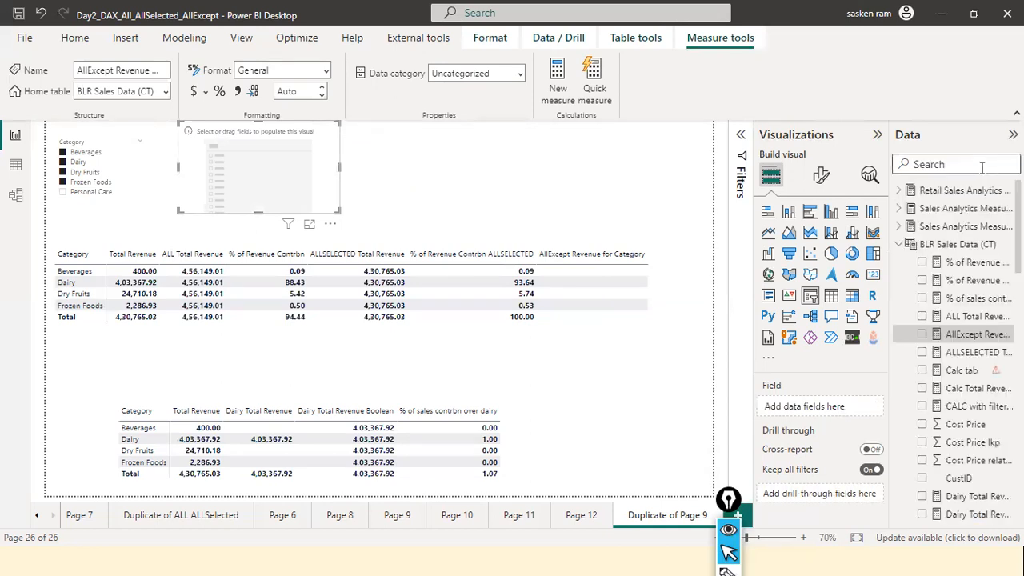
{"action": "type", "text": "location"}
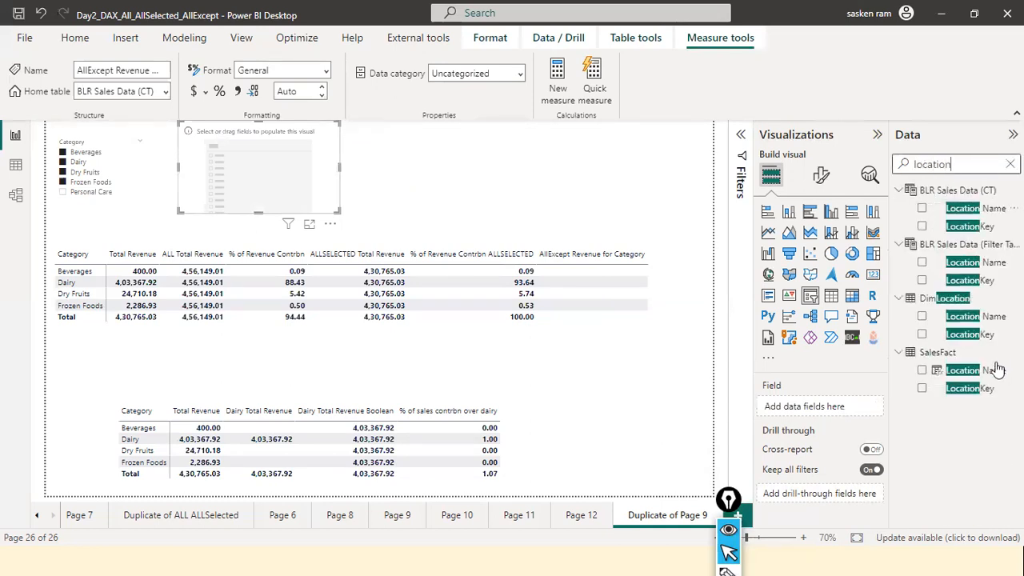
{"action": "left_click_drag", "start_coordinate": [963, 316], "coordinate": [299, 160]}
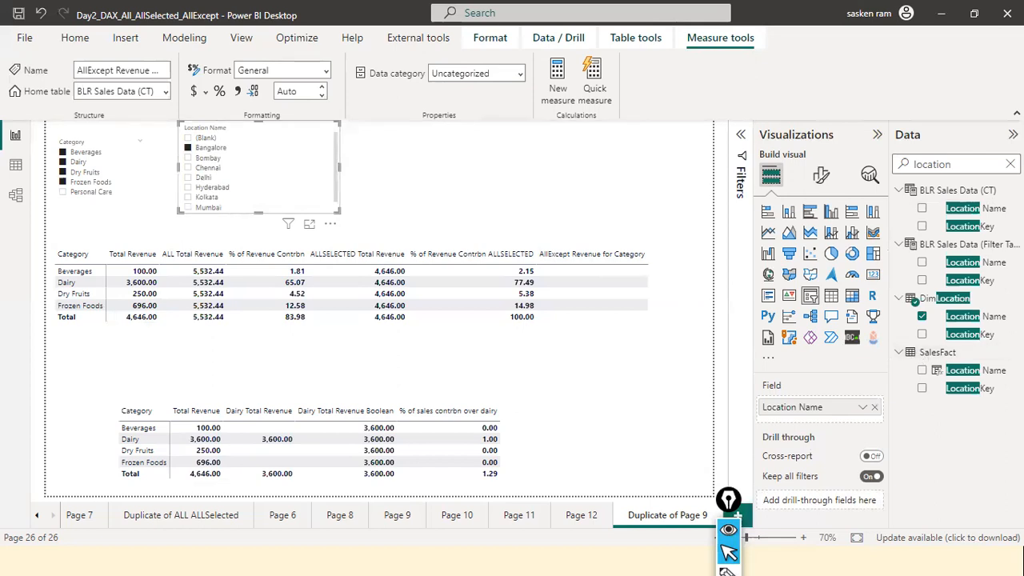
Step: Check the revenue tables with the location slicer on Bombay and (Blank), and clear the slicer selection
{"action": "left_click", "coordinate": [206, 159]}
{"action": "left_click", "coordinate": [202, 138]}
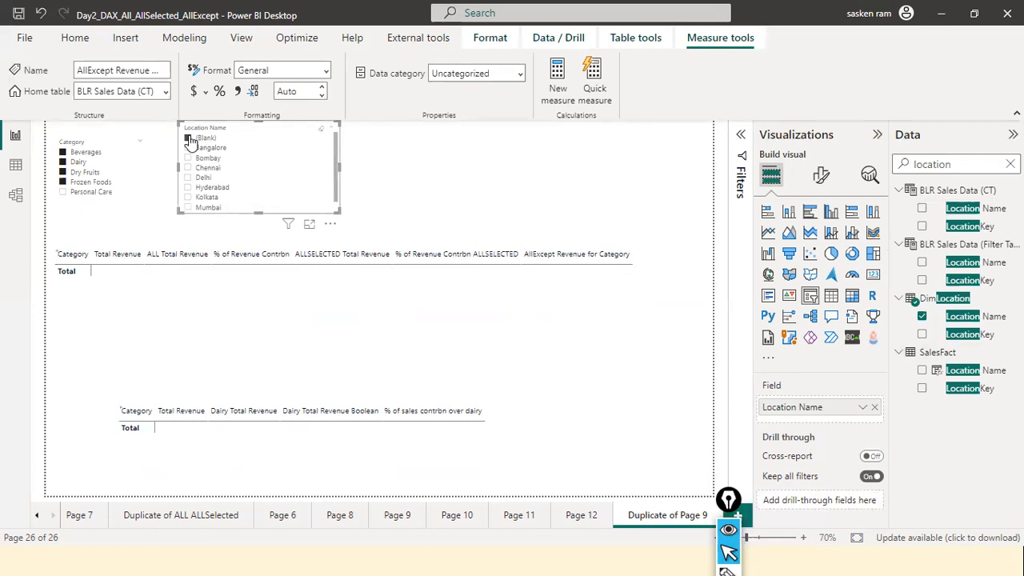
{"action": "left_click", "coordinate": [320, 129]}
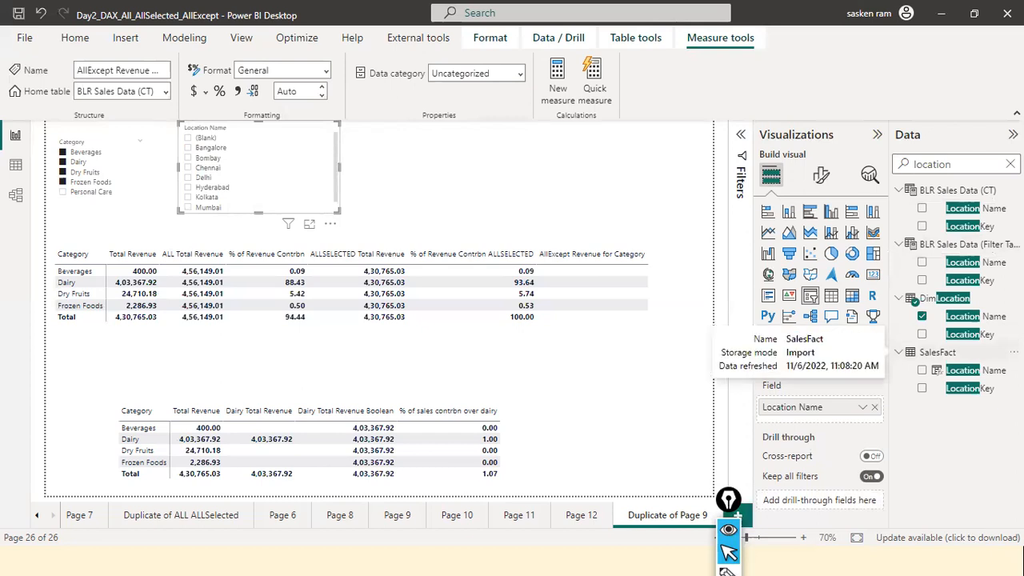
Step: Find the AllExcept revenue measure by searching for "alle" and open its formula
{"action": "double_click", "coordinate": [961, 165]}
{"action": "key", "text": "BackSpace"}
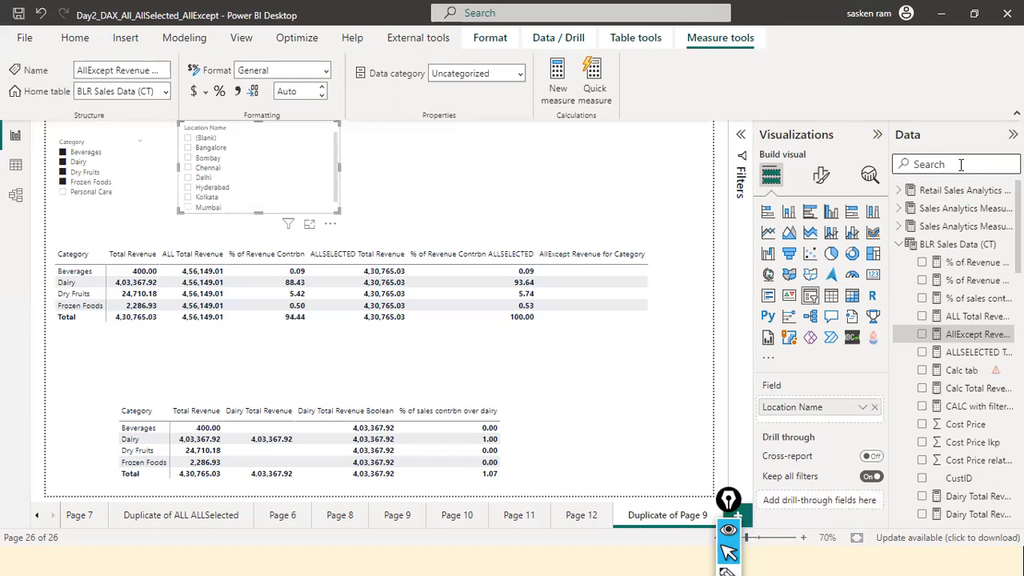
{"action": "type", "text": "allex"}
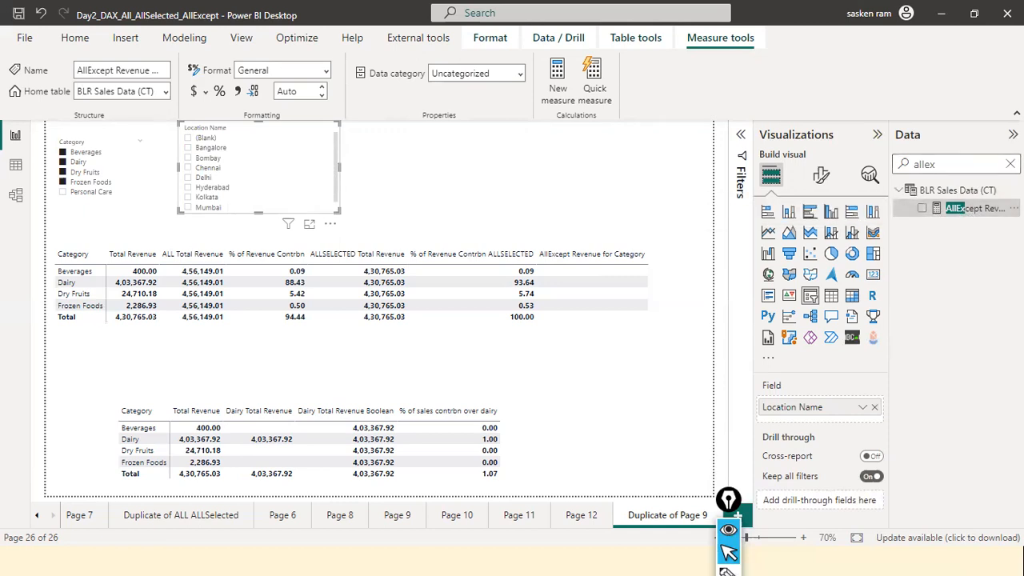
{"action": "left_click", "coordinate": [1010, 164]}
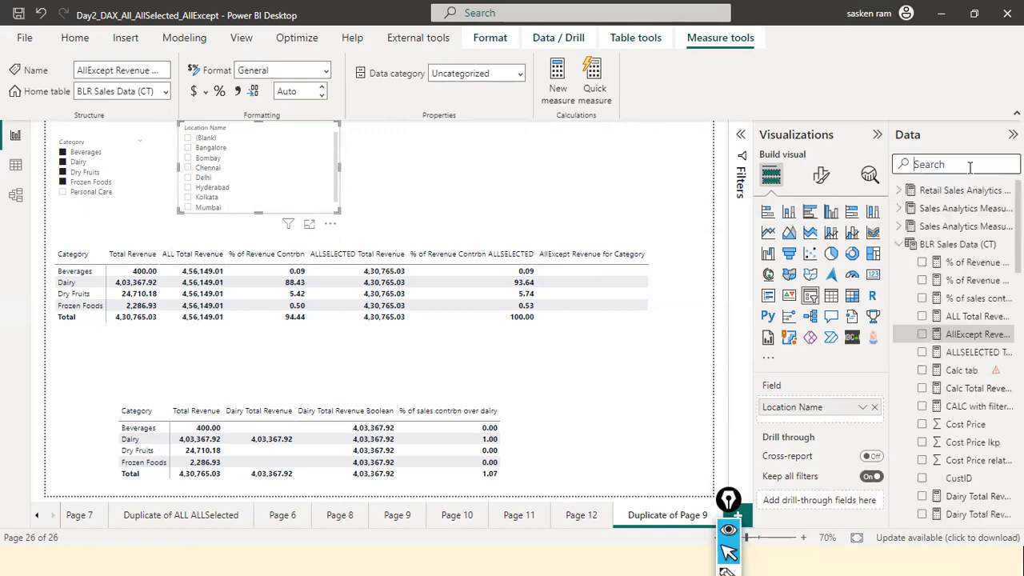
{"action": "type", "text": "alle"}
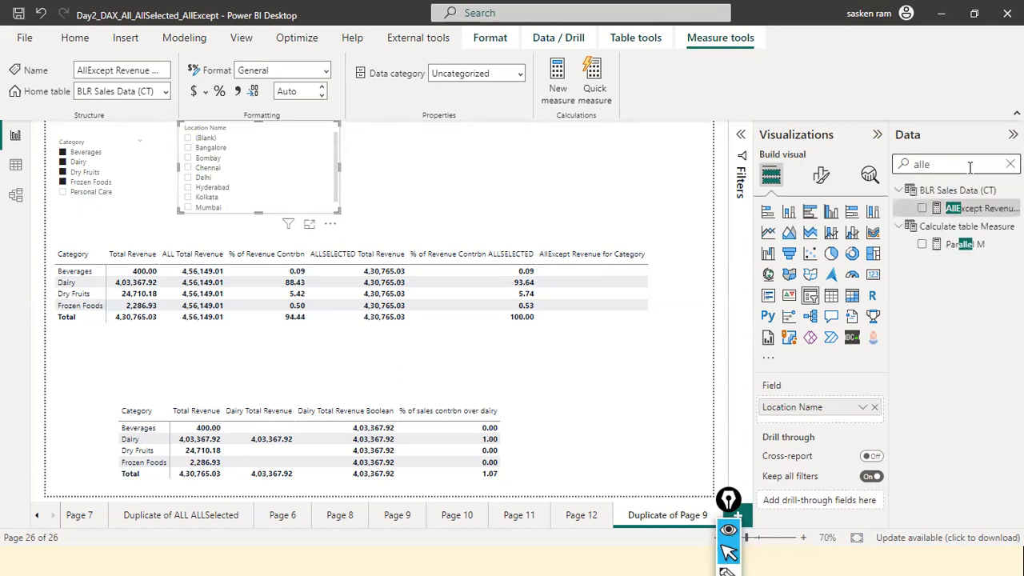
{"action": "double_click", "coordinate": [972, 208]}
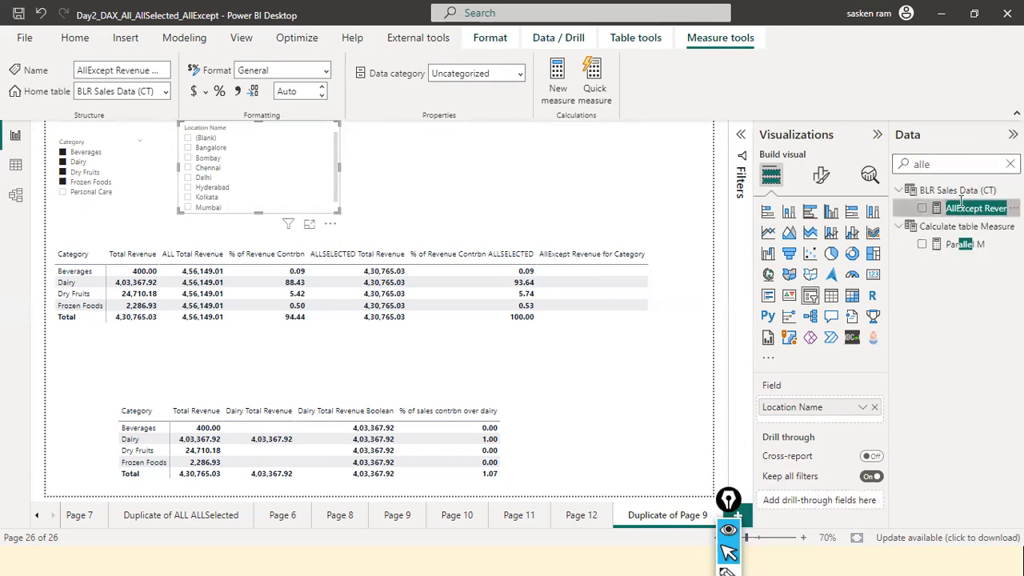
{"action": "left_click", "coordinate": [963, 245]}
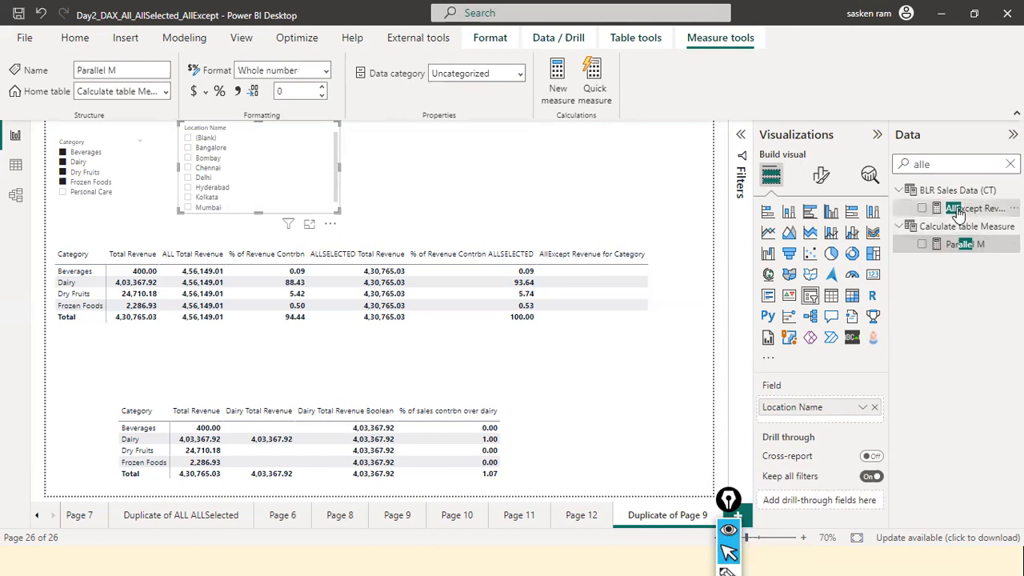
{"action": "left_click", "coordinate": [957, 212]}
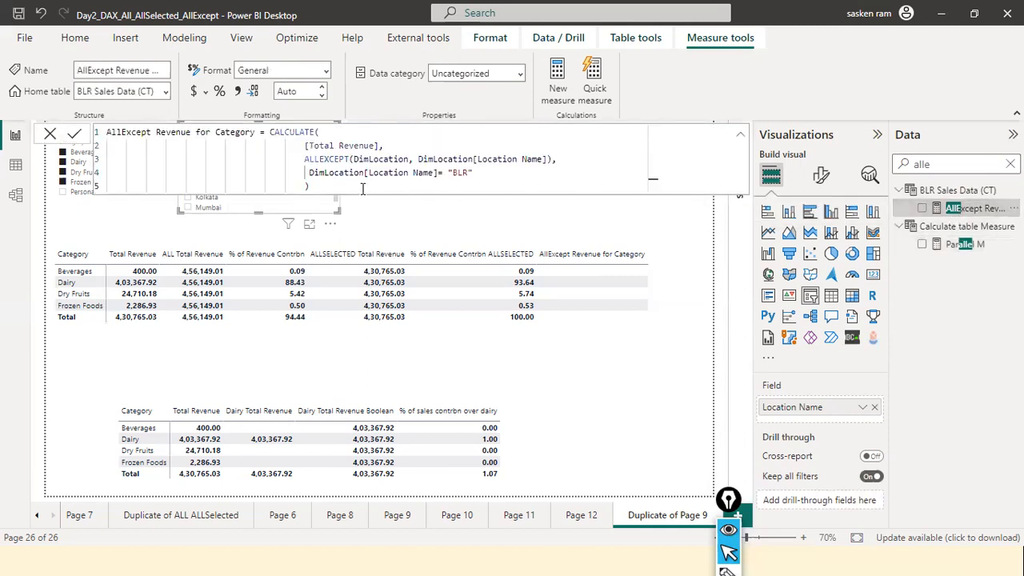
Step: Replace the column in the CALCULATE filter below ALLEXCEPT with DimLocation[LocationKey]
{"action": "double_click", "coordinate": [502, 159]}
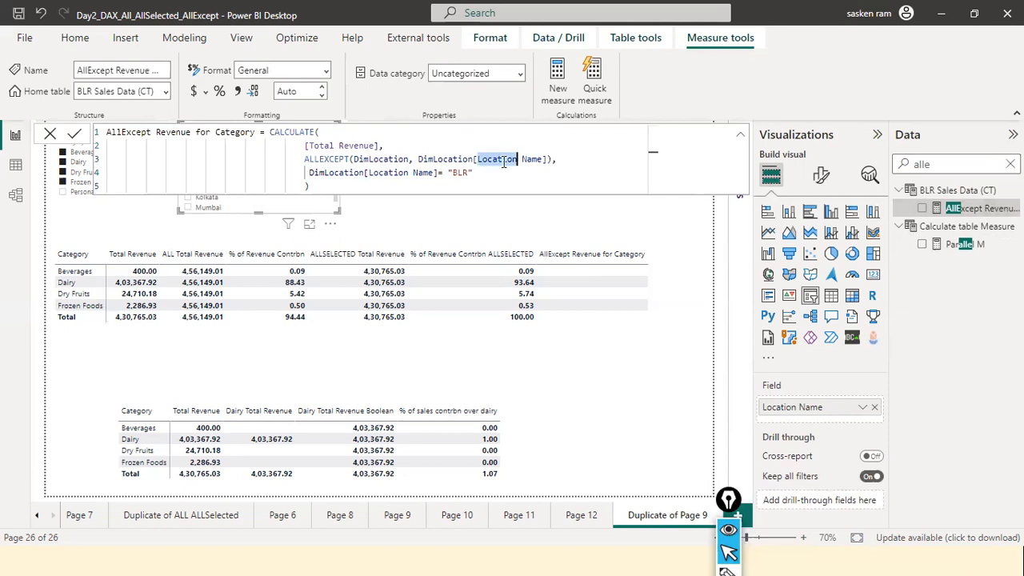
{"action": "double_click", "coordinate": [395, 173]}
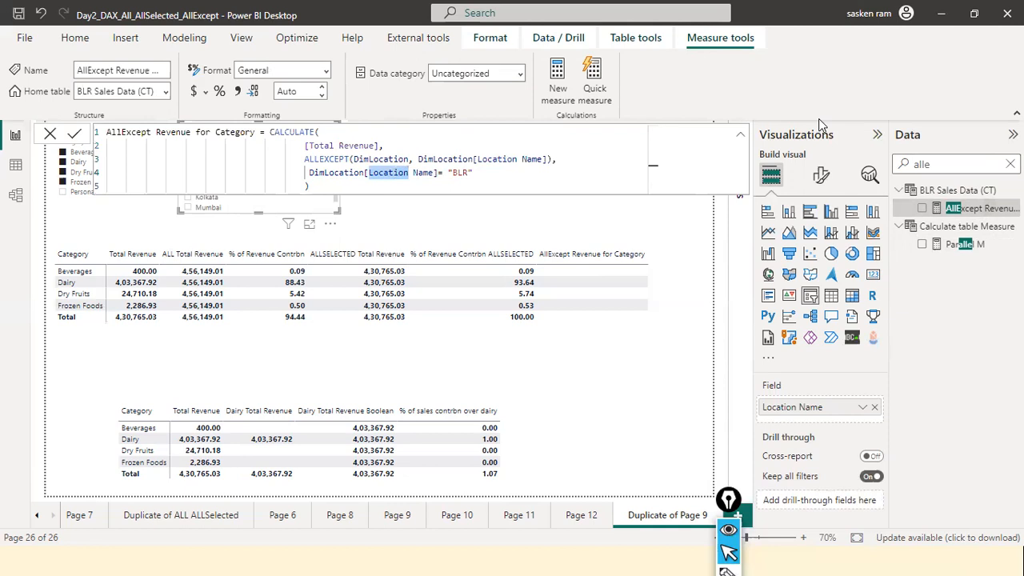
{"action": "key", "text": "Left"}
{"action": "key", "text": "ctrl+shift+Right"}
{"action": "type", "text": "loc"}
{"action": "key", "text": "Tab"}
Step: Replace ALLEXCEPT's column argument with DimLocation[LocationKey], commit the measure and close the formula editor
{"action": "key", "text": "Up"}
{"action": "key", "text": "shift+Right"}
{"action": "key", "text": "shift+Right"}
{"action": "key", "text": "shift+Right"}
{"action": "key", "text": "shift+Right"}
{"action": "key", "text": "shift+Right"}
{"action": "key", "text": "shift+Right"}
{"action": "key", "text": "shift+Right"}
{"action": "key", "text": "shift+Right"}
{"action": "key", "text": "shift+Right"}
{"action": "key", "text": "shift+Right"}
{"action": "key", "text": "shift+Right"}
{"action": "key", "text": "shift+Right"}
{"action": "key", "text": "shift+Right"}
{"action": "key", "text": "shift+Right"}
{"action": "key", "text": "shift+Right"}
{"action": "key", "text": "shift+Right"}
{"action": "key", "text": "shift+Right"}
{"action": "key", "text": "shift+Right"}
{"action": "key", "text": "shift+Right"}
{"action": "key", "text": "shift+Right"}
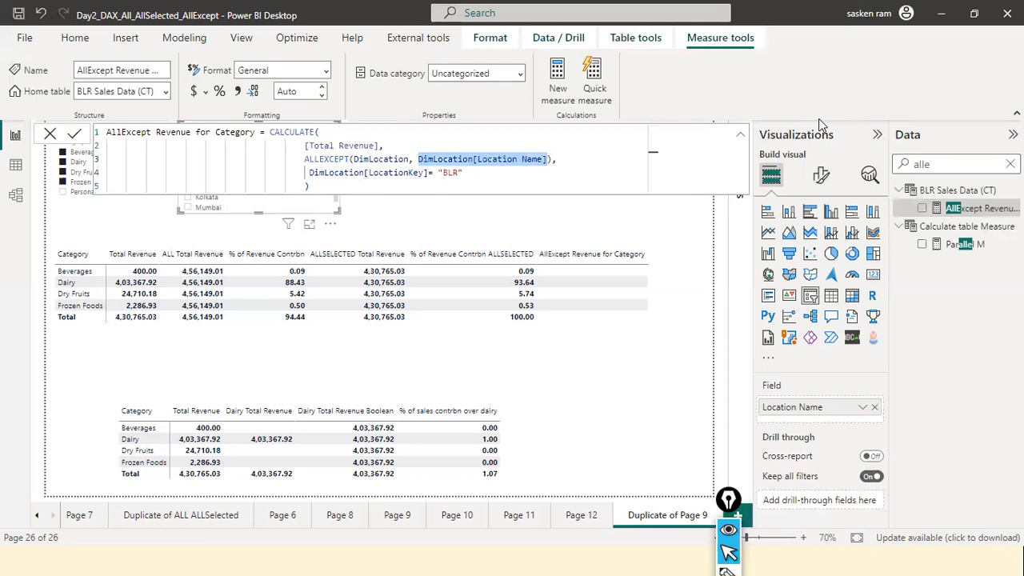
{"action": "type", "text": "diml"}
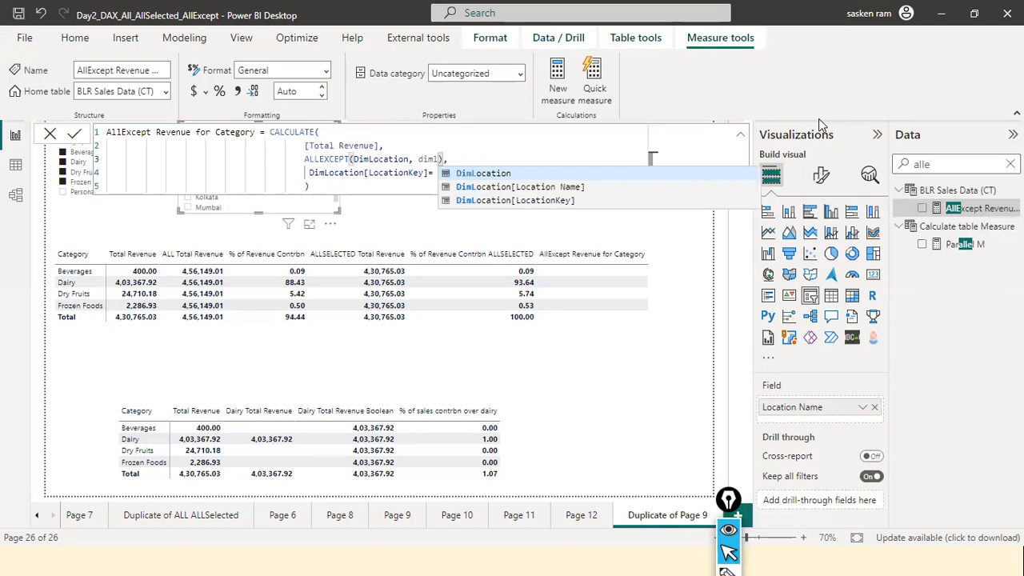
{"action": "key", "text": "Down"}
{"action": "key", "text": "Down"}
{"action": "key", "text": "Tab"}
{"action": "key", "text": "Down"}
{"action": "key", "text": "Down"}
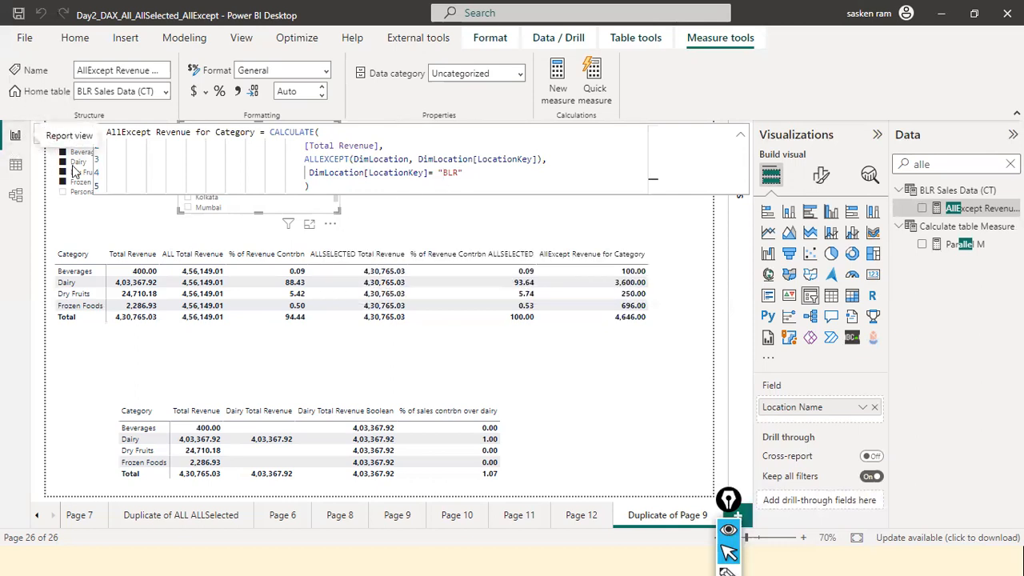
{"action": "left_click", "coordinate": [49, 134]}
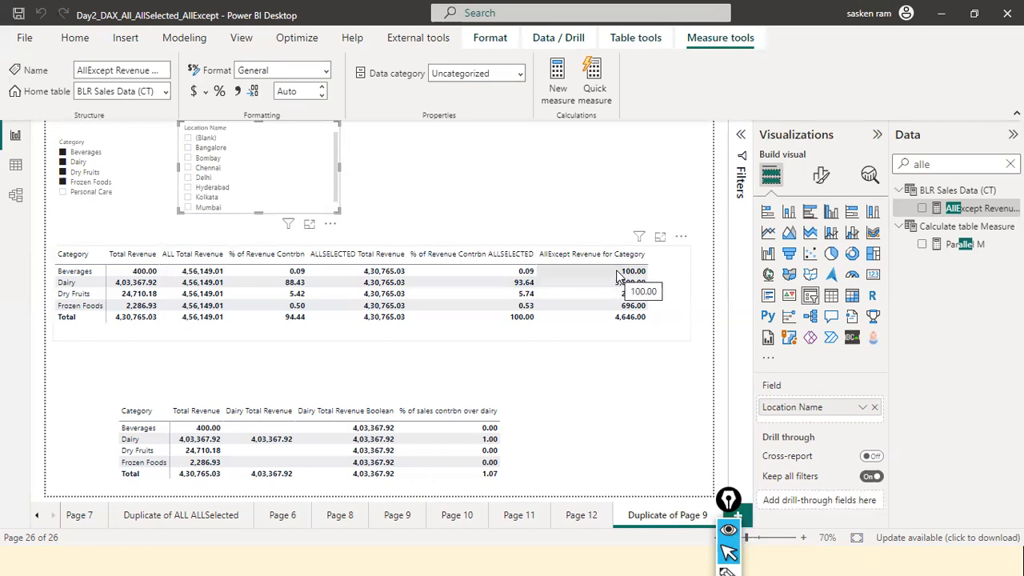
Step: Compare the AllExcept revenue column with the location slicer on Bombay, Chennai, Delhi, Bangalore and Hyderabad, and clear the selection
{"action": "left_click", "coordinate": [189, 159]}
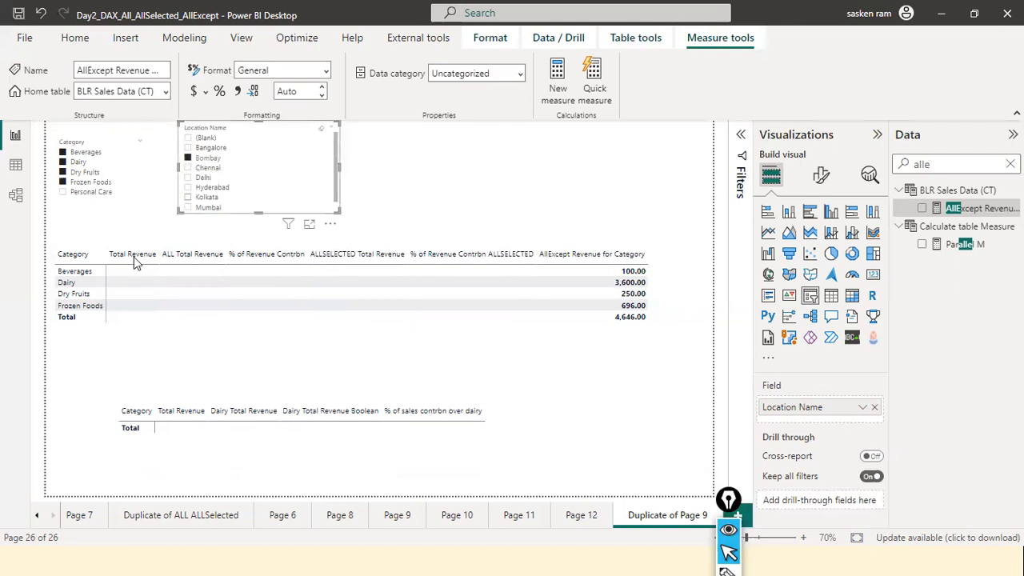
{"action": "left_click", "coordinate": [189, 168]}
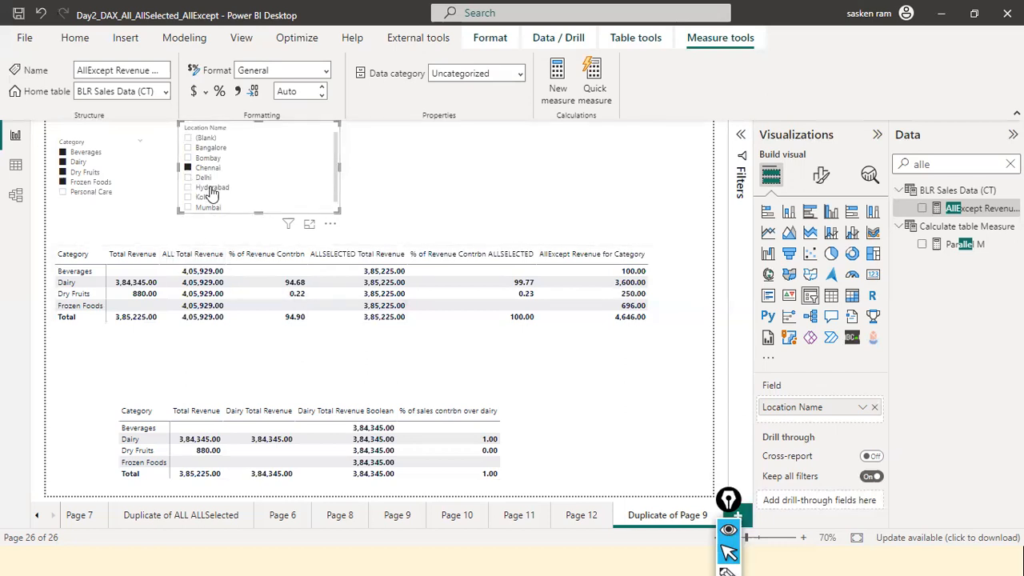
{"action": "left_click", "coordinate": [189, 178]}
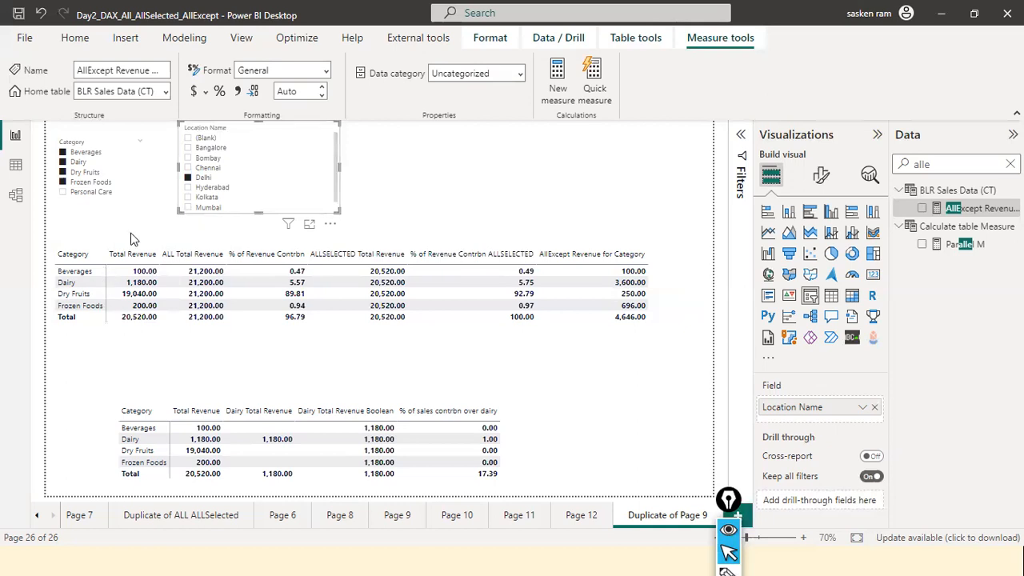
{"action": "left_click", "coordinate": [188, 168]}
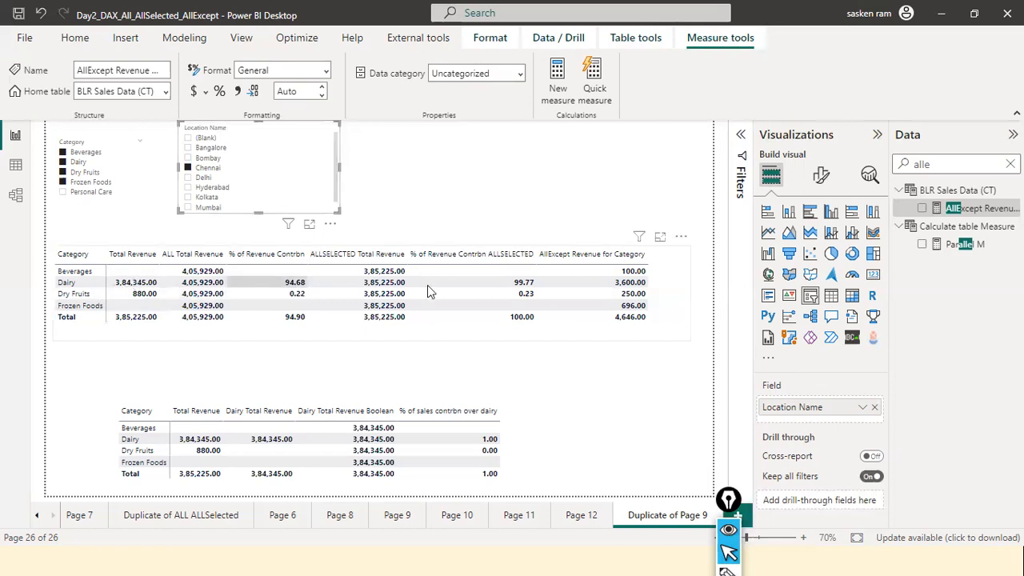
{"action": "left_click", "coordinate": [188, 150]}
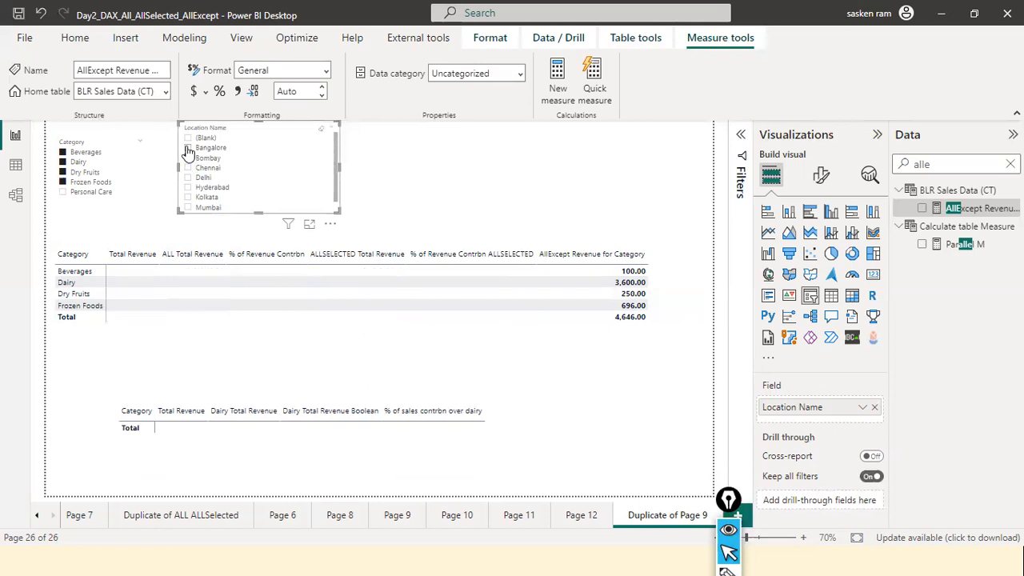
{"action": "left_click", "coordinate": [188, 150]}
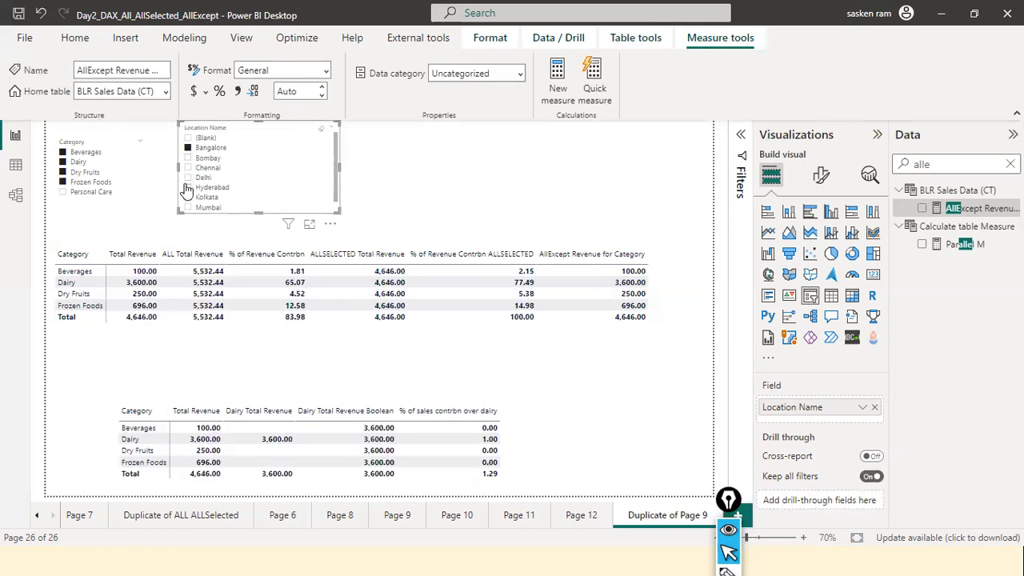
{"action": "left_click", "coordinate": [189, 188]}
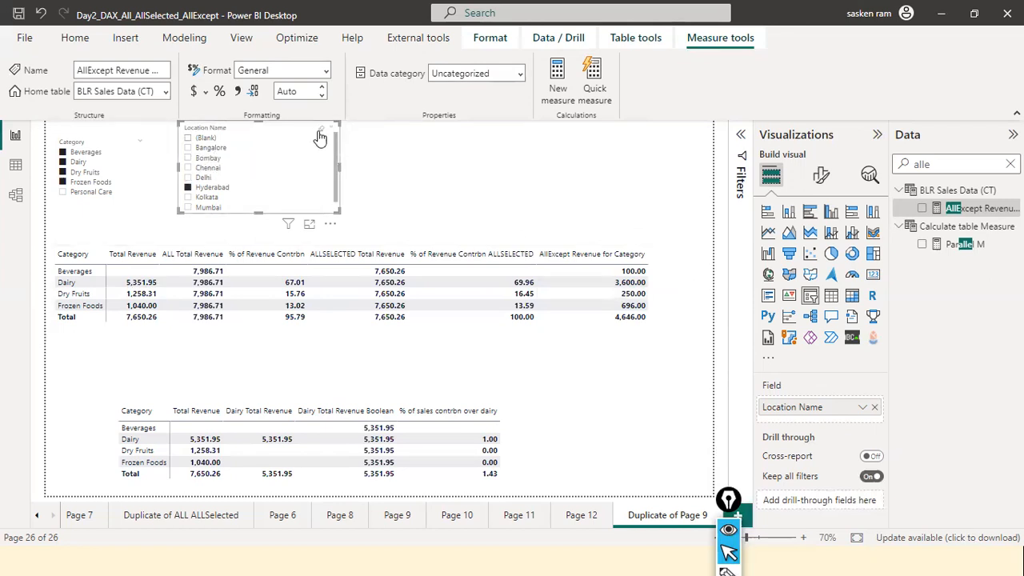
{"action": "left_click", "coordinate": [321, 131]}
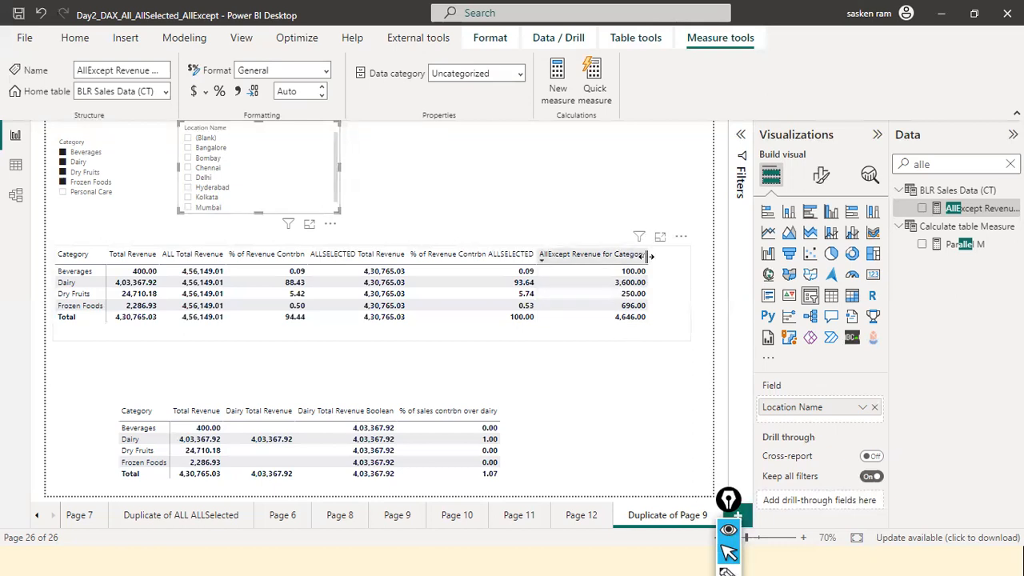
Step: Recheck the AllExcept revenue column with the location slicer on Chennai and cleared, and select the upper revenue matrix
{"action": "left_click", "coordinate": [189, 168]}
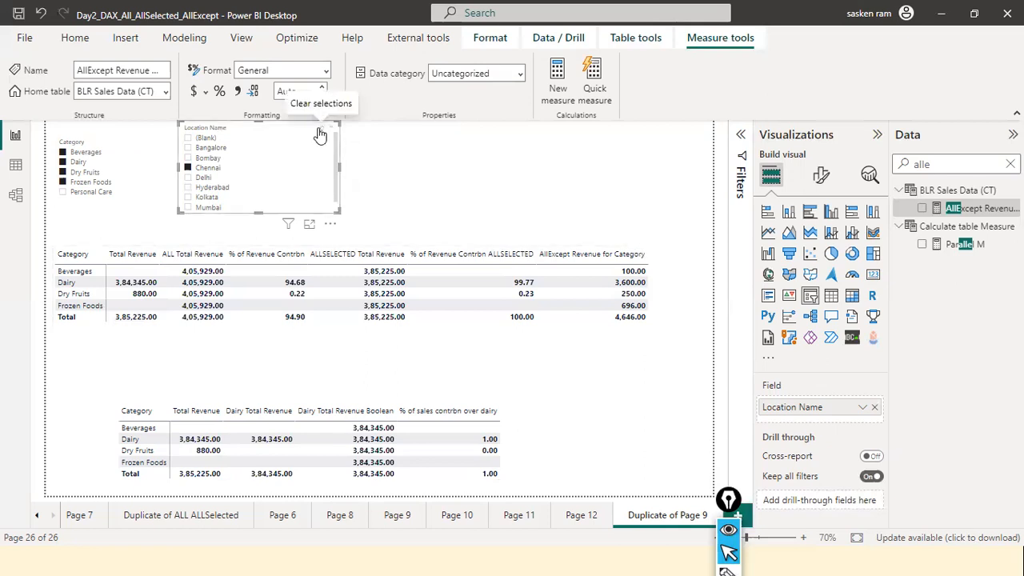
{"action": "left_click", "coordinate": [320, 134]}
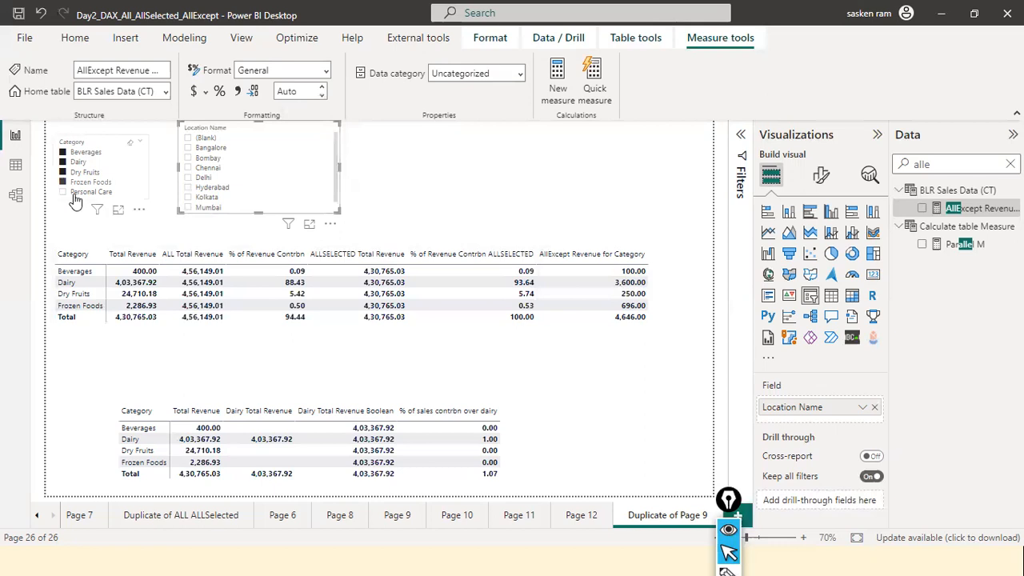
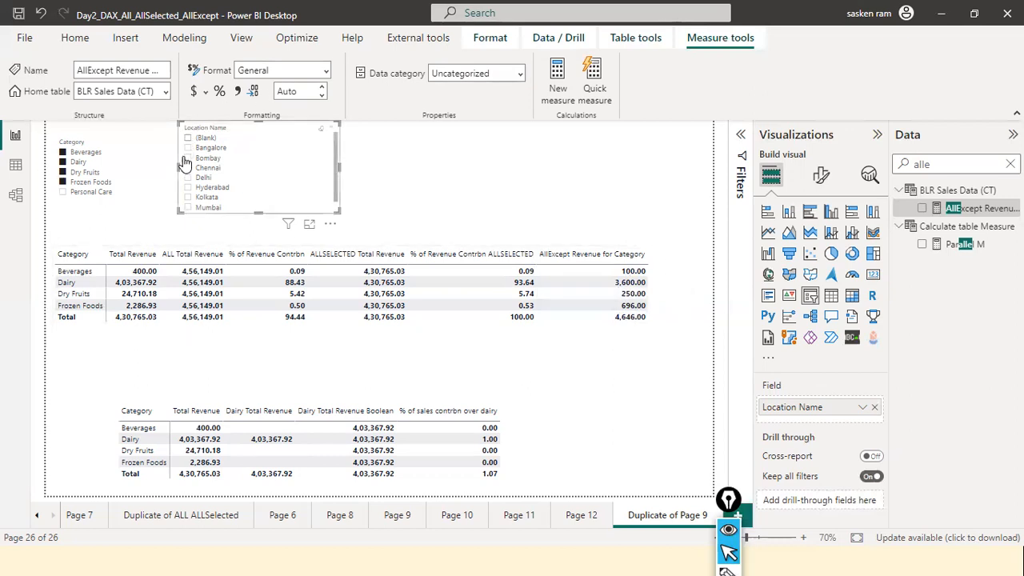
{"action": "left_click", "coordinate": [189, 170]}
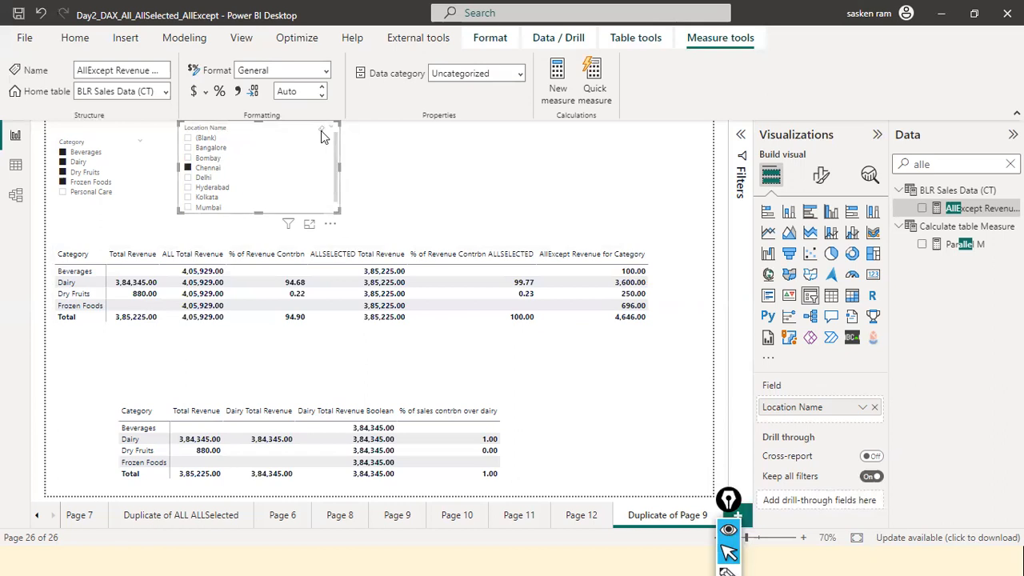
{"action": "left_click", "coordinate": [322, 132]}
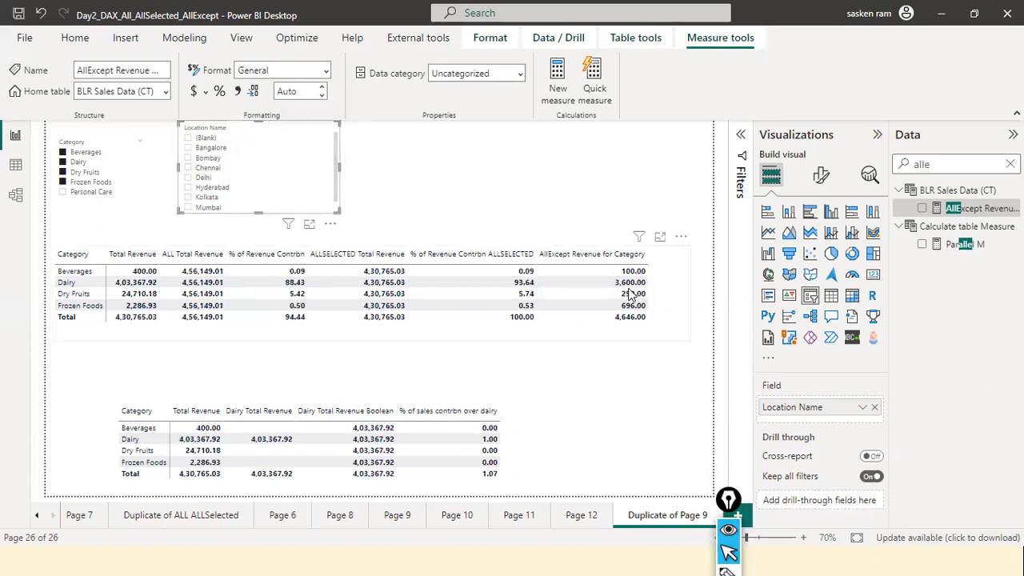
{"action": "left_click", "coordinate": [632, 293]}
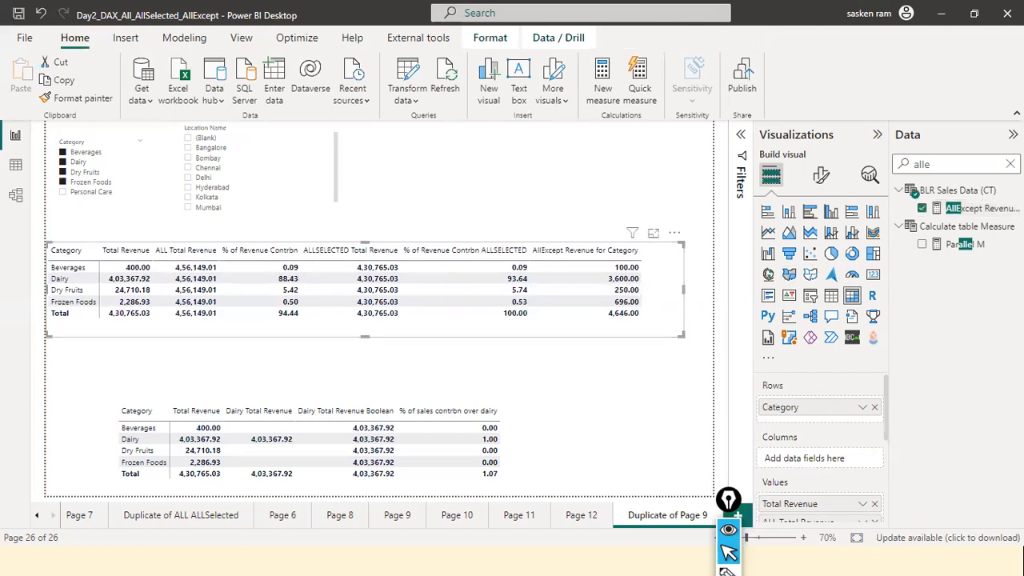
Step: Clear the field search, view the Filter Functions slide in the presentation, and return to the Power BI report
{"action": "left_click", "coordinate": [1010, 164]}
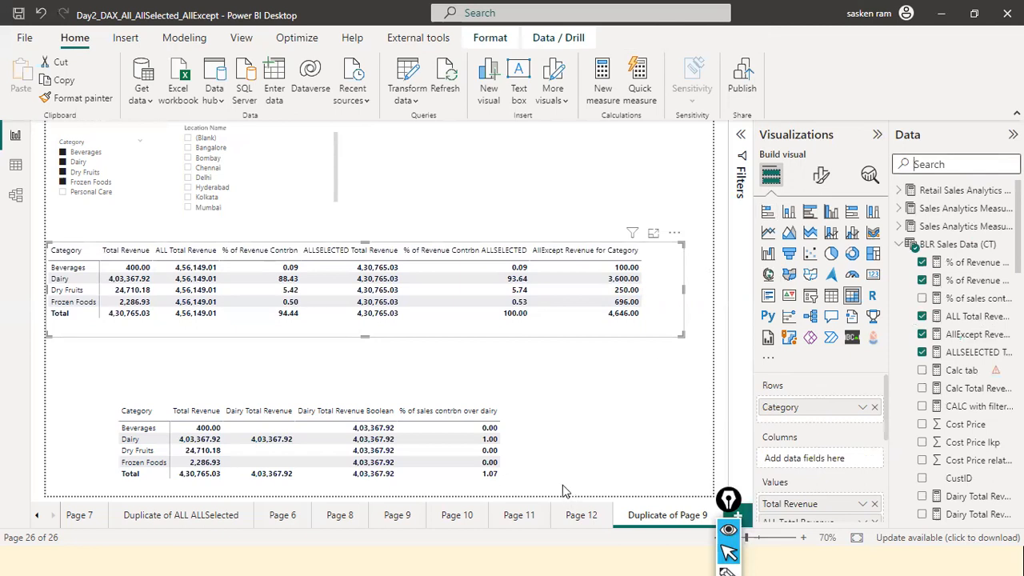
{"action": "key", "text": "alt+Tab"}
{"action": "key", "text": "alt+Tab"}
{"action": "key", "text": "alt+Tab"}
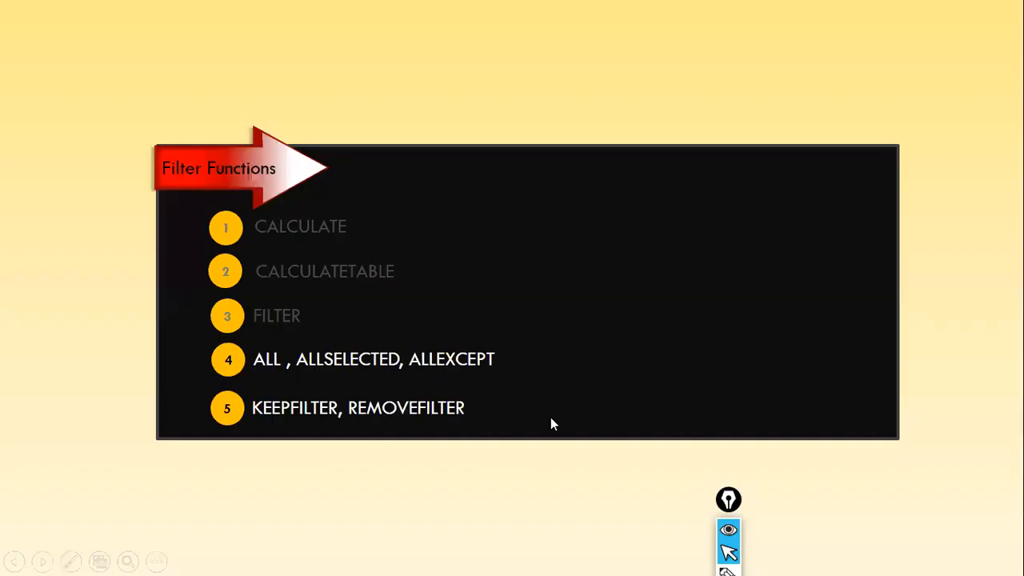
{"action": "key", "text": "alt+Tab"}
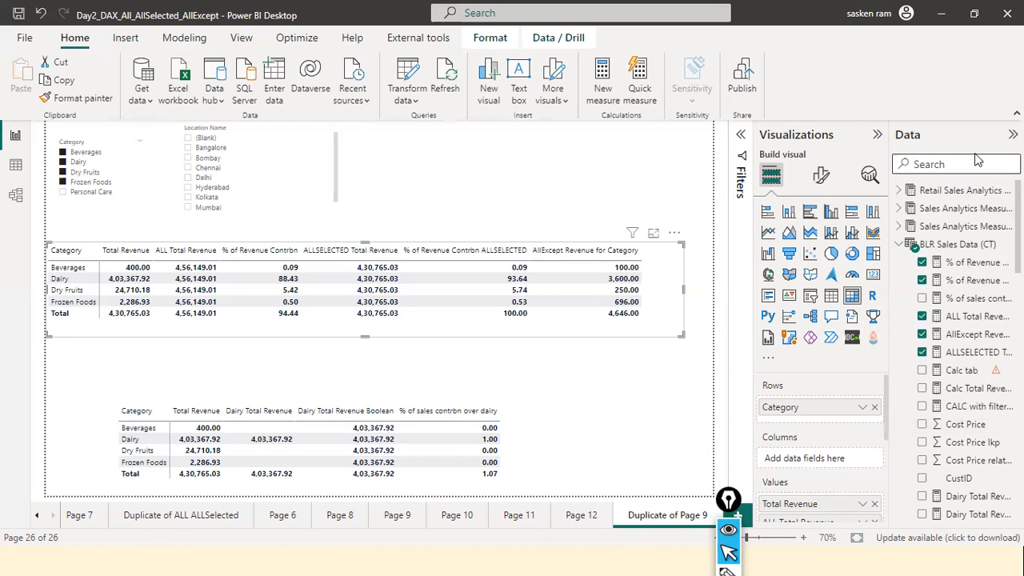
Step: Find the AllExcept Revenue for Category measure by searching for "alle", copy its whole formula and close the formula editor
{"action": "type", "text": "alle"}
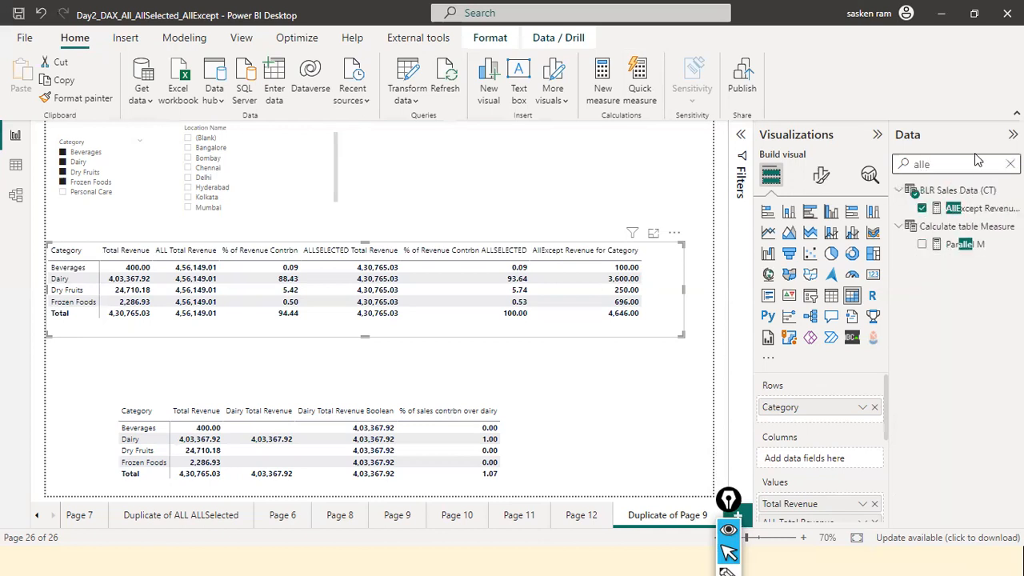
{"action": "left_click", "coordinate": [956, 209]}
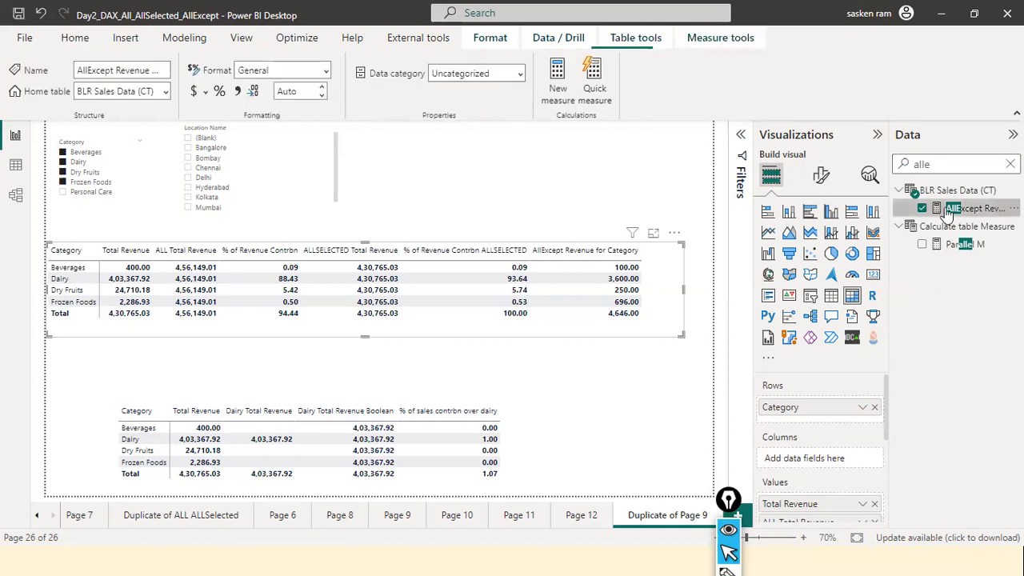
{"action": "key", "text": "ctrl+a"}
{"action": "key", "text": "ctrl+c"}
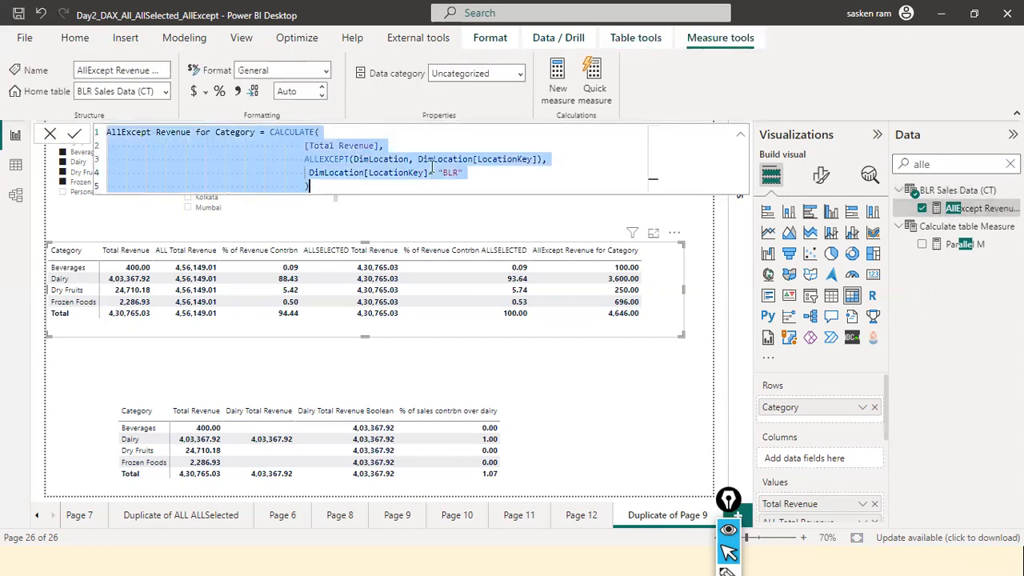
{"action": "left_click", "coordinate": [52, 135]}
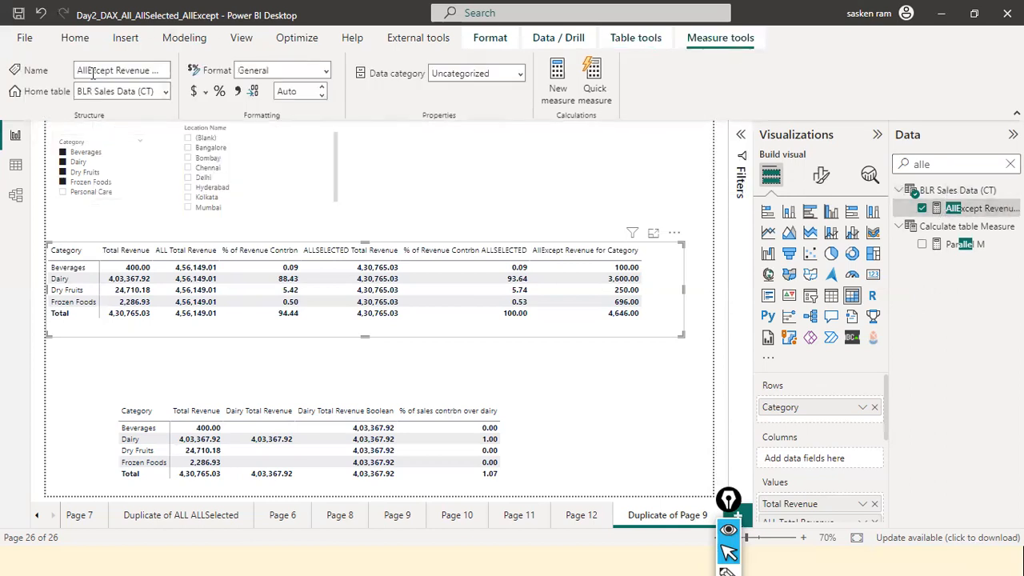
Step: Create a new measure from the copied formula and replace AllExcept with keepfilters in its name
{"action": "left_click", "coordinate": [189, 37]}
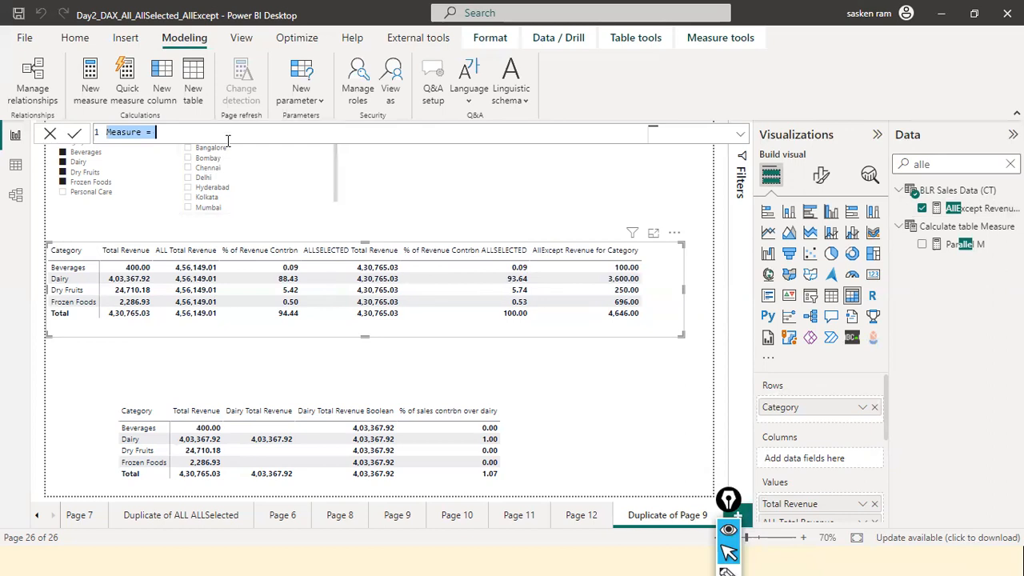
{"action": "key", "text": "ctrl+v"}
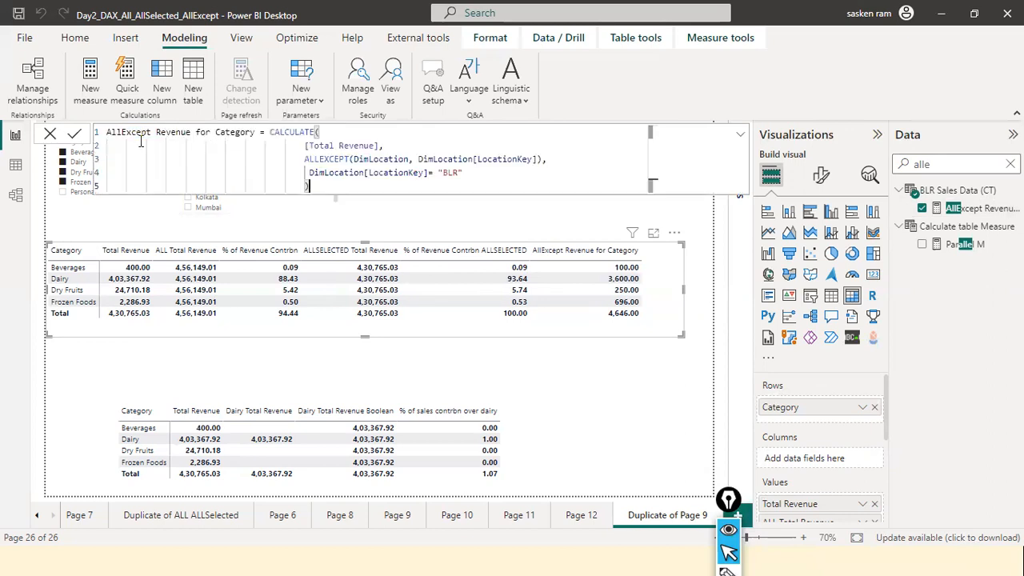
{"action": "left_click_drag", "start_coordinate": [159, 131], "coordinate": [6, 128]}
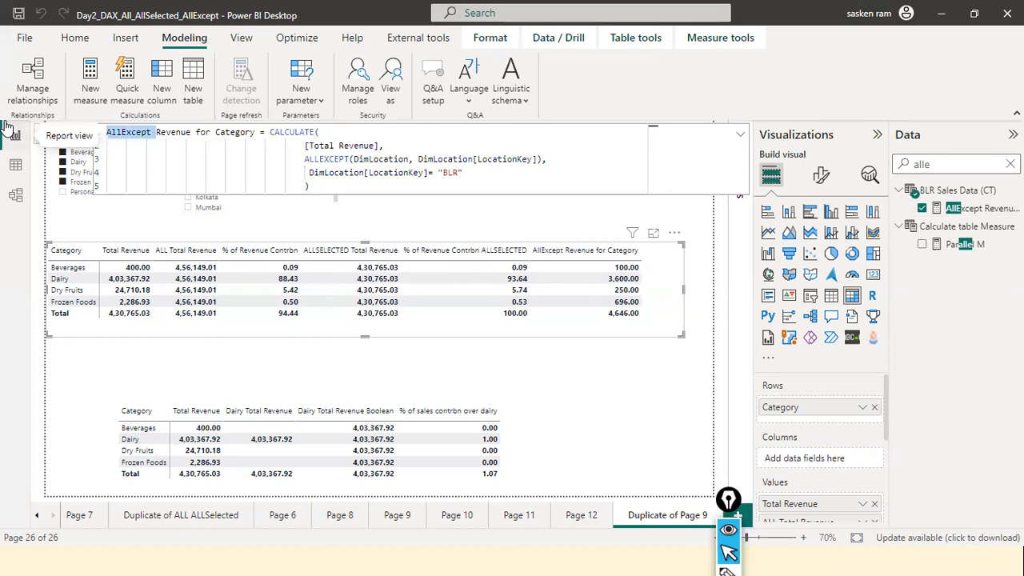
{"action": "type", "text": "keepfilter"}
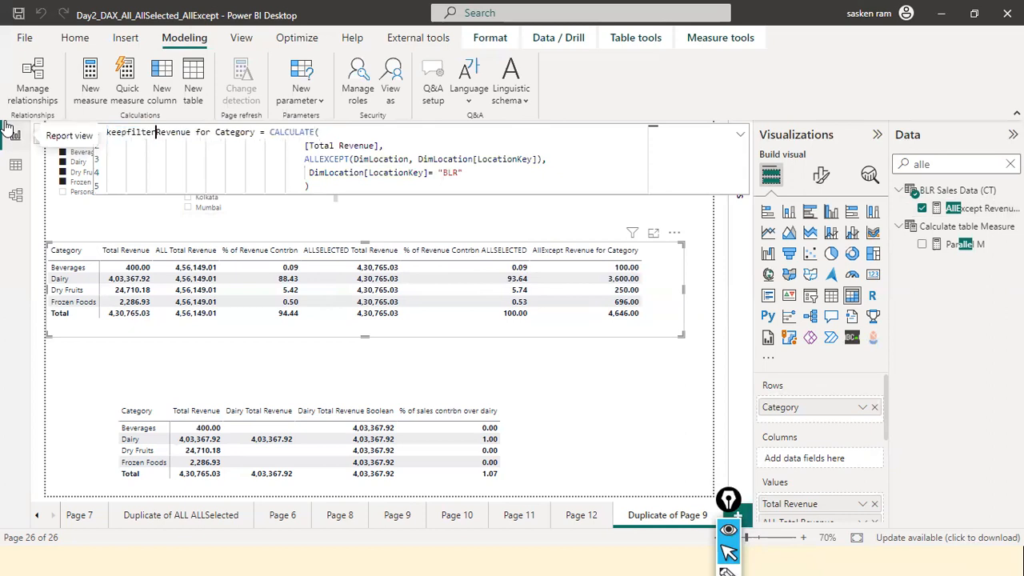
{"action": "type", "text": "s"}
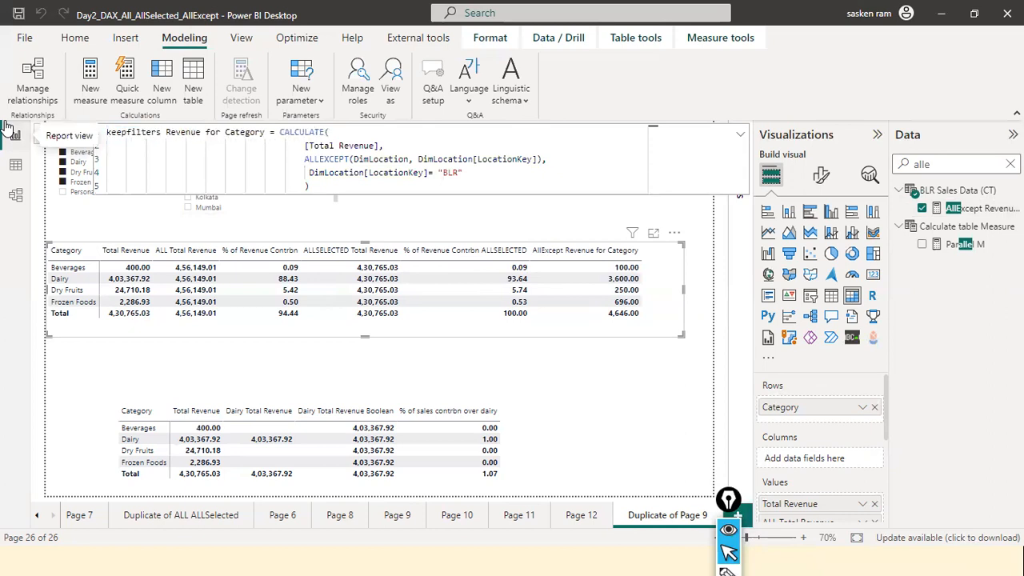
Step: Shorten Revenue to Rev in the new measure's name so it reads keepfilters Rev for Category
{"action": "key", "text": "shift+Down"}
{"action": "key", "text": "Right"}
{"action": "key", "text": "Up"}
{"action": "key", "text": "Right"}
{"action": "key", "text": "Right"}
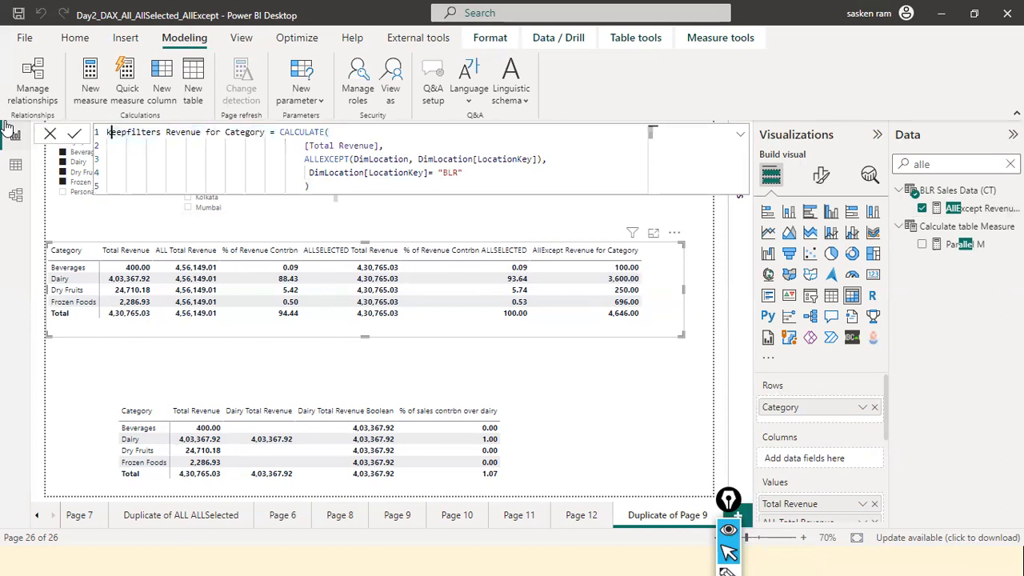
{"action": "key", "text": "ctrl+Right"}
{"action": "key", "text": "ctrl+Right"}
{"action": "key", "text": "BackSpace"}
{"action": "key", "text": "BackSpace"}
{"action": "key", "text": "BackSpace"}
{"action": "key", "text": "BackSpace"}
{"action": "key", "text": "BackSpace"}
{"action": "type", "text": "v"}
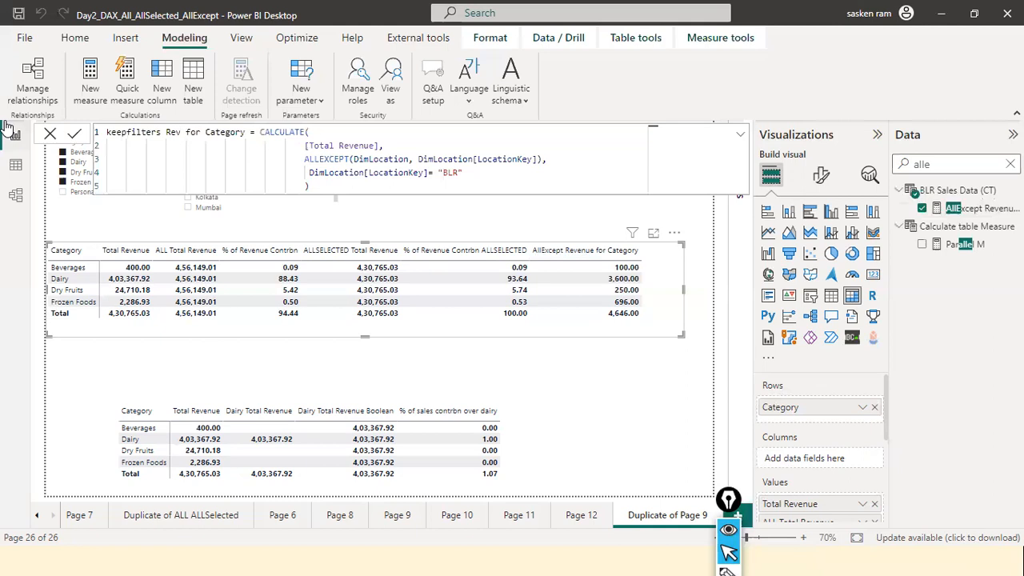
Step: Replace the ALLEXCEPT argument in the new measure with an opening KEEPFILTERS( before the DimLocation[LocationKey]= "BLR" condition
{"action": "key", "text": "Down"}
{"action": "key", "text": "Right"}
{"action": "left_click", "coordinate": [493, 159]}
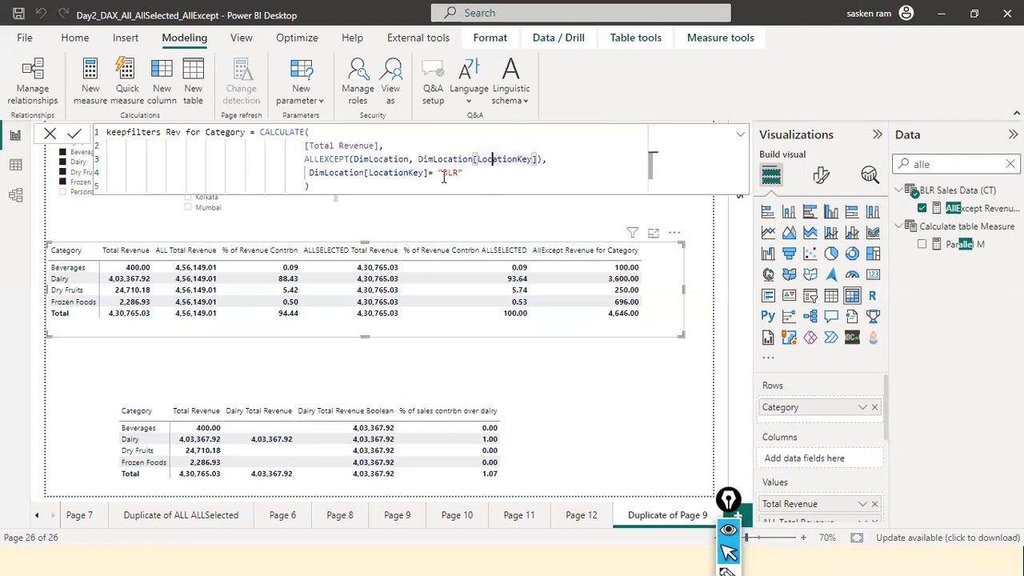
{"action": "left_click_drag", "start_coordinate": [301, 159], "coordinate": [547, 159]}
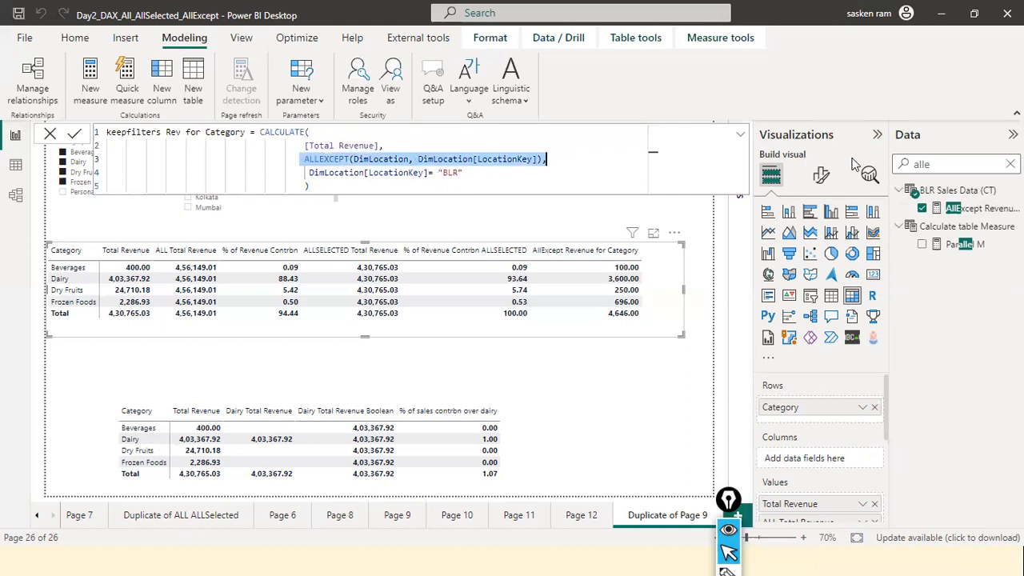
{"action": "type", "text": "keep"}
{"action": "key", "text": "Down"}
{"action": "key", "text": "Down"}
{"action": "key", "text": "Tab"}
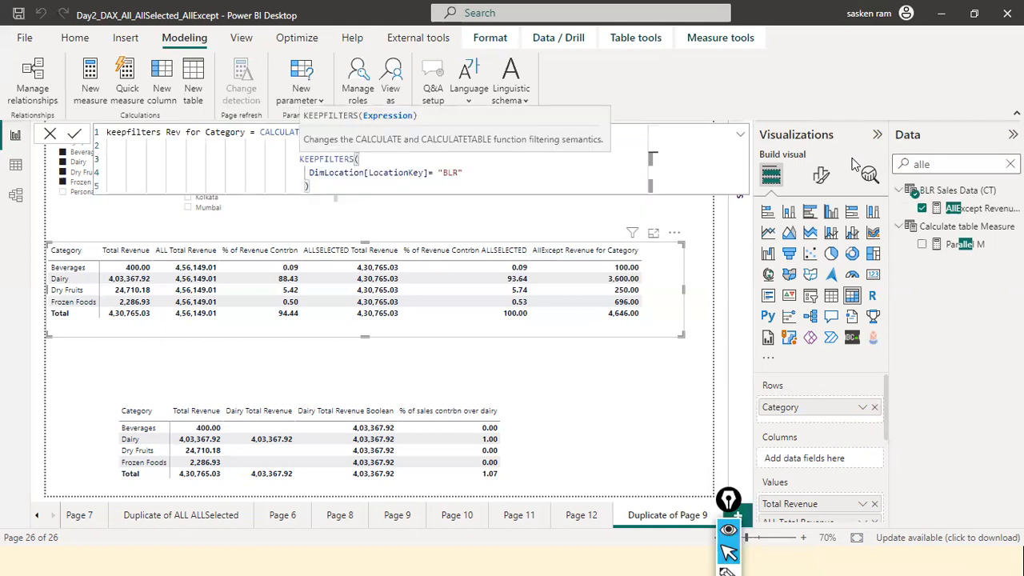
Step: Complete the KEEPFILTERS call with an extra closing parenthesis at the end of the formula and commit the measure
{"action": "key", "text": "Down"}
{"action": "key", "text": "Down"}
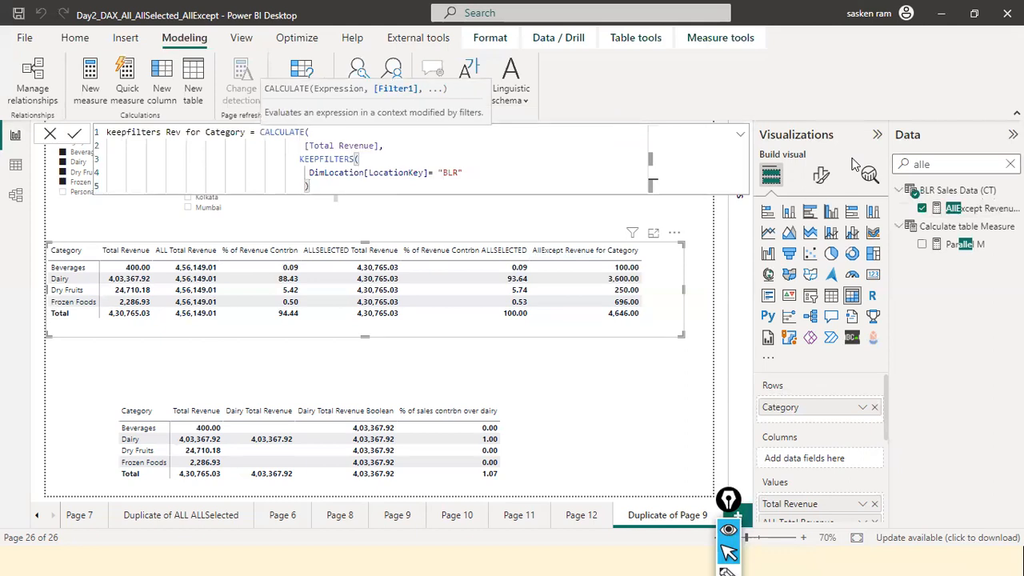
{"action": "key", "text": "Return"}
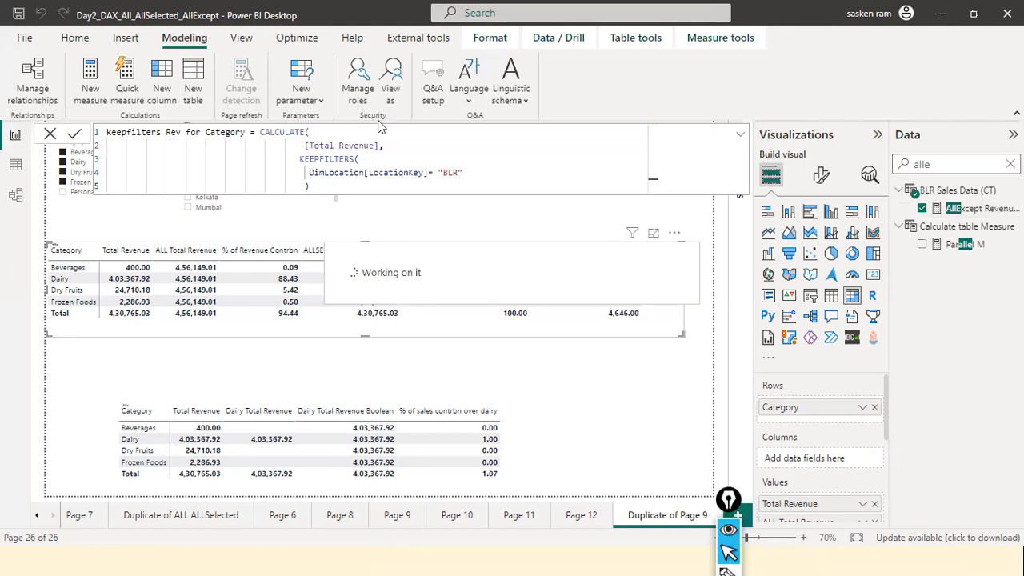
{"action": "type", "text": ")"}
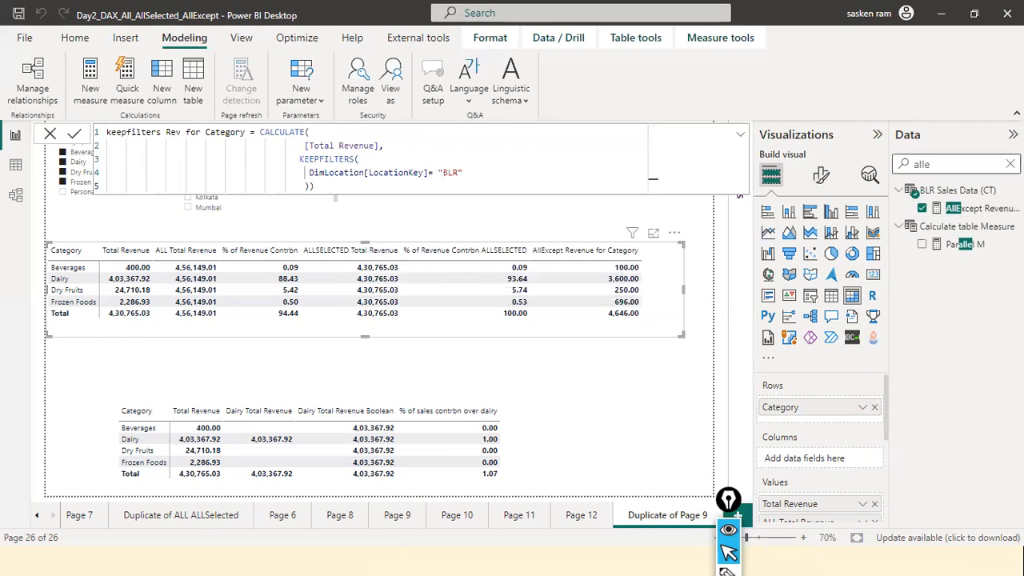
Step: Search the fields for "keep" and add keepfilters Rev for Category to the upper revenue matrix as its last column
{"action": "key", "text": "BackSpace"}
{"action": "key", "text": "BackSpace"}
{"action": "key", "text": "BackSpace"}
{"action": "key", "text": "BackSpace"}
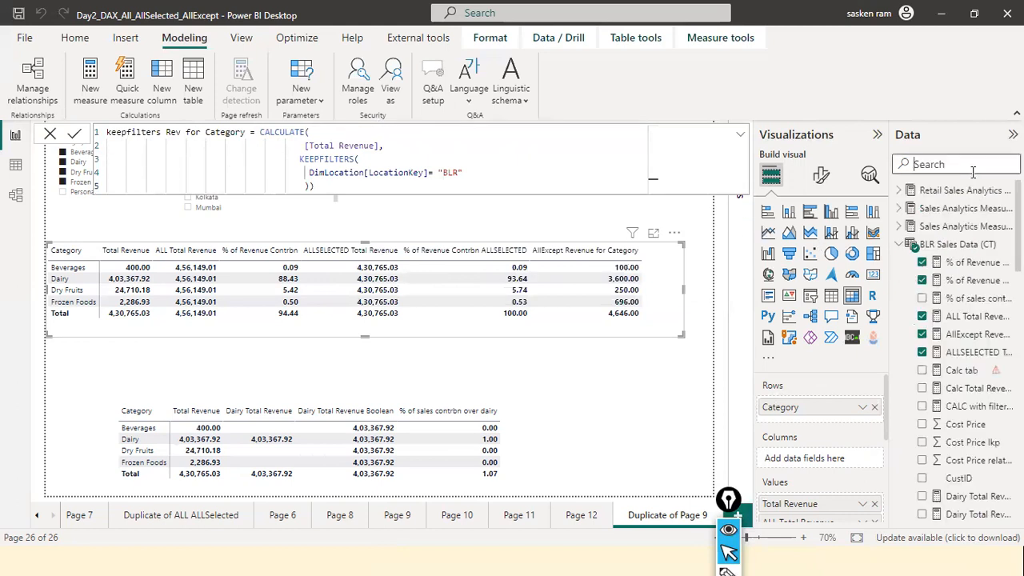
{"action": "type", "text": "keep"}
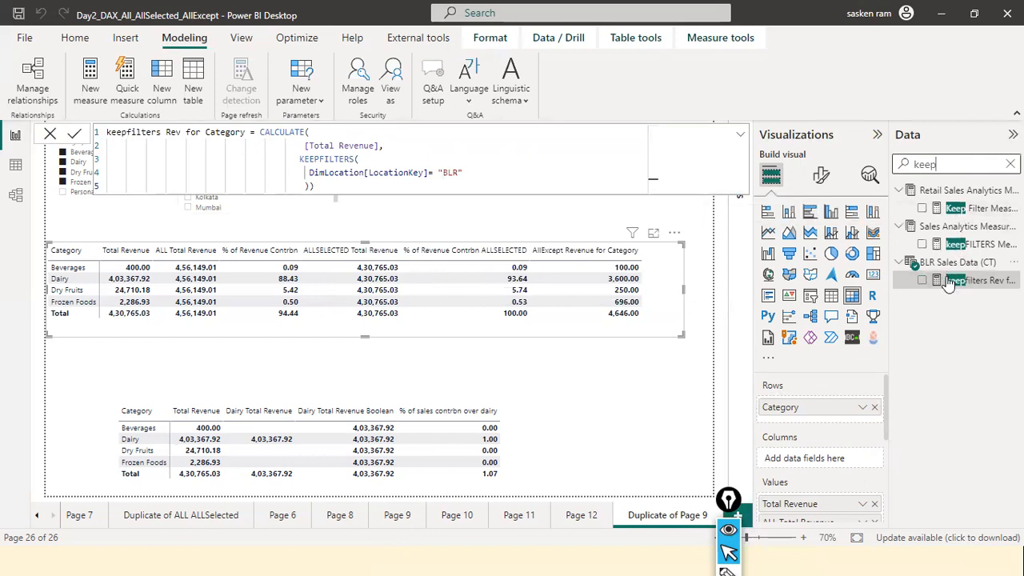
{"action": "left_click_drag", "start_coordinate": [964, 280], "coordinate": [648, 280]}
{"action": "left_click", "coordinate": [628, 348]}
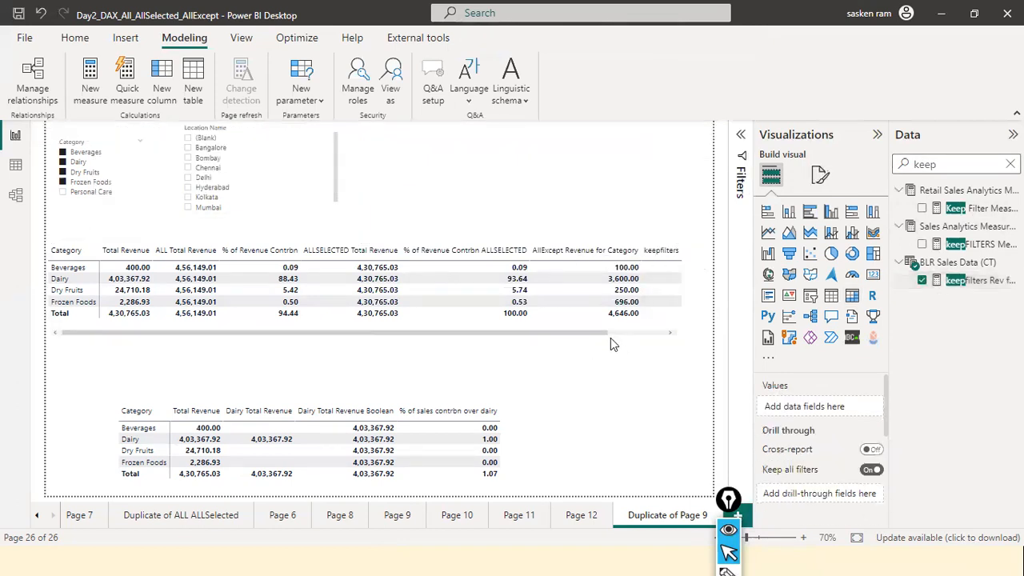
{"action": "left_click_drag", "start_coordinate": [622, 334], "coordinate": [665, 337]}
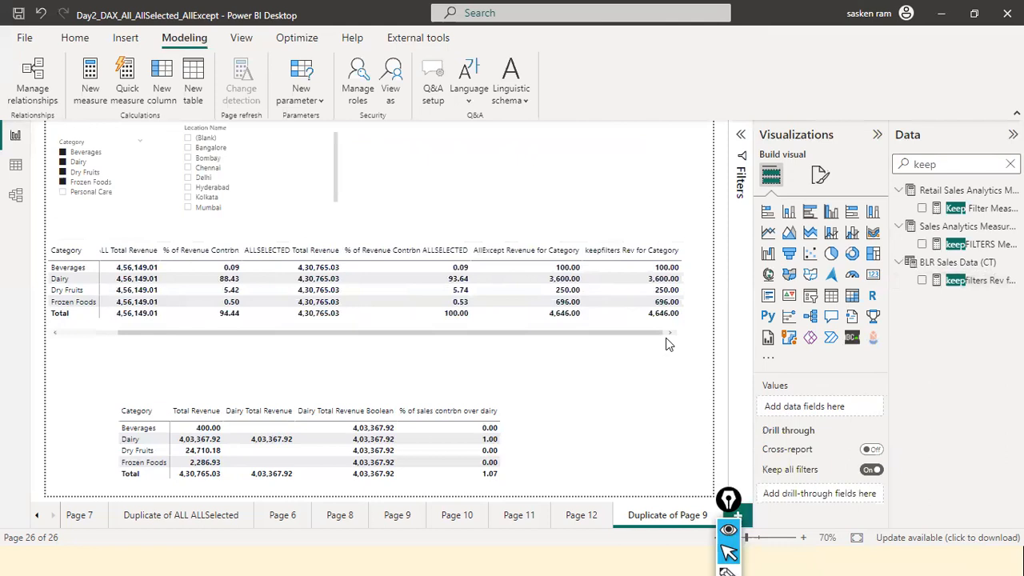
Step: Review the keepfilters Rev for Category formula, clear the field search and close the formula editor
{"action": "left_click", "coordinate": [952, 282]}
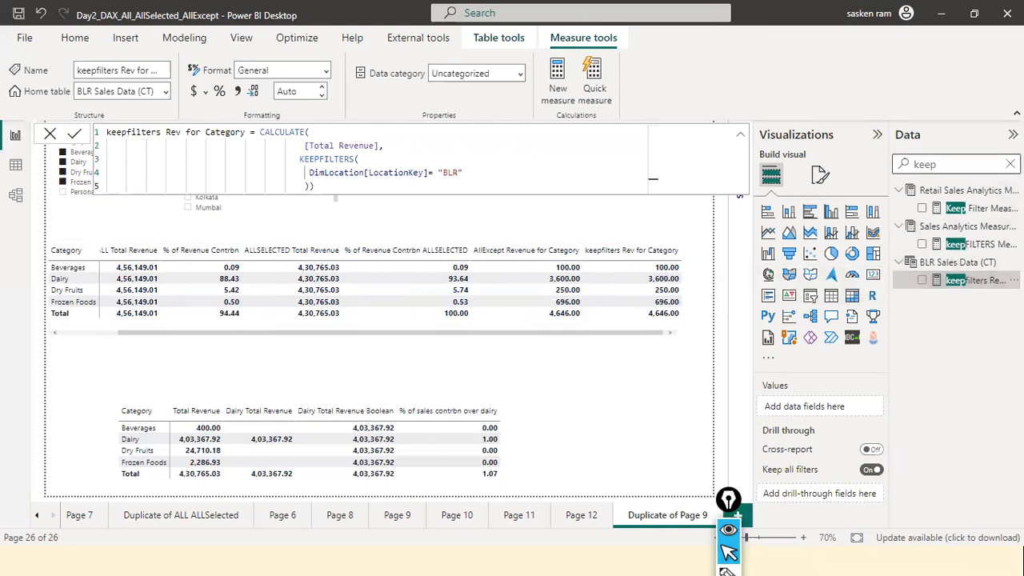
{"action": "left_click", "coordinate": [1011, 164]}
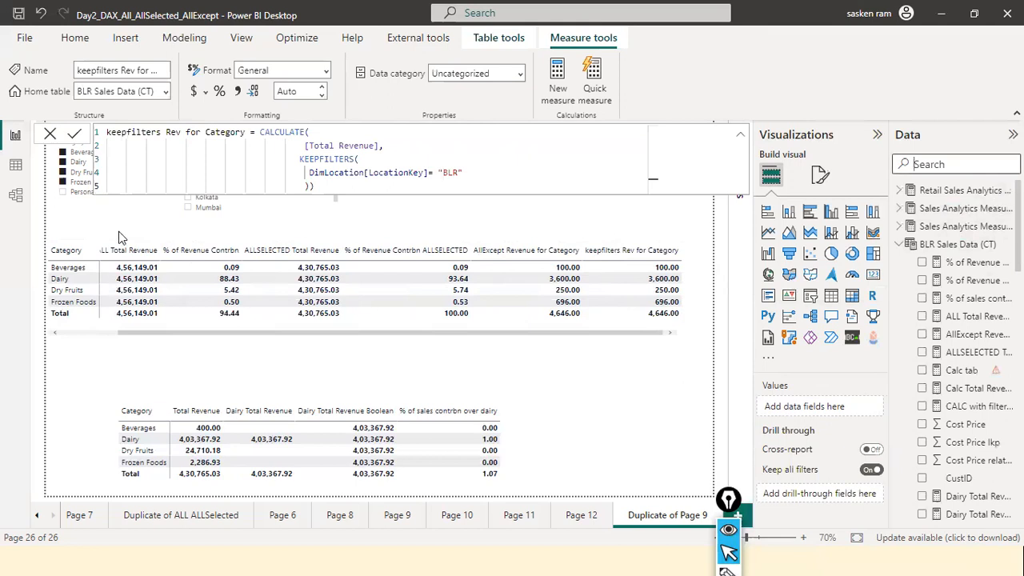
{"action": "left_click", "coordinate": [48, 132]}
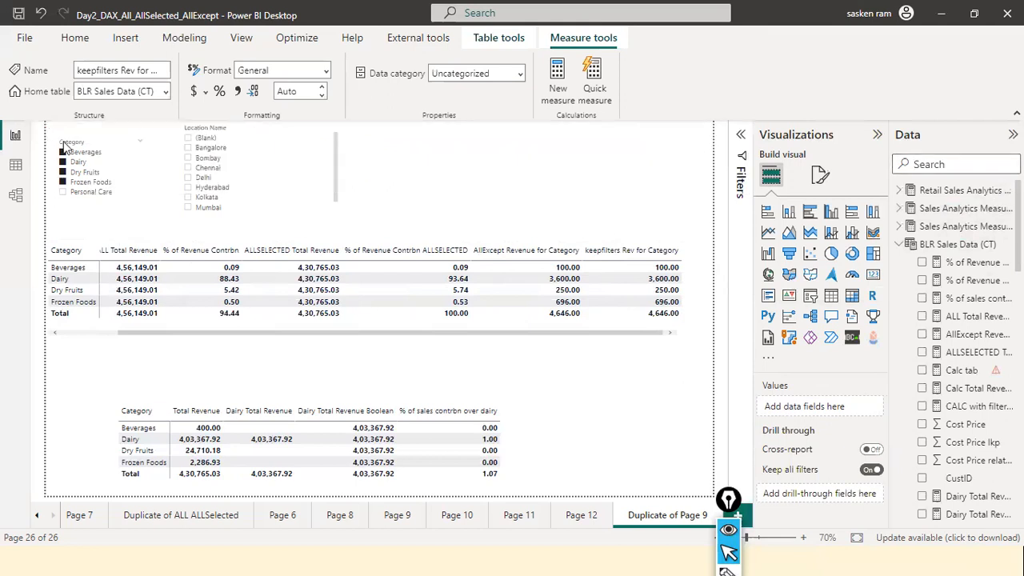
Step: Compare the AllExcept and keepfilters revenue columns with the location slicer alternating between Chennai and Bangalore, ending on Chennai
{"action": "left_click", "coordinate": [190, 174]}
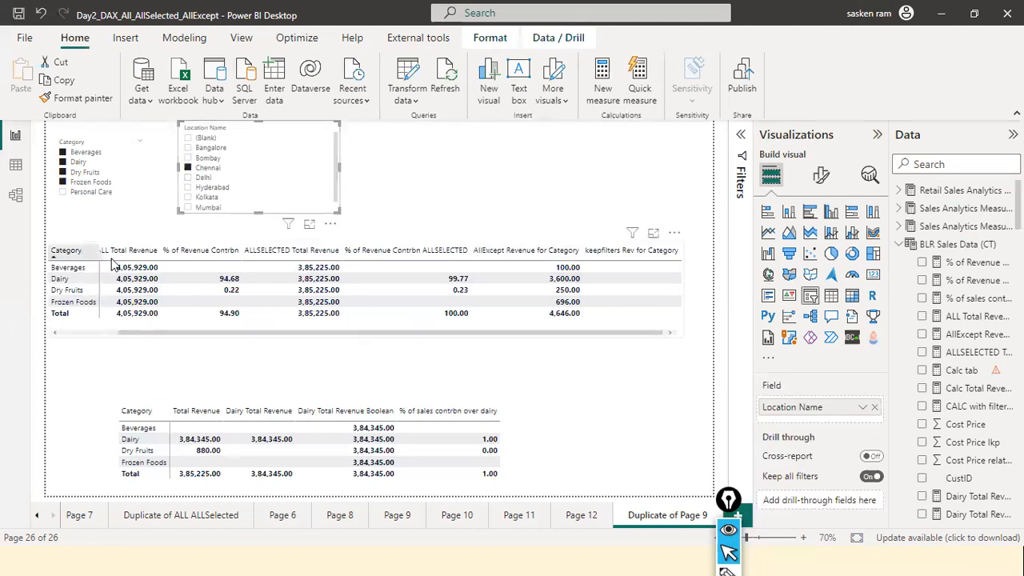
{"action": "left_click_drag", "start_coordinate": [136, 336], "coordinate": [44, 340]}
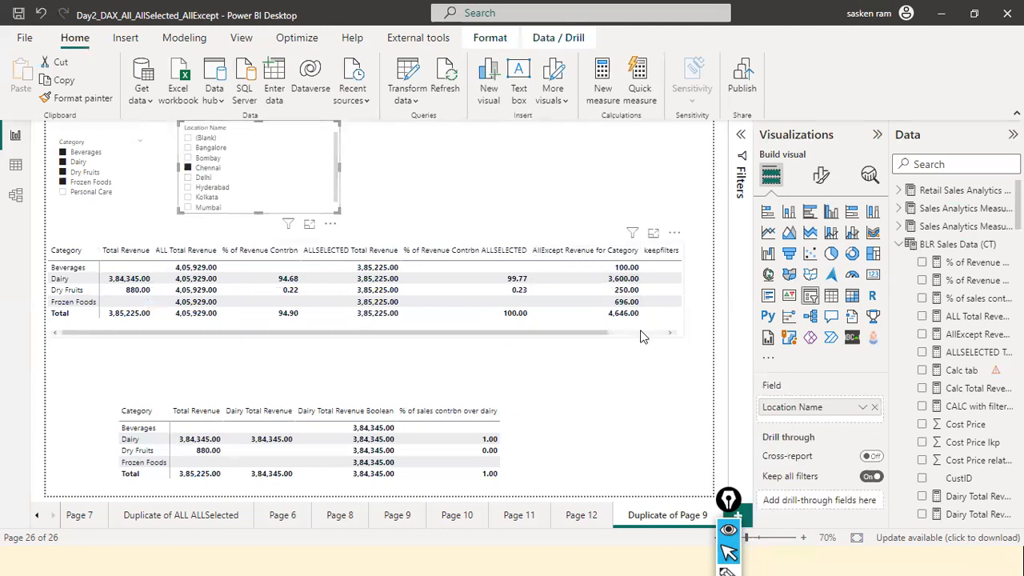
{"action": "left_click", "coordinate": [528, 337]}
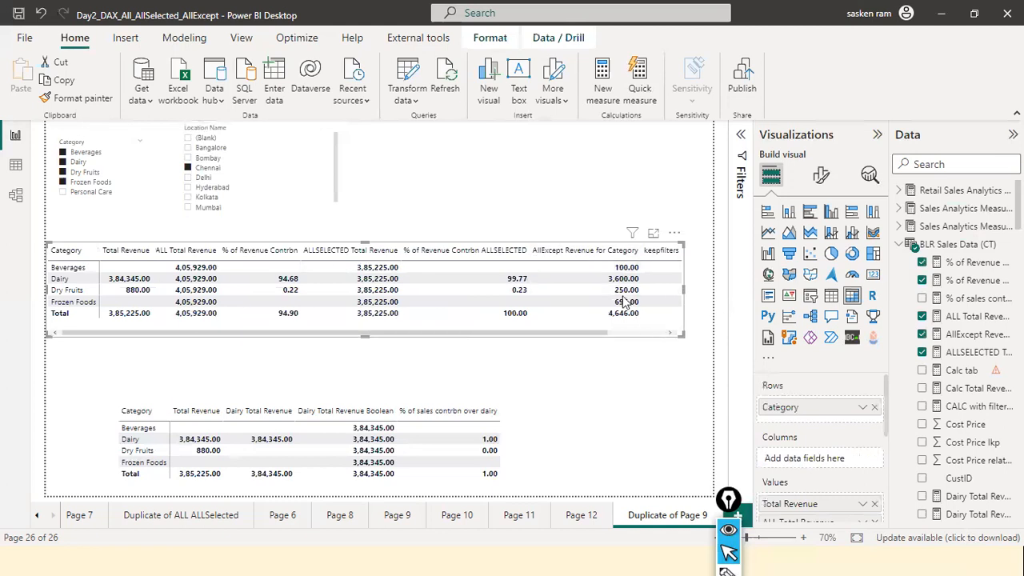
{"action": "left_click", "coordinate": [187, 148]}
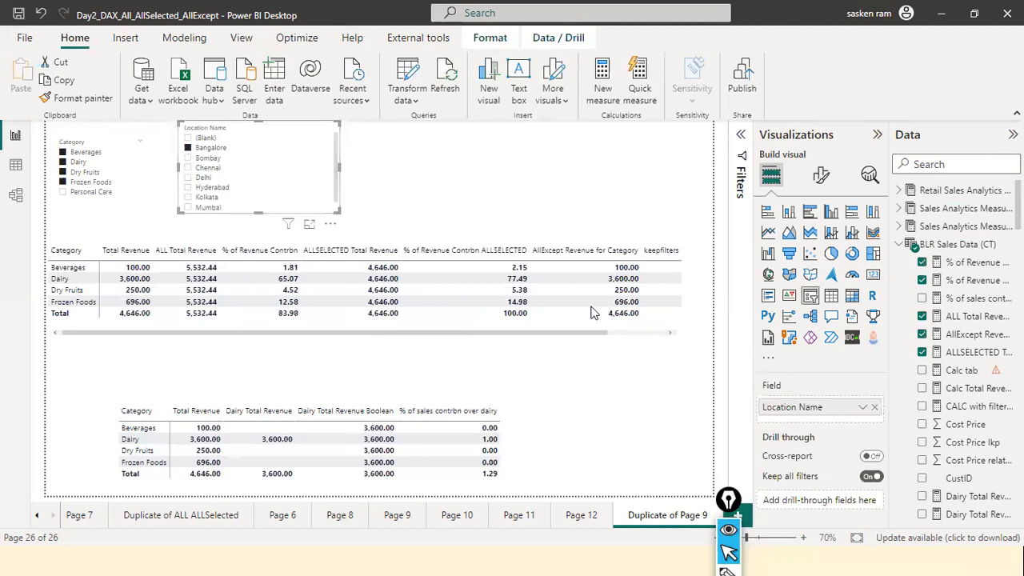
{"action": "left_click", "coordinate": [627, 333]}
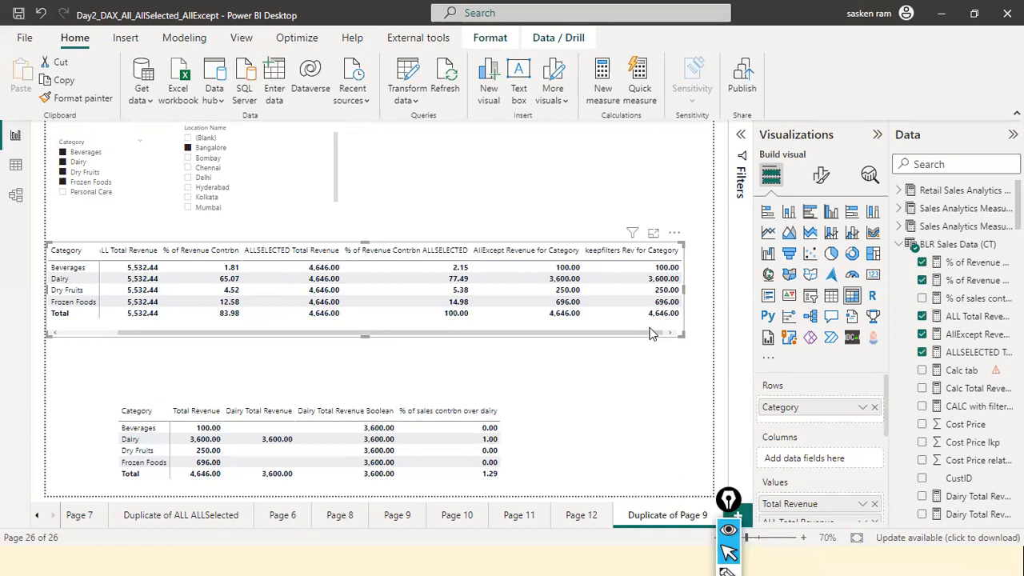
{"action": "left_click", "coordinate": [189, 169]}
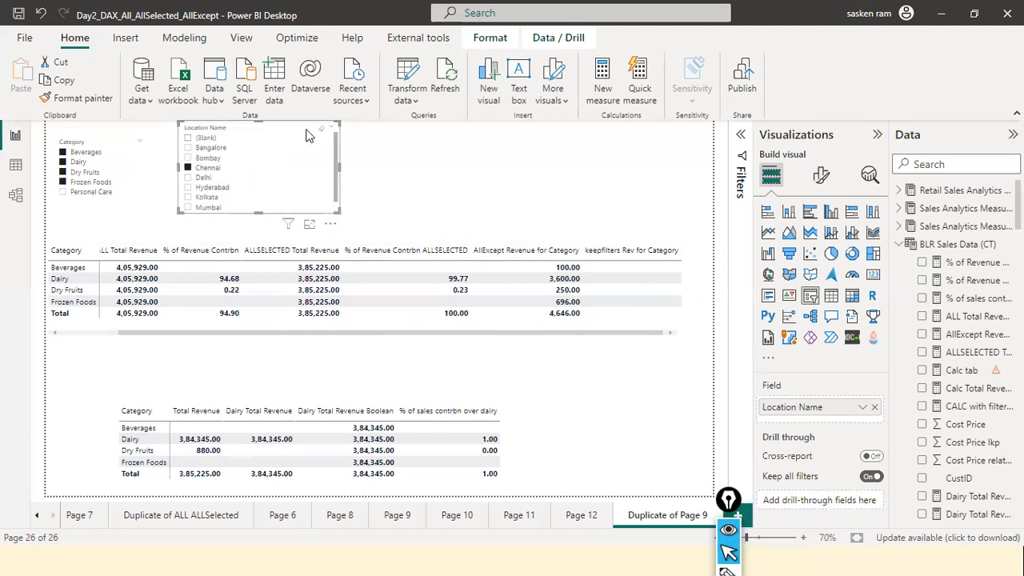
{"action": "left_click", "coordinate": [190, 149]}
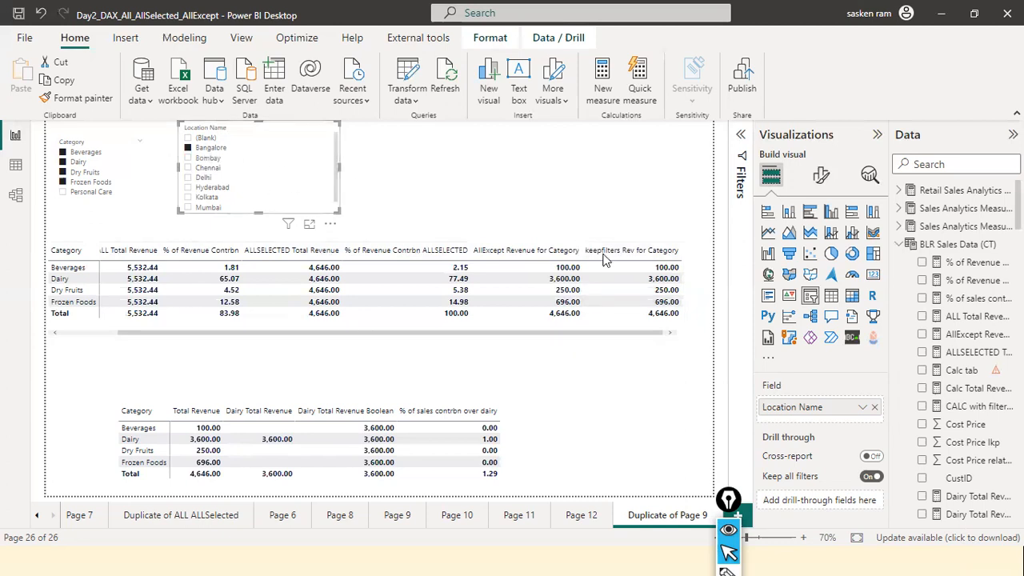
{"action": "left_click", "coordinate": [190, 168]}
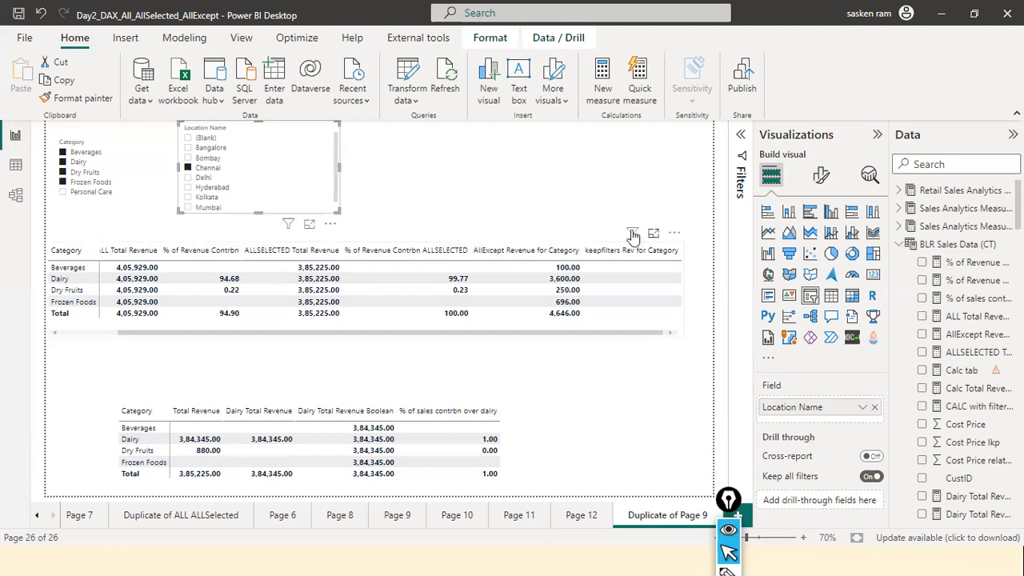
Step: Check the filters affecting the upper revenue matrix and compare its measures with only Dairy and Frozen Foods selected as categories
{"action": "left_click", "coordinate": [632, 233]}
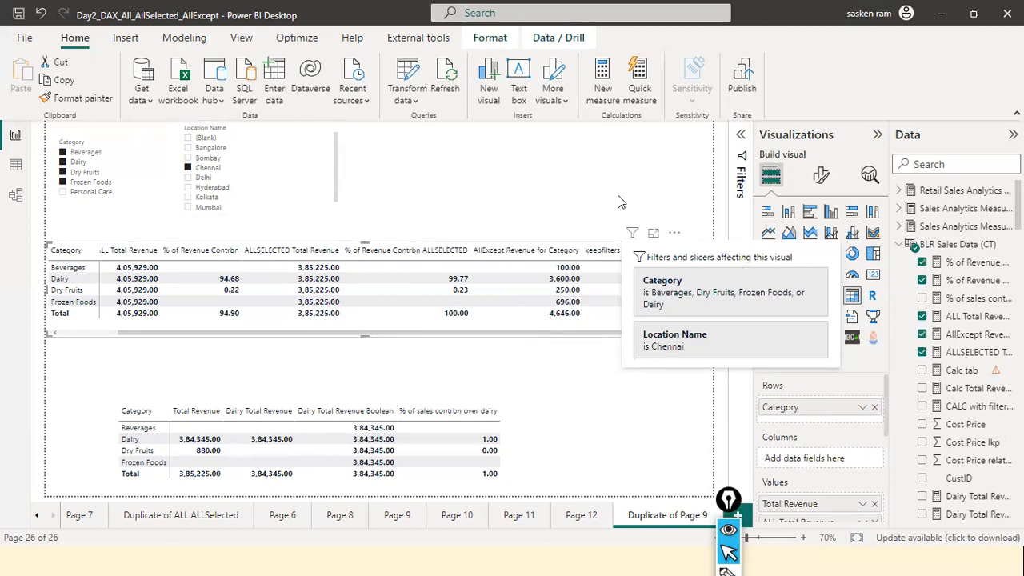
{"action": "left_click", "coordinate": [64, 172]}
{"action": "left_click", "coordinate": [63, 162]}
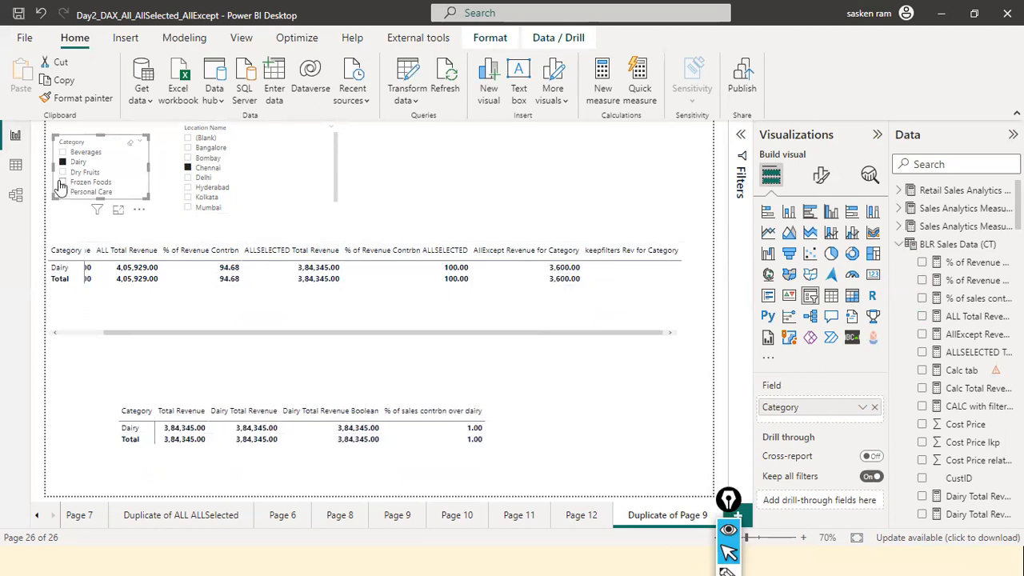
{"action": "left_click", "coordinate": [62, 182], "text": "ctrl"}
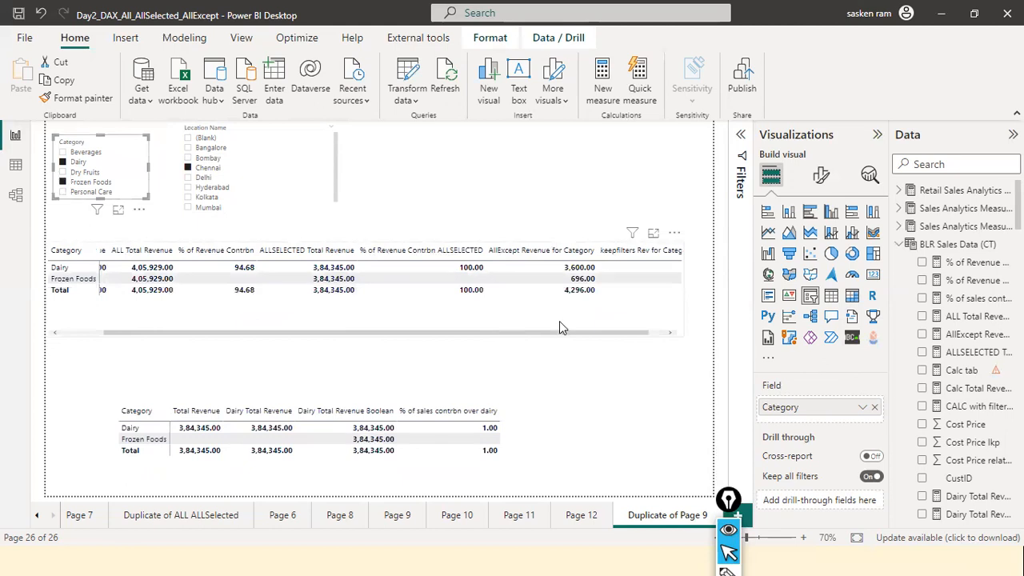
{"action": "left_click_drag", "start_coordinate": [446, 334], "coordinate": [322, 338]}
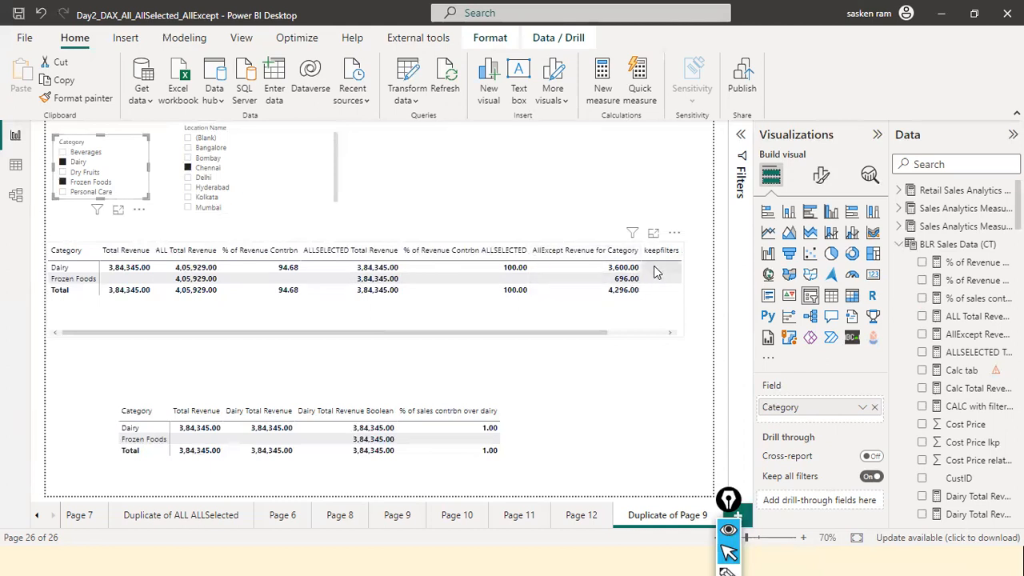
{"action": "left_click_drag", "start_coordinate": [595, 332], "coordinate": [687, 322]}
{"action": "left_click", "coordinate": [687, 323]}
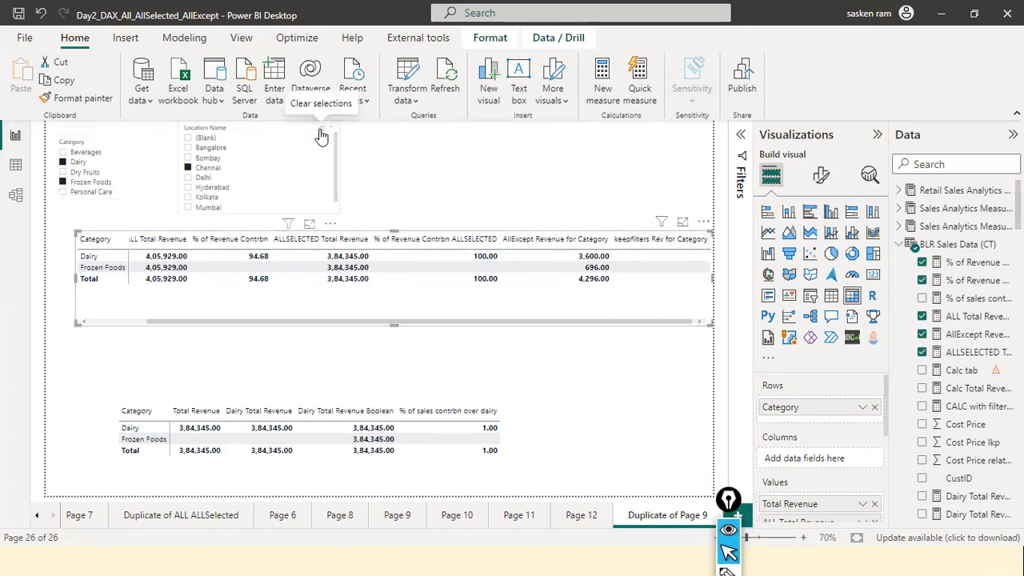
Step: Clear the Location Name and Category slicers and compare Total Revenue with the AllExcept and keepfilters columns in the unfiltered upper matrix
{"action": "left_click", "coordinate": [320, 134]}
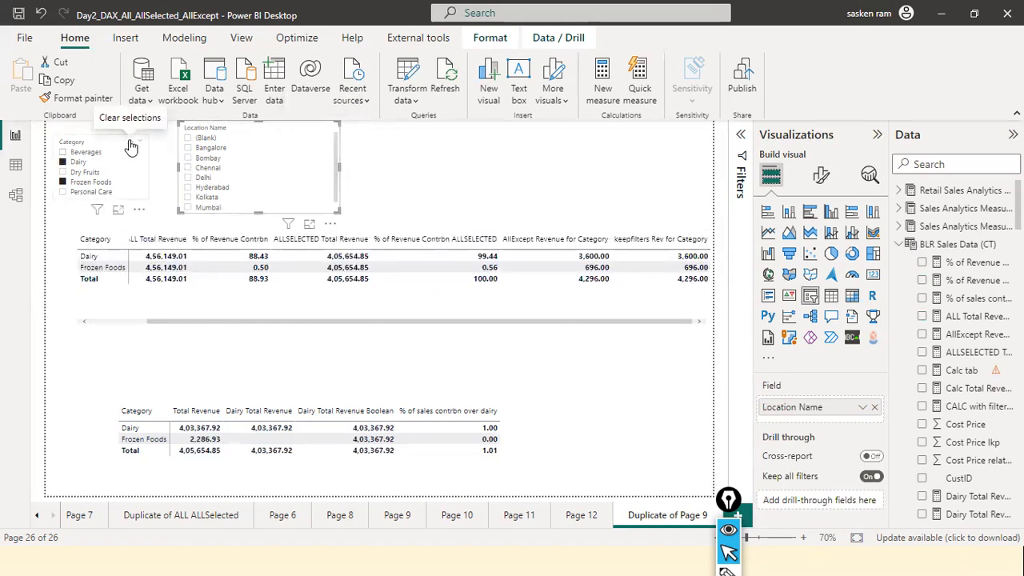
{"action": "left_click", "coordinate": [132, 146]}
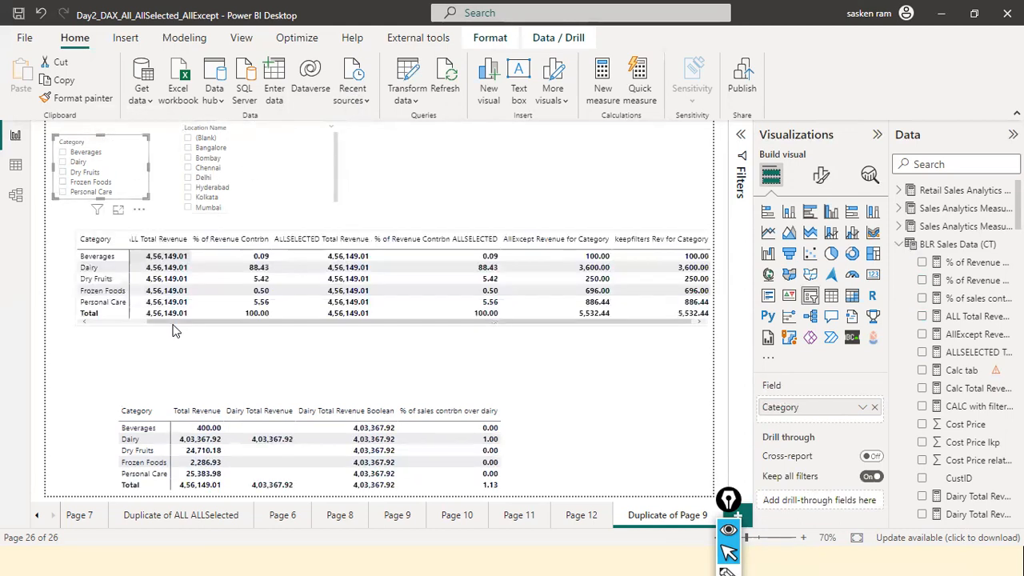
{"action": "scroll", "coordinate": [164, 334], "scroll_direction": "left", "scroll_amount": 2}
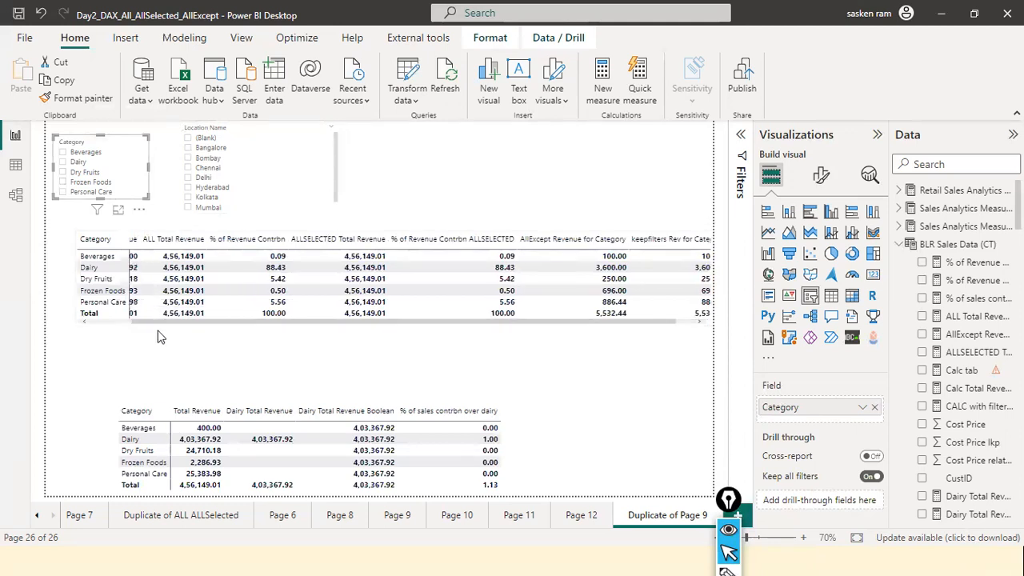
{"action": "scroll", "coordinate": [148, 322], "scroll_direction": "left", "scroll_amount": 3}
{"action": "left_click", "coordinate": [108, 317]}
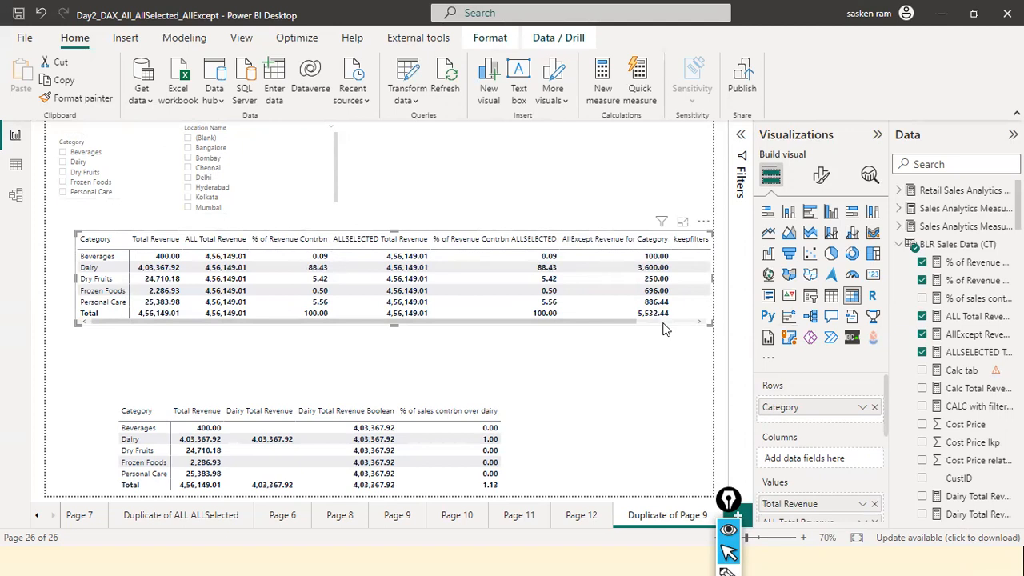
{"action": "scroll", "coordinate": [664, 328], "scroll_direction": "right", "scroll_amount": 3}
{"action": "scroll", "coordinate": [317, 304], "scroll_direction": "left", "scroll_amount": 3}
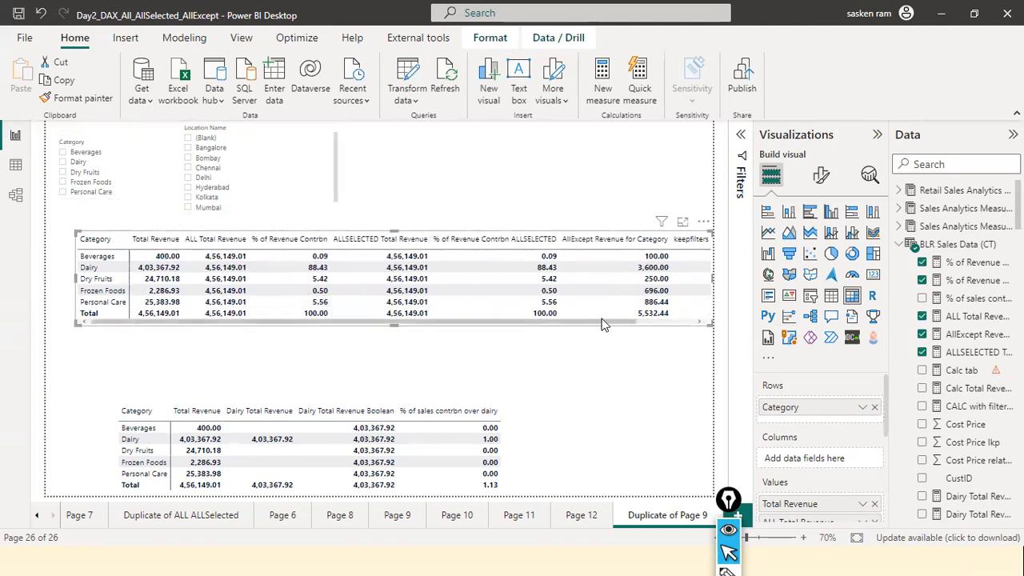
{"action": "scroll", "coordinate": [688, 332], "scroll_direction": "right", "scroll_amount": 3}
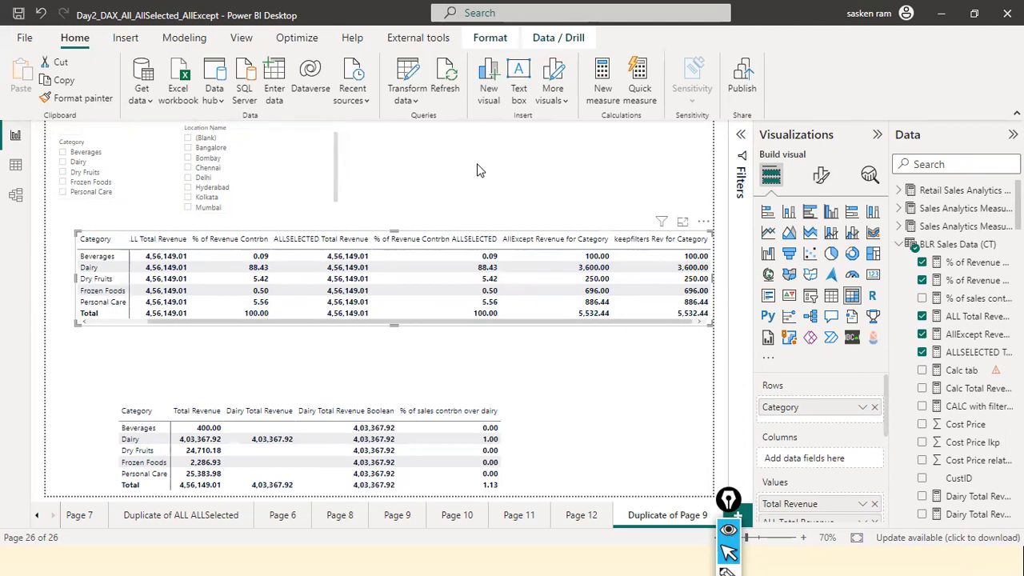
{"action": "left_click", "coordinate": [356, 192]}
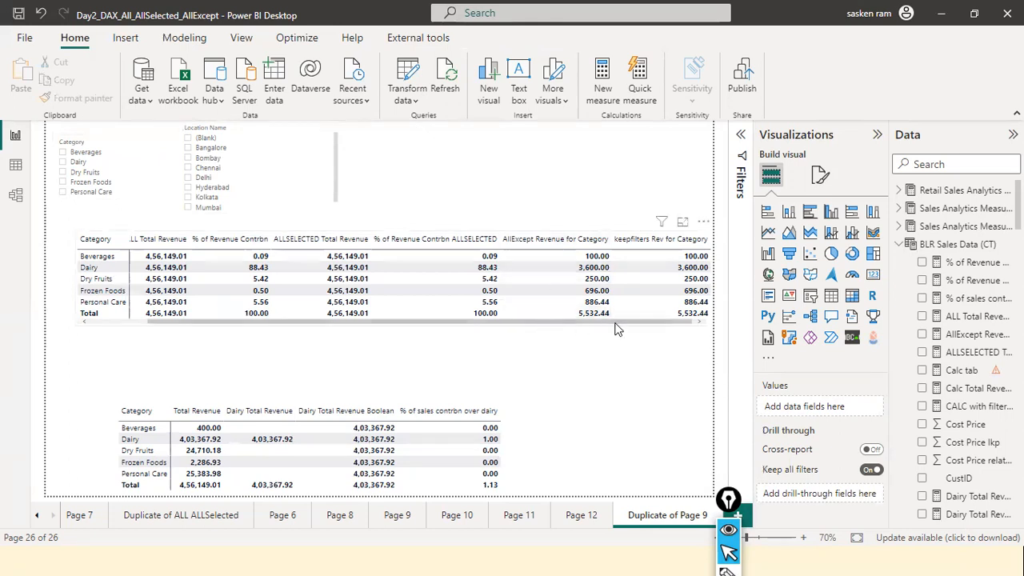
{"action": "left_click", "coordinate": [670, 249]}
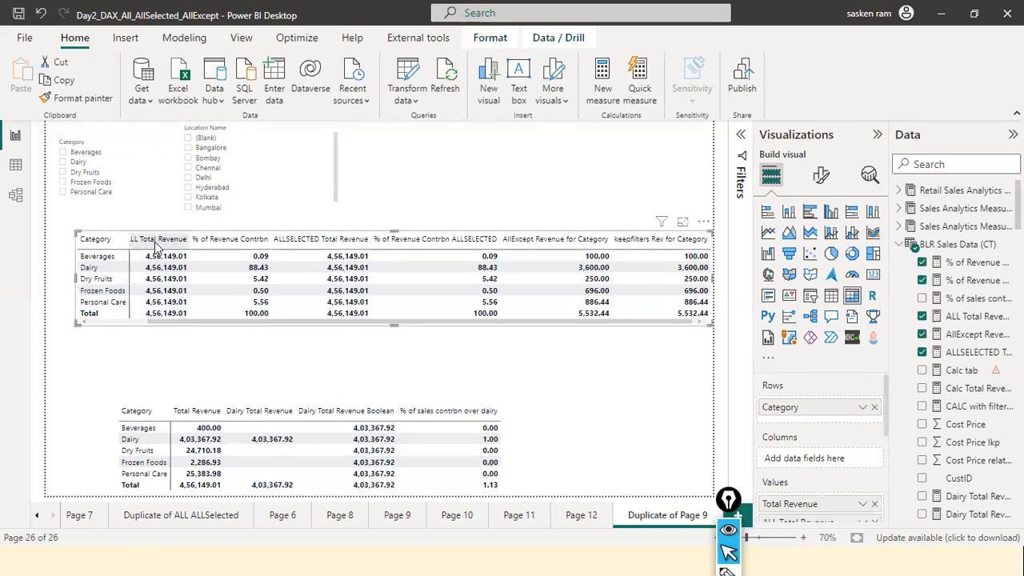
{"action": "left_click", "coordinate": [139, 323]}
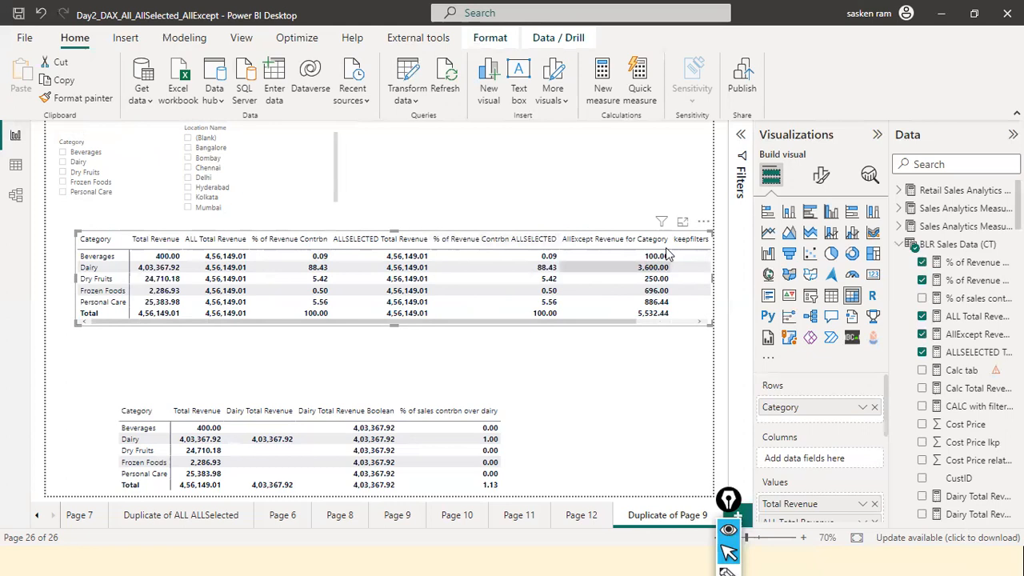
{"action": "left_click_drag", "start_coordinate": [527, 326], "coordinate": [644, 314]}
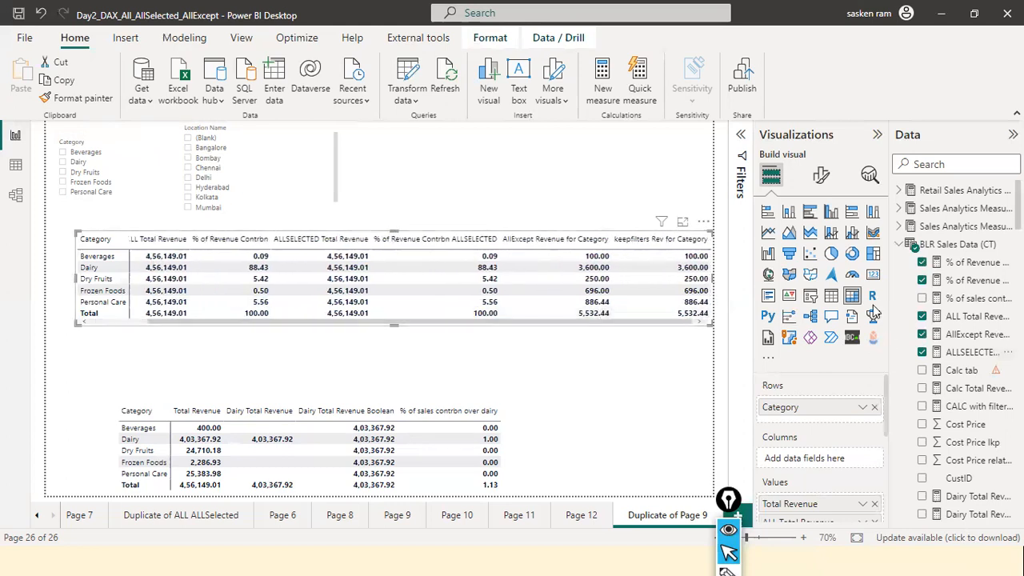
Step: Filter Location Name to Bangalore and compare the upper matrix's Total Revenue, AllExcept and keepfilters columns across all categories
{"action": "left_click", "coordinate": [210, 150]}
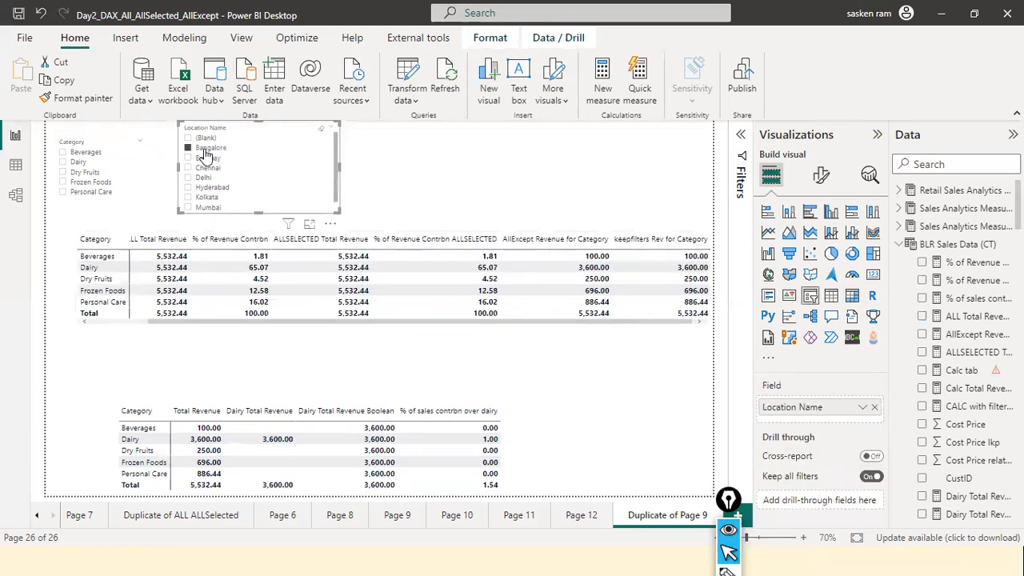
{"action": "left_click", "coordinate": [131, 321]}
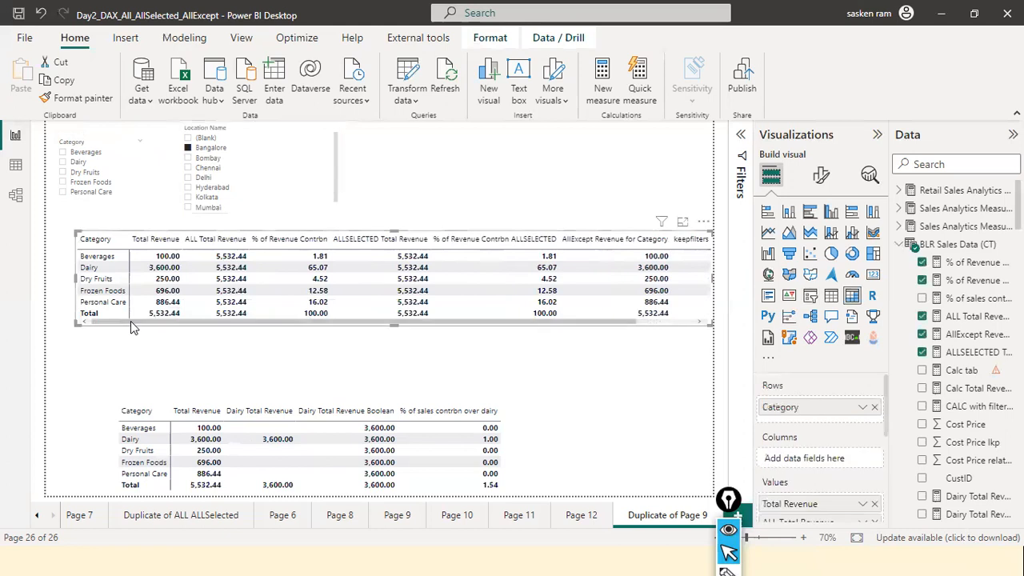
{"action": "left_click_drag", "start_coordinate": [130, 321], "coordinate": [509, 342]}
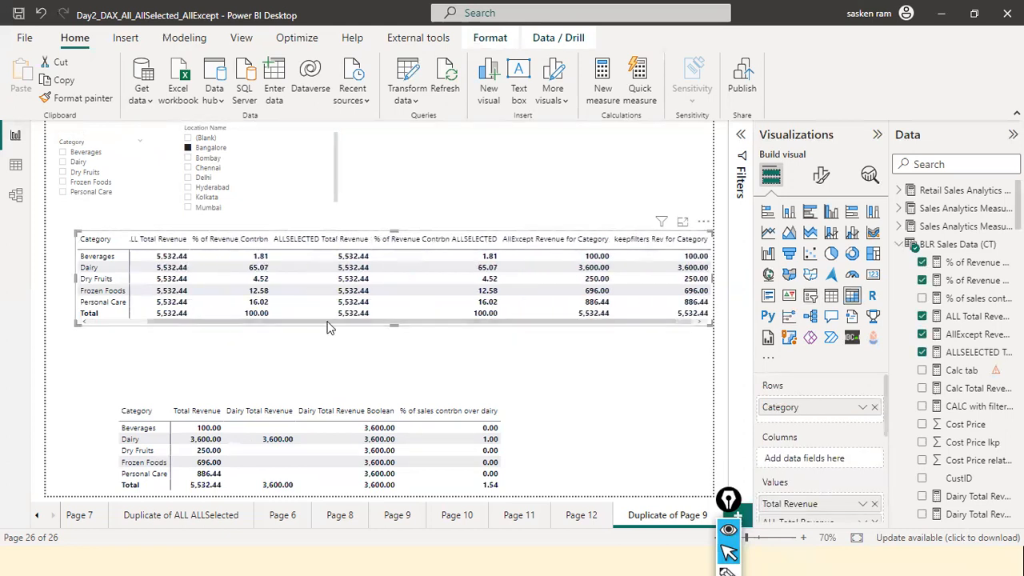
{"action": "left_click_drag", "start_coordinate": [328, 324], "coordinate": [128, 310]}
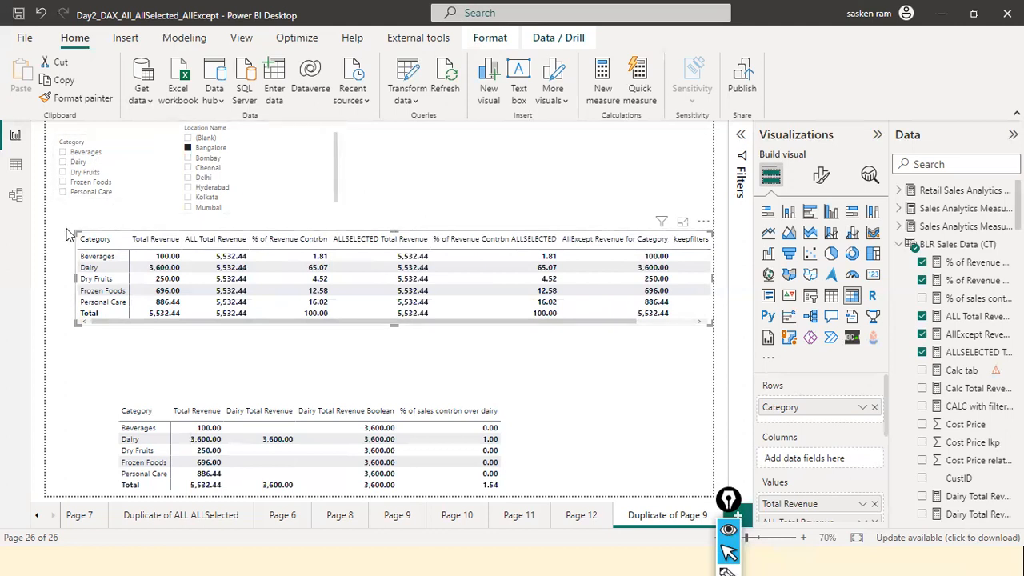
Step: Select Beverages, Dairy, Dry Fruits and Frozen Foods in the Category slicer and compare the revenue measures for Bangalore
{"action": "left_click", "coordinate": [64, 163]}
{"action": "left_click", "coordinate": [63, 152]}
{"action": "left_click", "coordinate": [63, 162]}
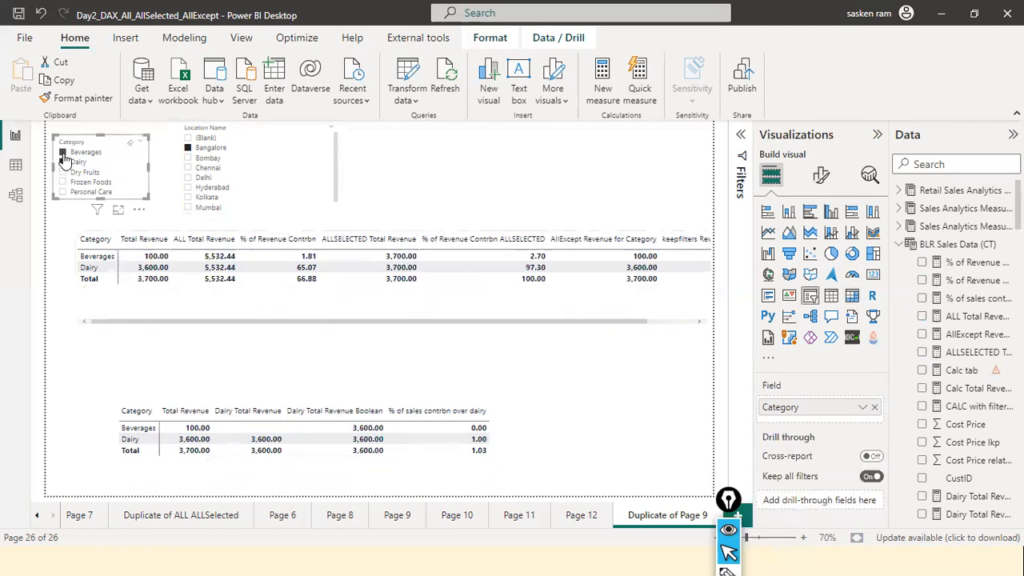
{"action": "left_click", "coordinate": [64, 172]}
{"action": "left_click", "coordinate": [63, 182]}
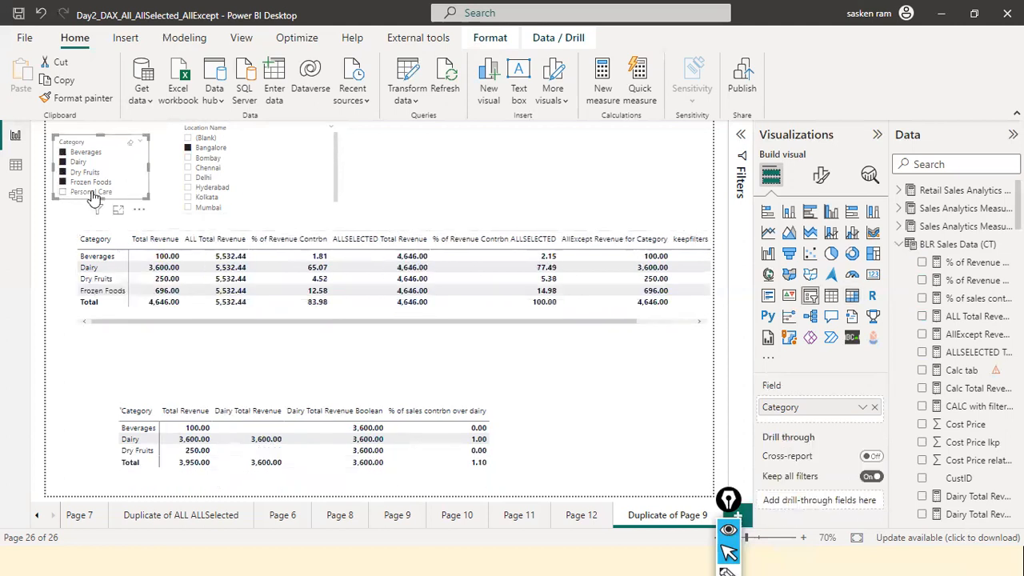
{"action": "left_click_drag", "start_coordinate": [92, 321], "coordinate": [248, 326]}
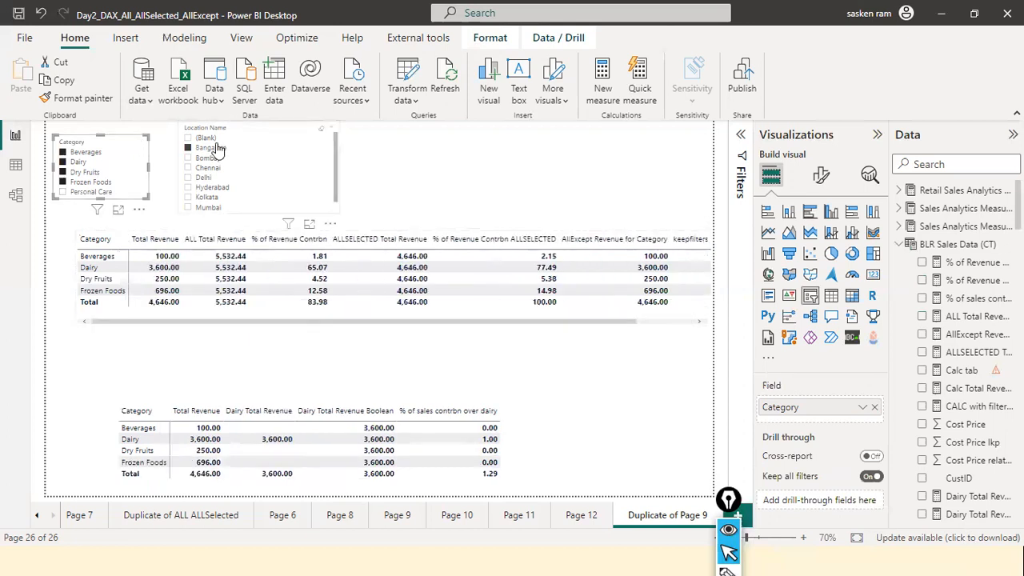
{"action": "left_click", "coordinate": [654, 322]}
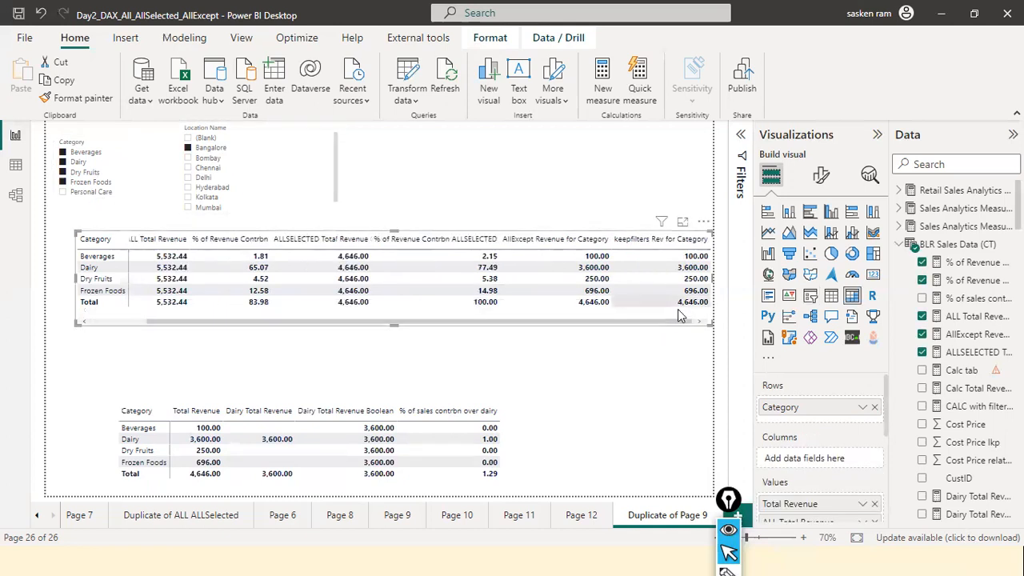
{"action": "left_click", "coordinate": [116, 321]}
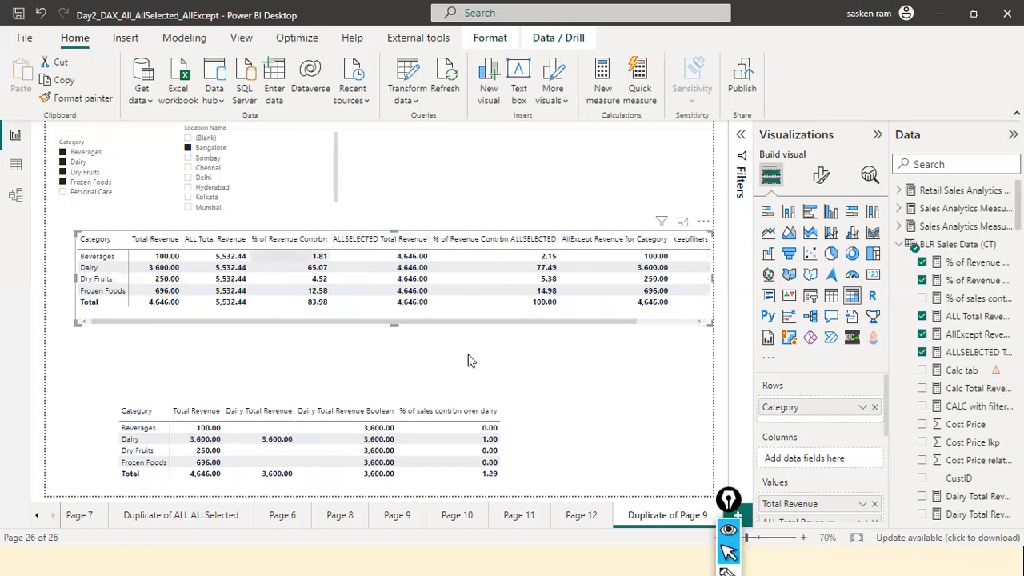
{"action": "left_click_drag", "start_coordinate": [576, 323], "coordinate": [637, 327]}
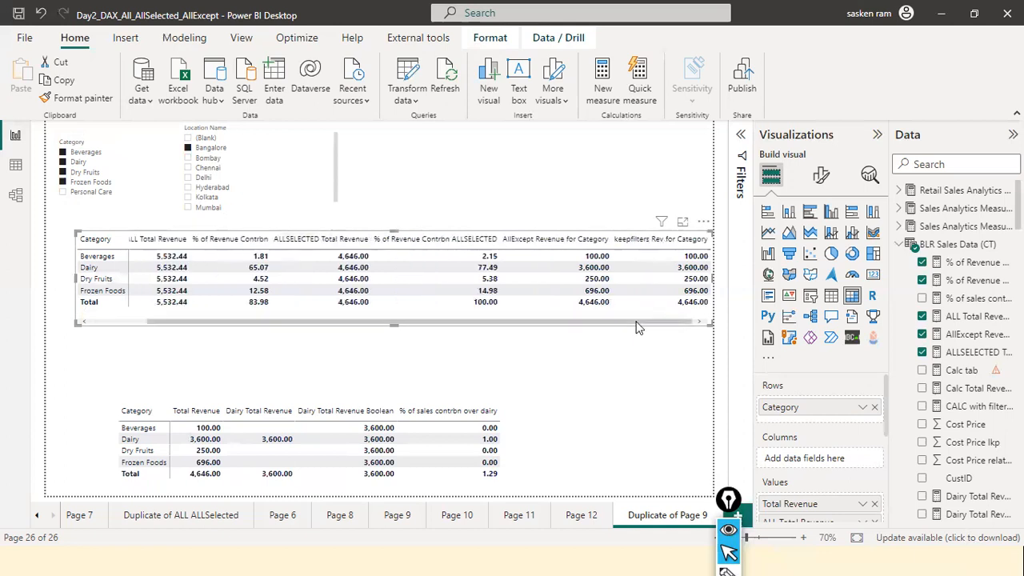
Step: Switch the Location Name slicer to Chennai and compare the AllExcept and keepfilters revenue for the four selected categories
{"action": "left_click", "coordinate": [207, 167]}
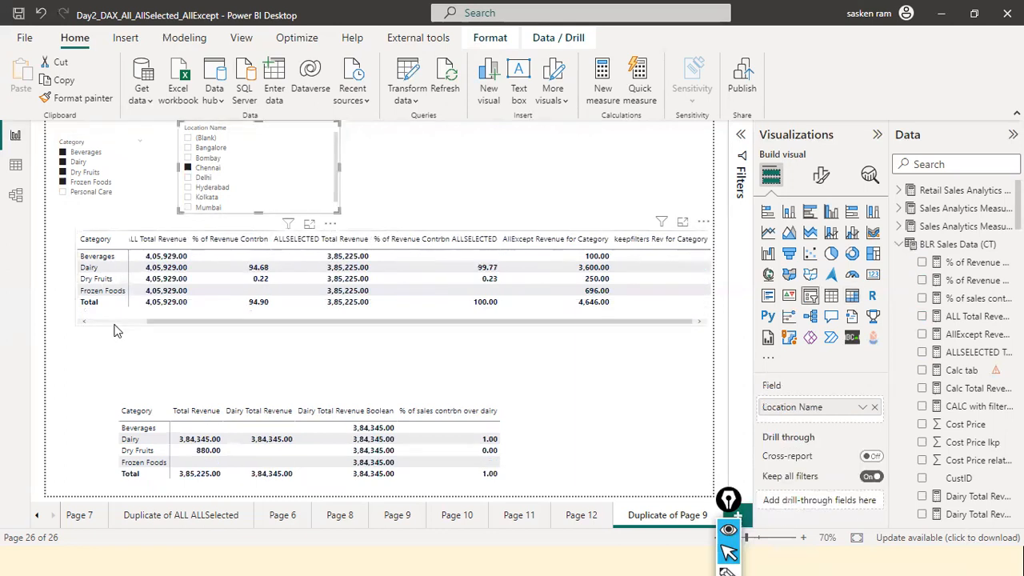
{"action": "left_click", "coordinate": [179, 267]}
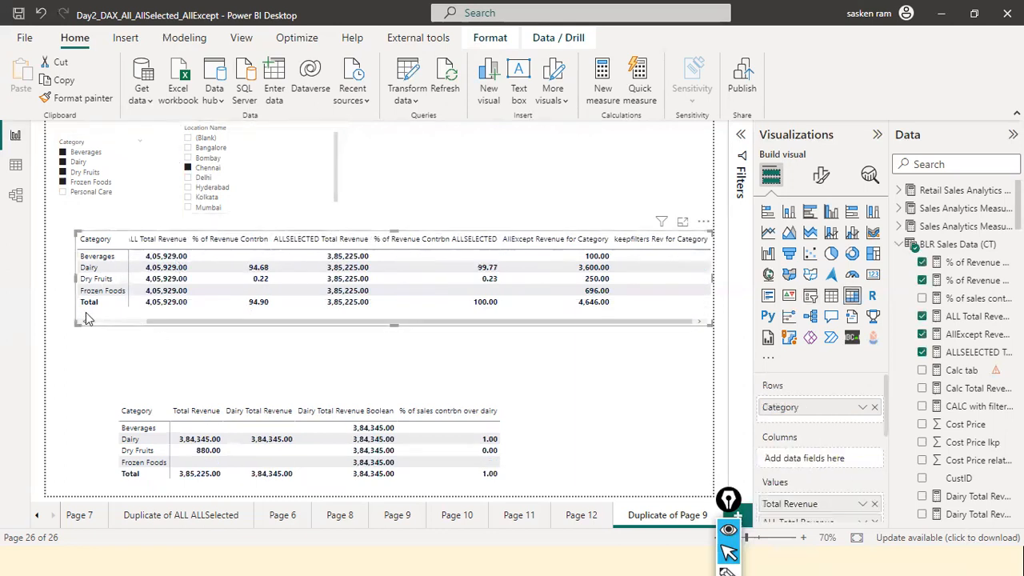
{"action": "left_click_drag", "start_coordinate": [122, 325], "coordinate": [160, 324]}
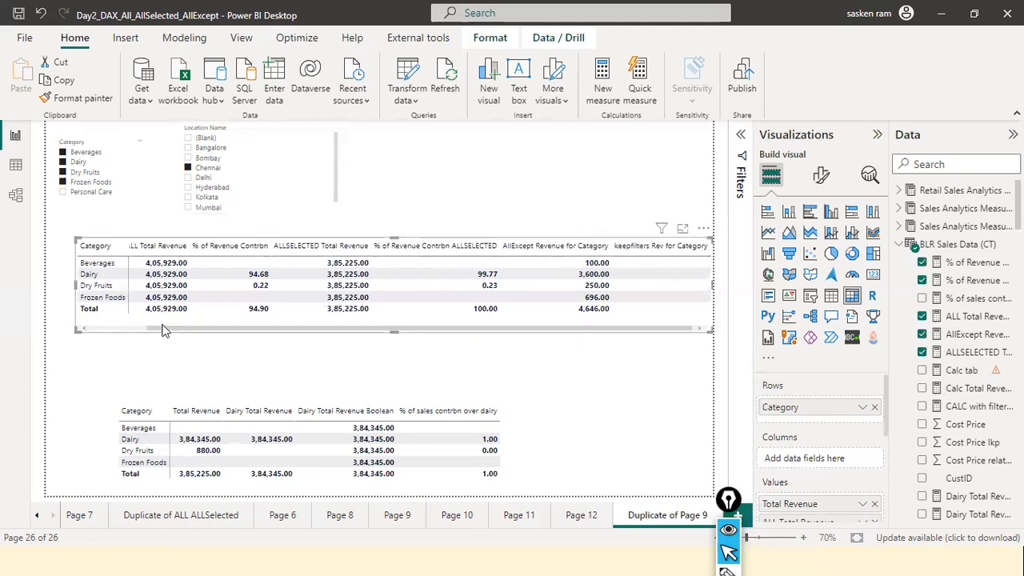
{"action": "left_click", "coordinate": [131, 328]}
{"action": "left_click_drag", "start_coordinate": [508, 329], "coordinate": [566, 330]}
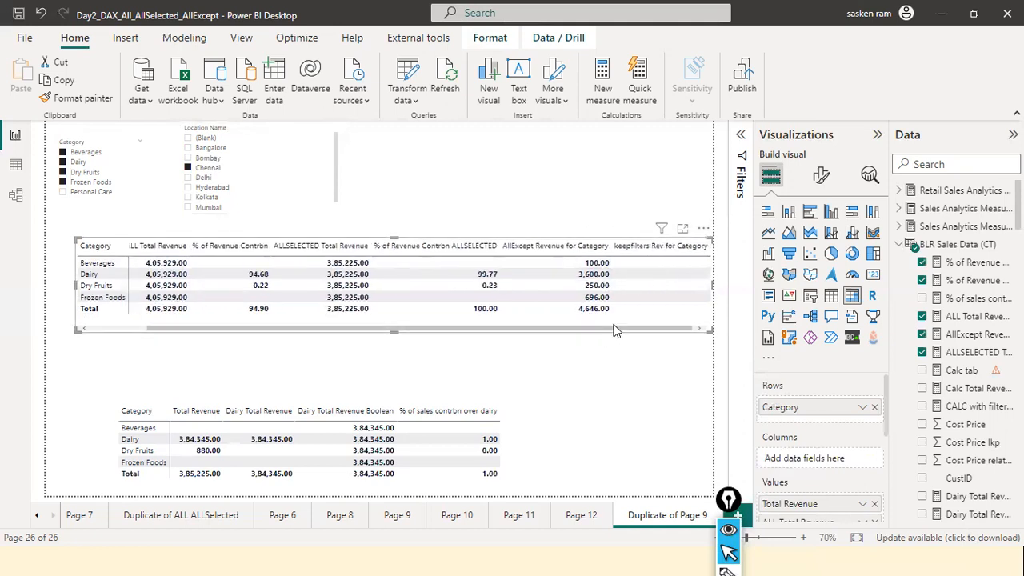
Step: Set the Location Name slicer back to Bangalore and recheck Total Revenue against the AllExcept and keepfilters columns
{"action": "left_click", "coordinate": [189, 148]}
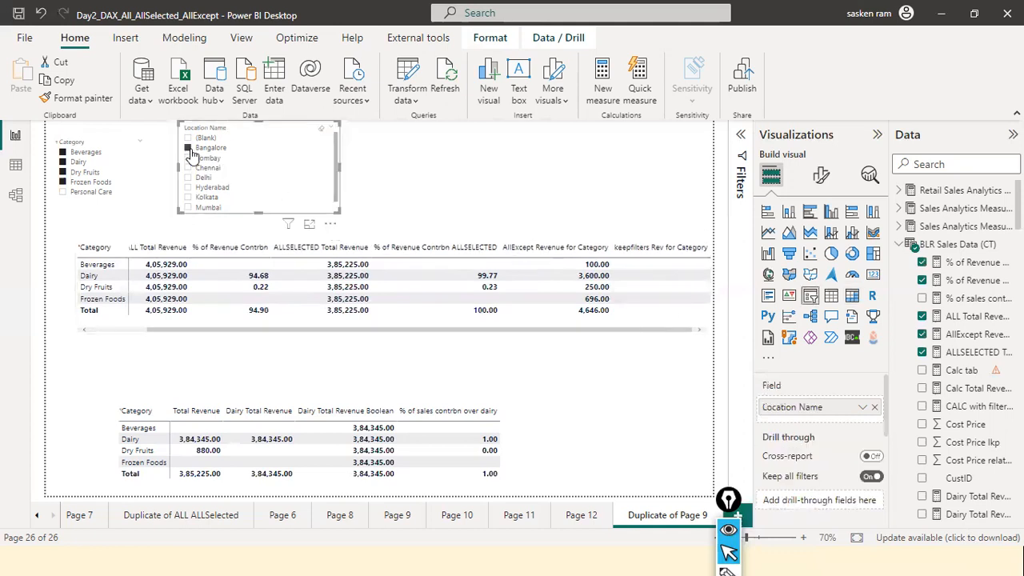
{"action": "left_click", "coordinate": [133, 326]}
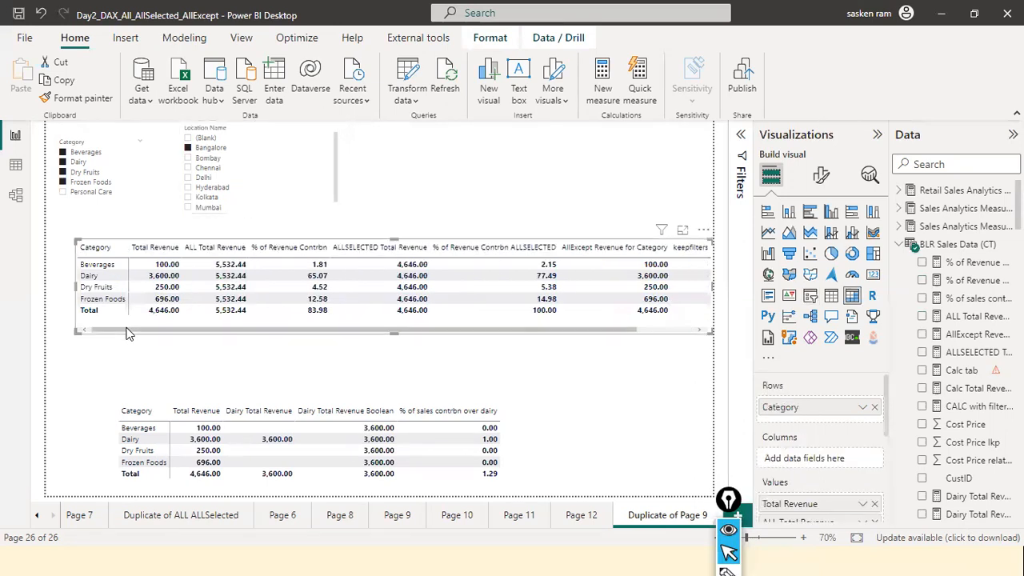
{"action": "left_click", "coordinate": [662, 330]}
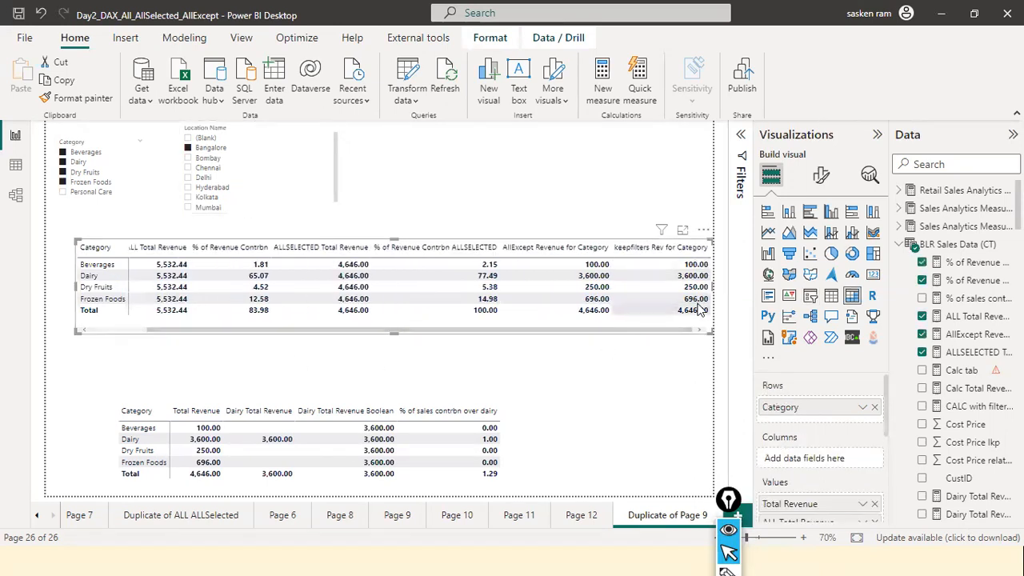
{"action": "left_click", "coordinate": [123, 331]}
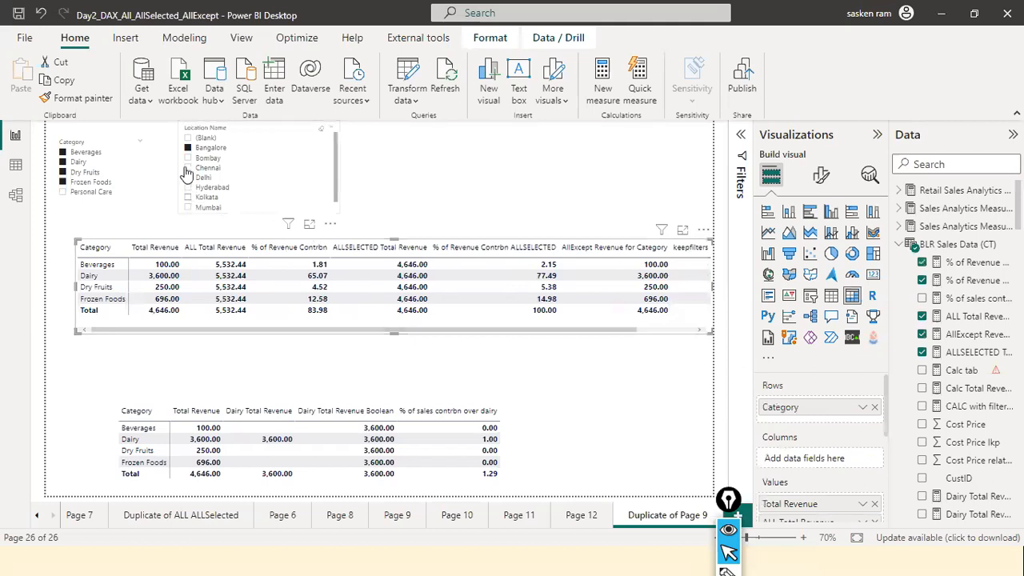
Step: Add Chennai and Hyderabad to the Bangalore selection in the Location Name slicer to compare the measures across several locations
{"action": "left_click", "coordinate": [189, 169]}
{"action": "left_click", "coordinate": [188, 189], "text": "ctrl"}
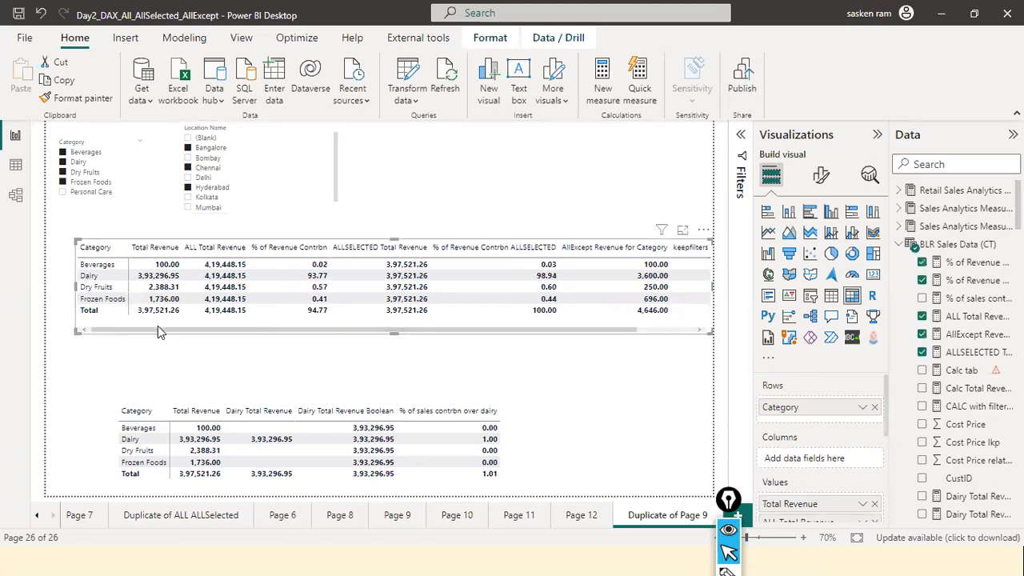
{"action": "left_click_drag", "start_coordinate": [321, 325], "coordinate": [321, 335]}
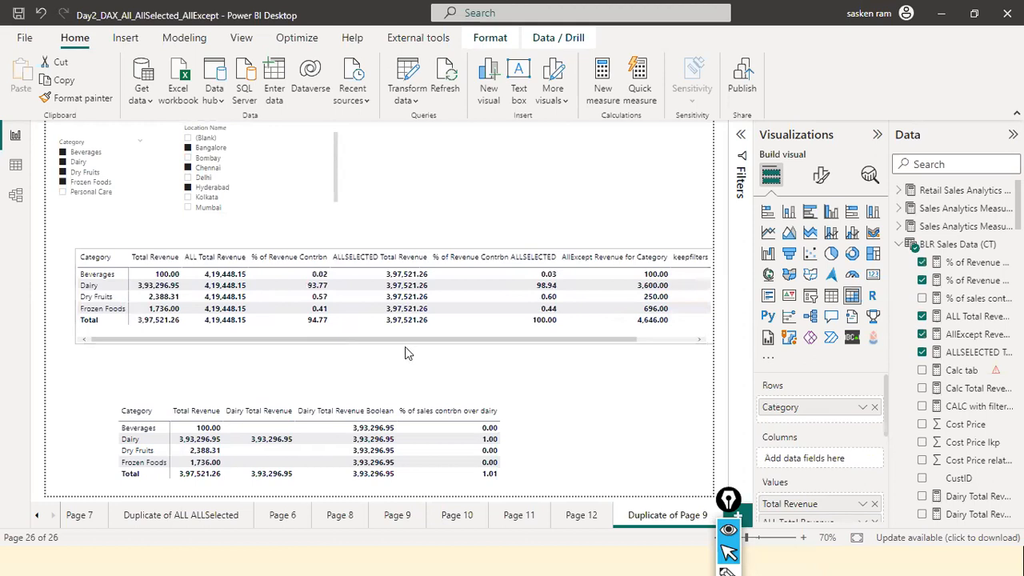
Step: Compare Total Revenue with the AllExcept and keepfilters revenue columns in the upper matrix for Bangalore, Chennai and Hyderabad
{"action": "left_click_drag", "start_coordinate": [628, 340], "coordinate": [705, 334]}
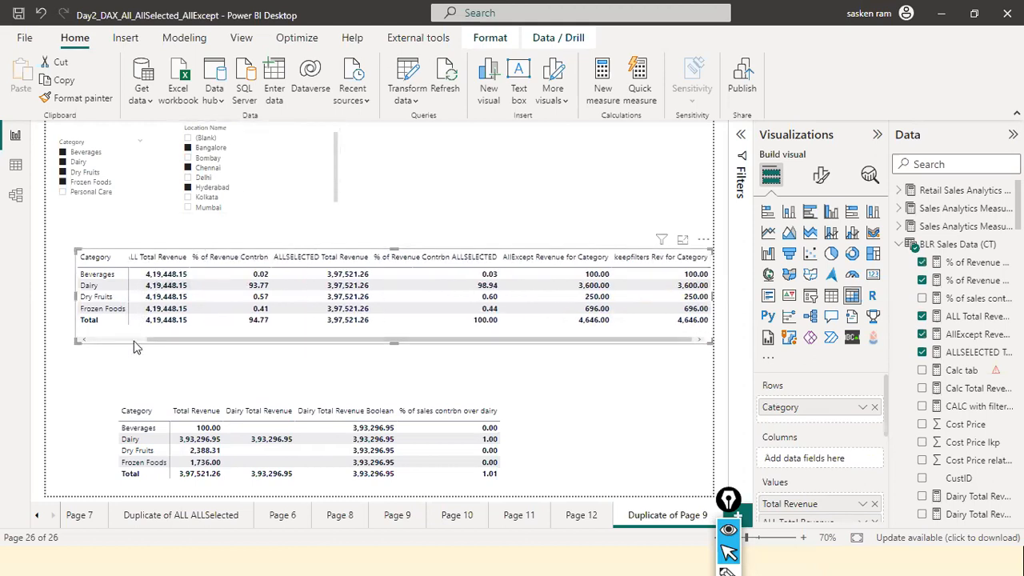
{"action": "scroll", "coordinate": [162, 276], "scroll_direction": "left", "scroll_amount": 3}
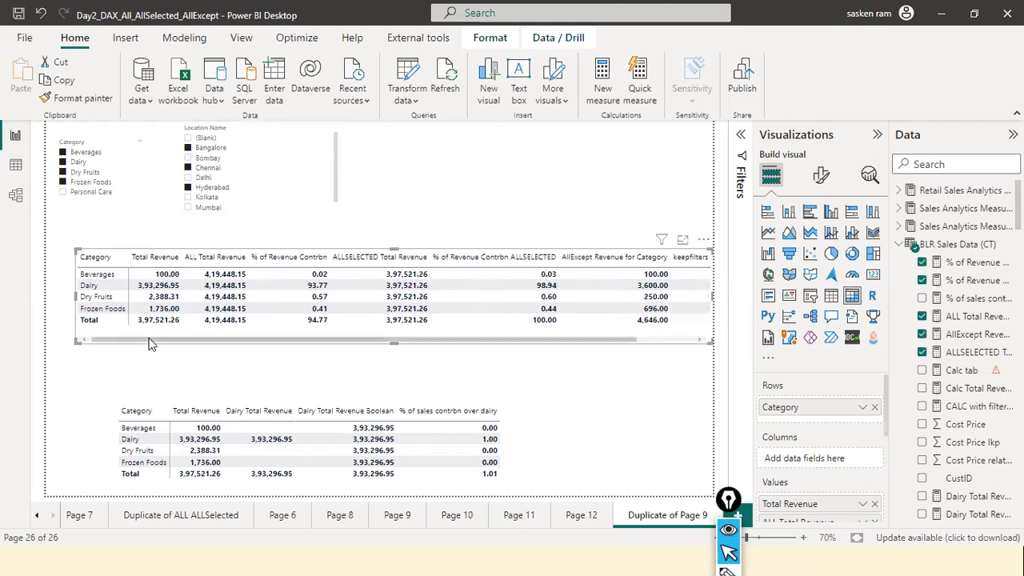
{"action": "left_click_drag", "start_coordinate": [323, 361], "coordinate": [360, 361]}
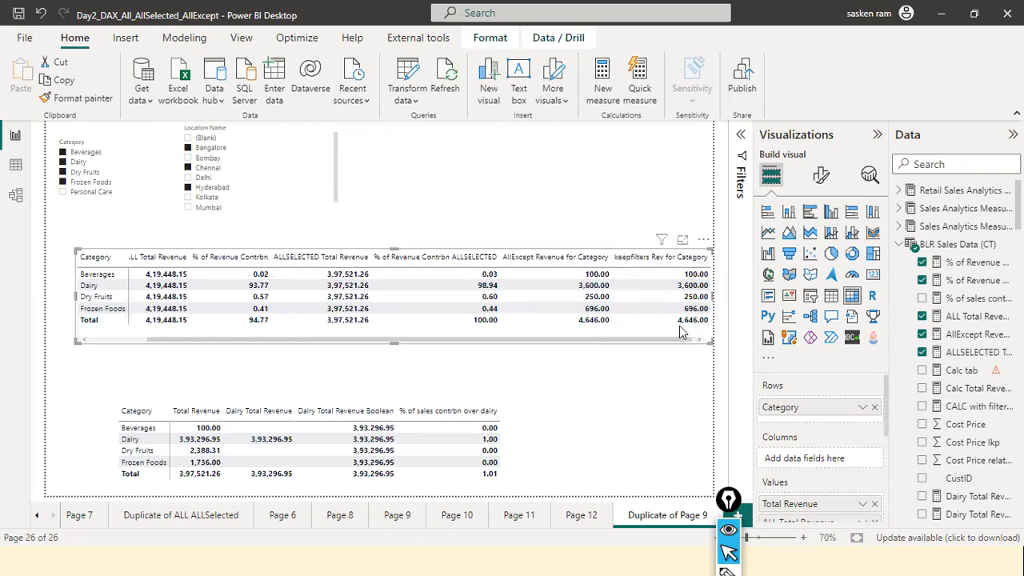
{"action": "left_click", "coordinate": [122, 338]}
{"action": "left_click_drag", "start_coordinate": [122, 337], "coordinate": [201, 339]}
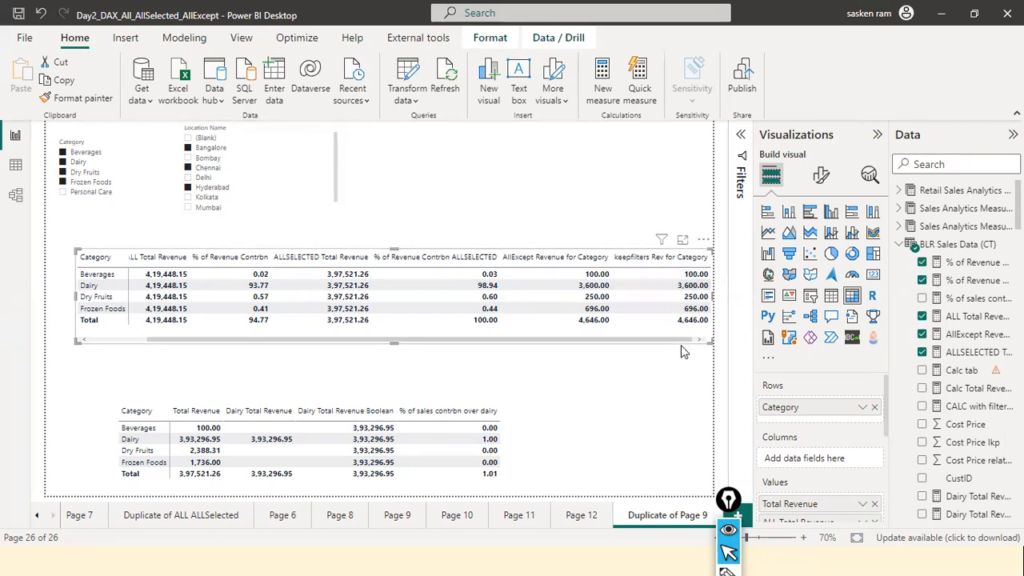
{"action": "left_click", "coordinate": [111, 337]}
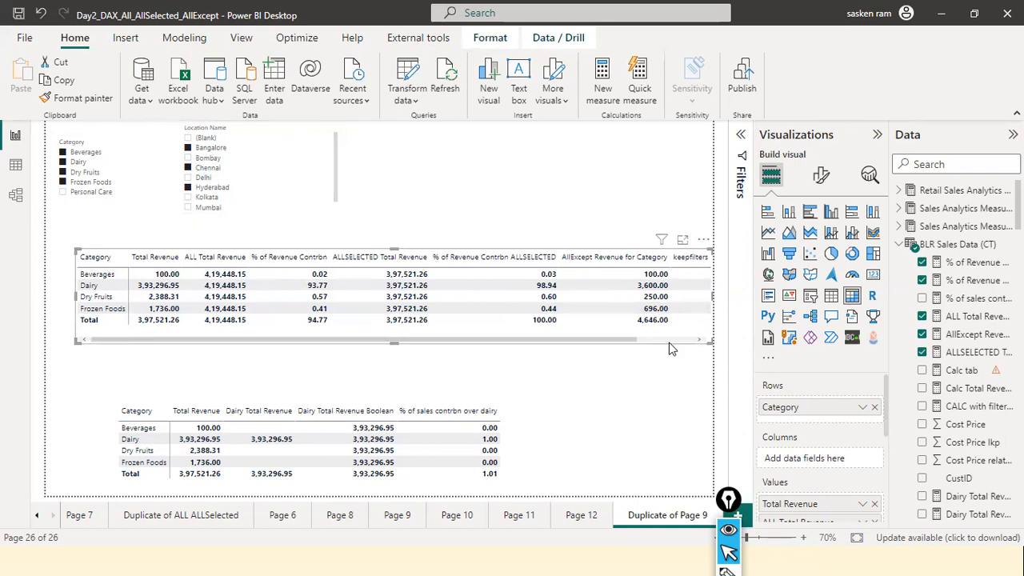
{"action": "scroll", "coordinate": [678, 289], "scroll_direction": "right", "scroll_amount": 2}
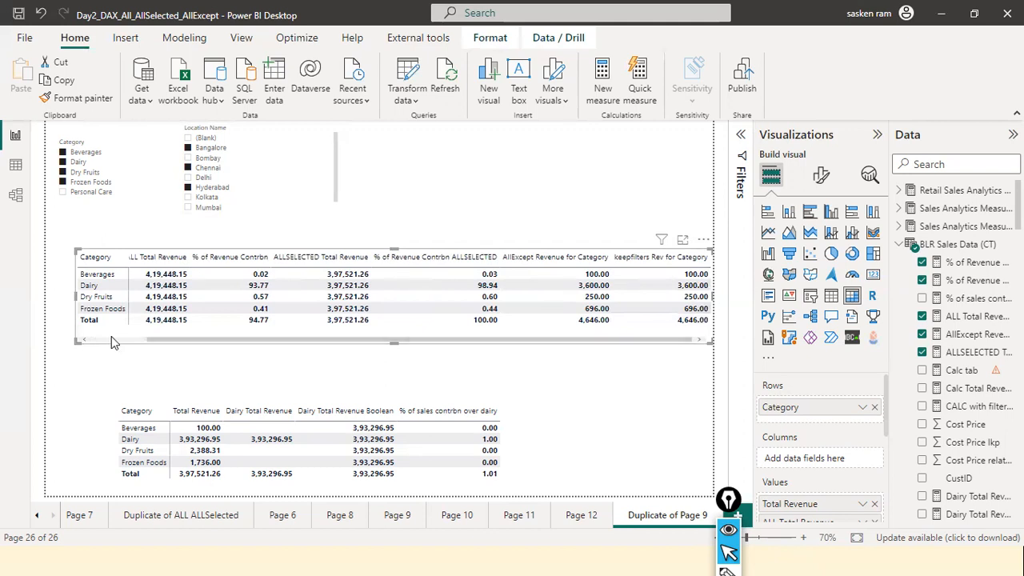
{"action": "left_click", "coordinate": [90, 342]}
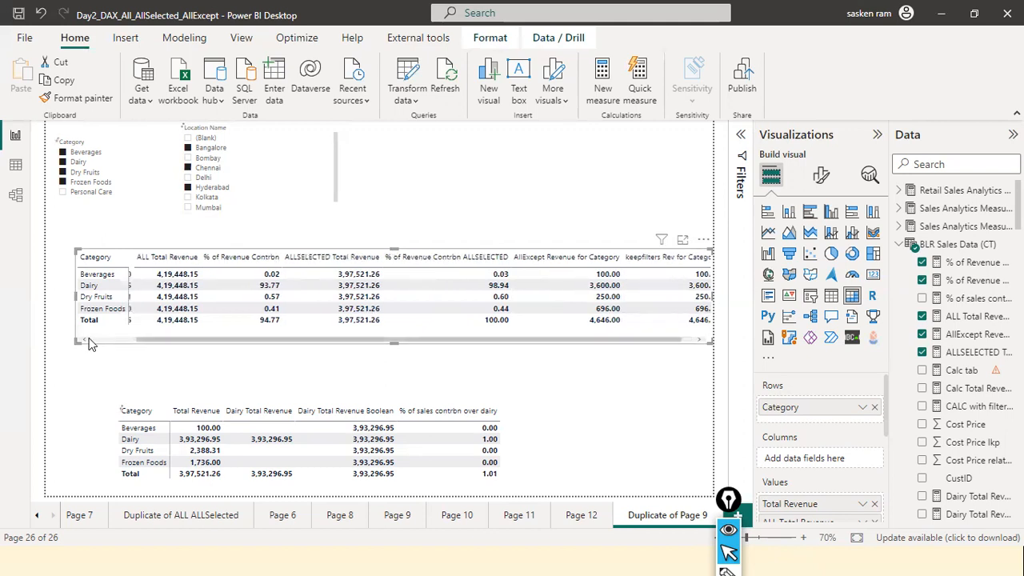
{"action": "scroll", "coordinate": [142, 264], "scroll_direction": "left", "scroll_amount": 2}
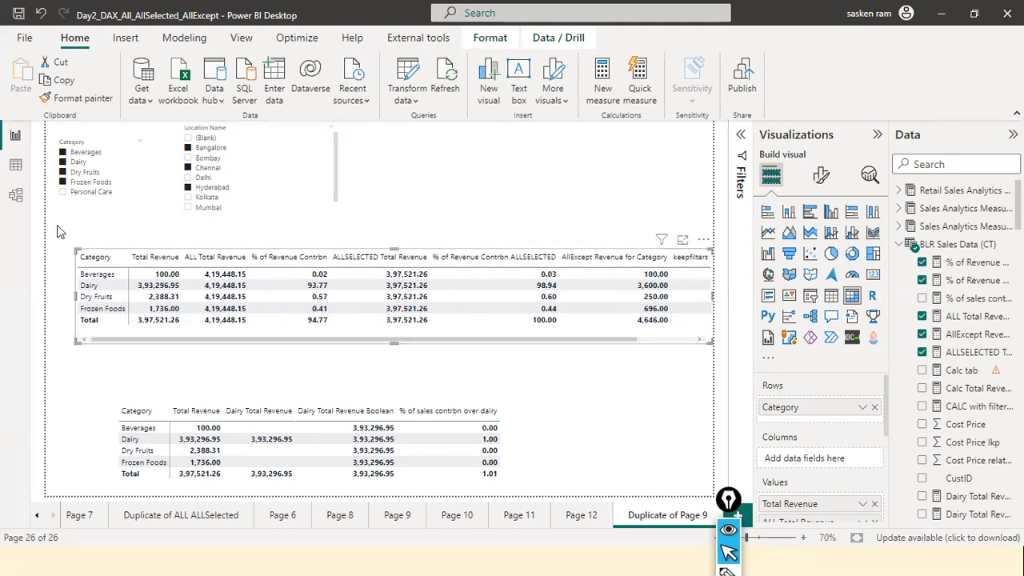
Step: Clear all selections in the Location Name and Category slicers
{"action": "left_click", "coordinate": [452, 232]}
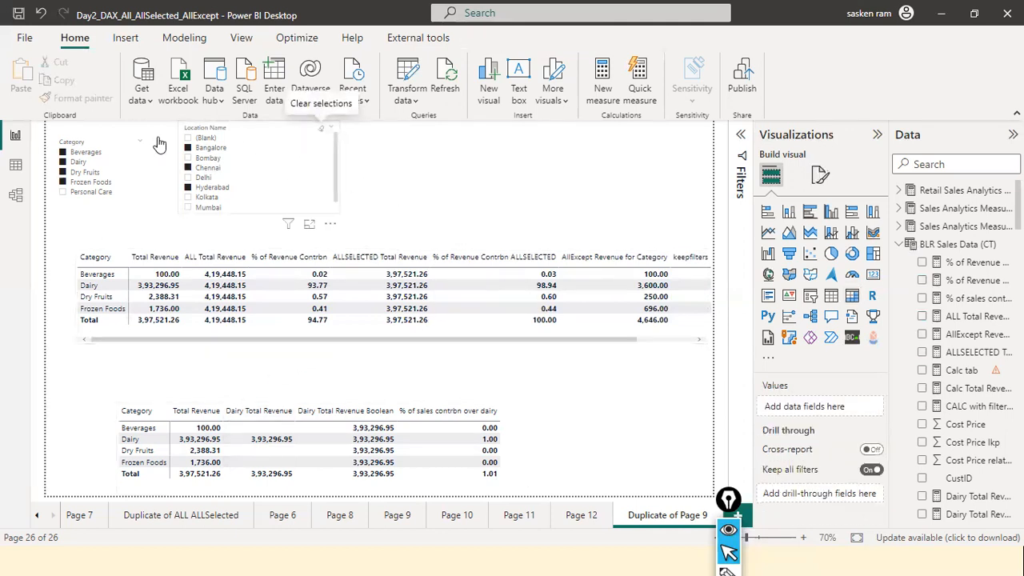
{"action": "left_click", "coordinate": [322, 127]}
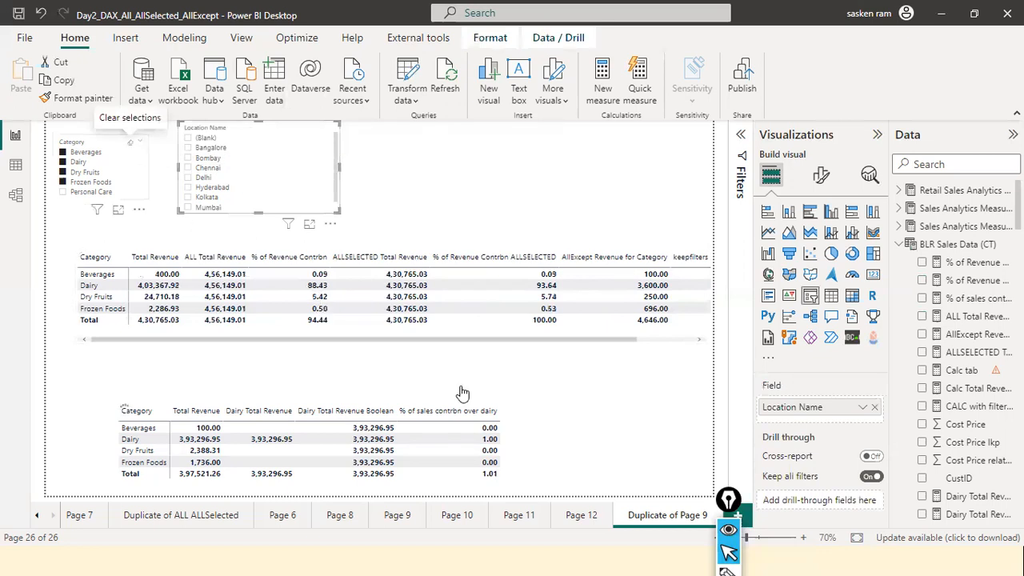
{"action": "left_click", "coordinate": [130, 143]}
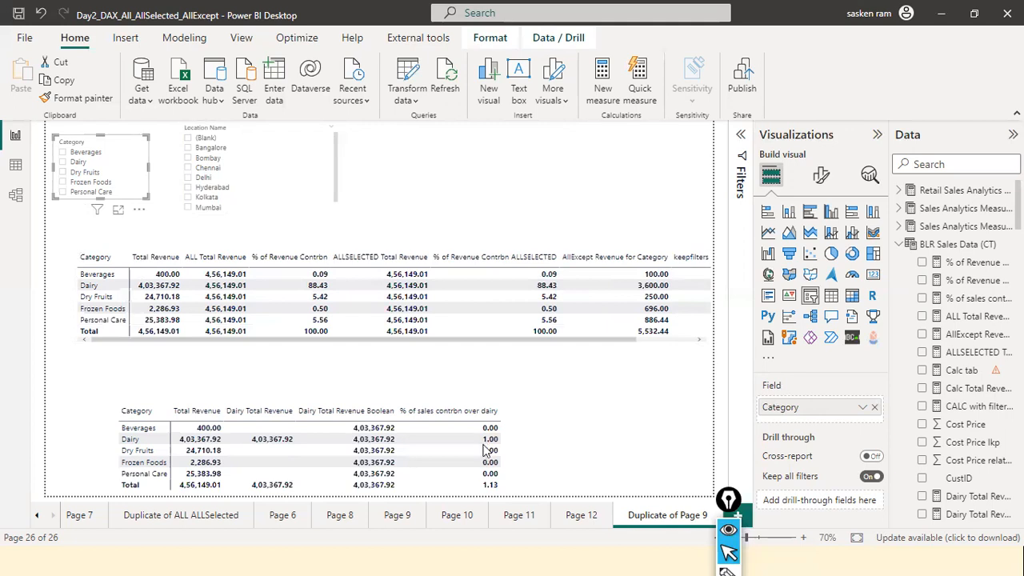
Step: Switch to the presentation slide show and review the Filter Functions slide
{"action": "key", "text": "alt+Tab"}
{"action": "key", "text": "alt+Tab"}
{"action": "key", "text": "alt+Tab"}
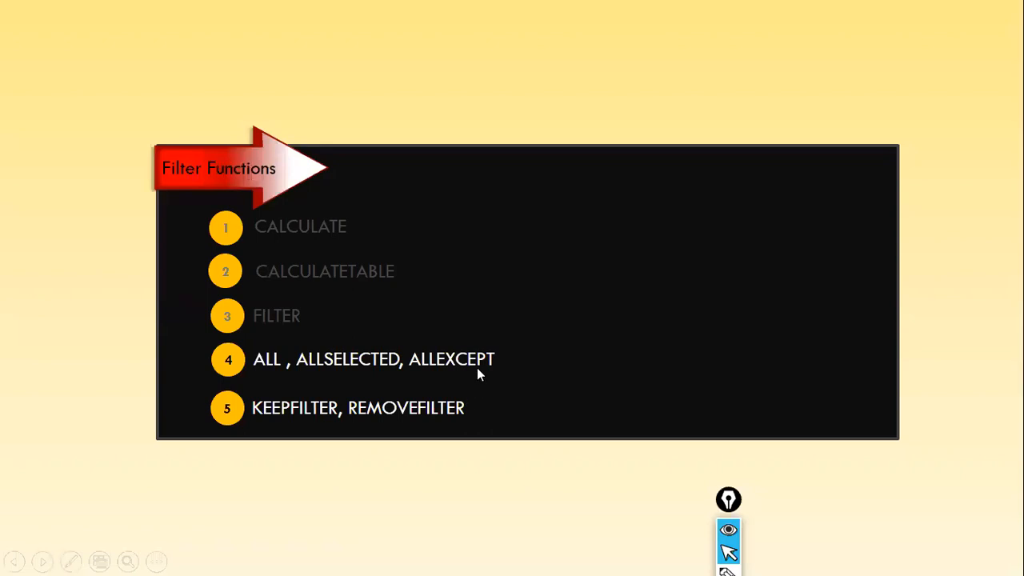